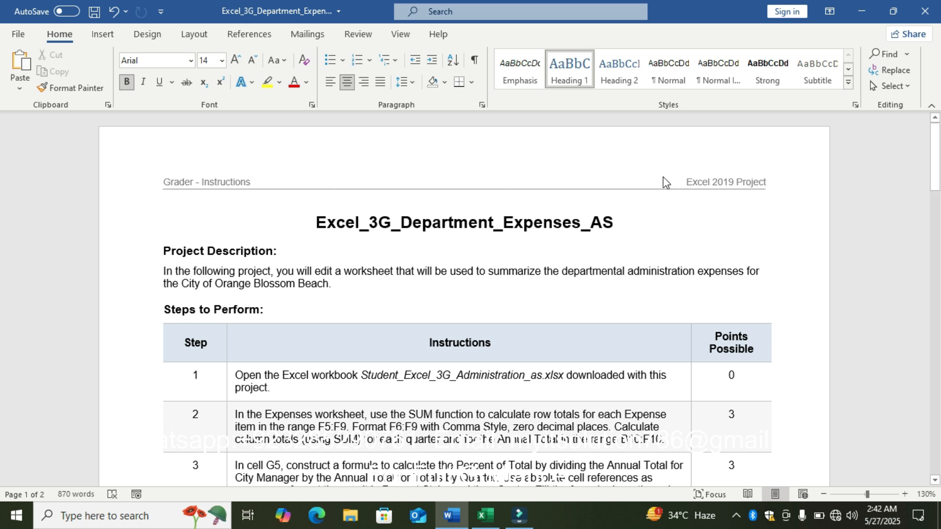
Highlight the step 1 instruction in yellow and check the Expenses worksheet in the open Excel workbook.
mouse_move(938, 172)
left_mouse_down()
mouse_move(938, 410)
mouse_move(938, 173)
left_mouse_up()
left_click(230, 373)
left_click(286, 350)
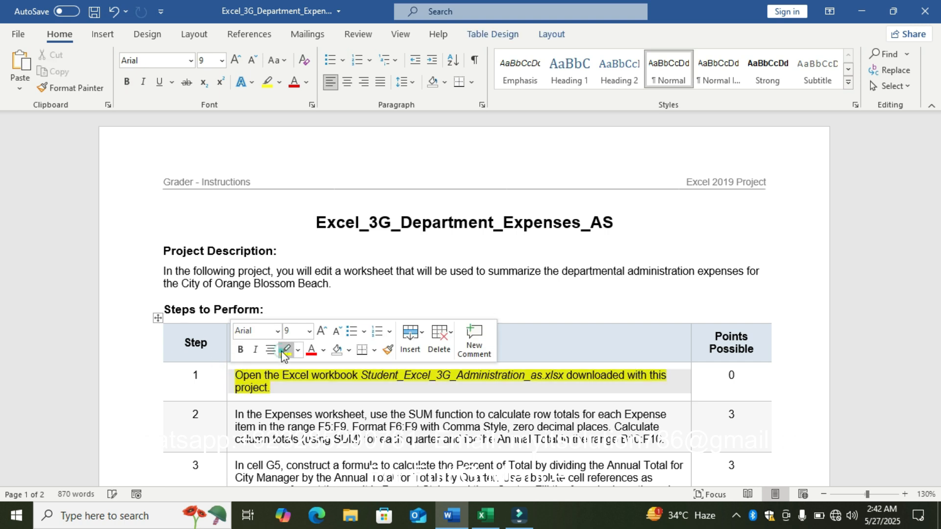
left_click(905, 495)
left_click(904, 495)
left_click(905, 495)
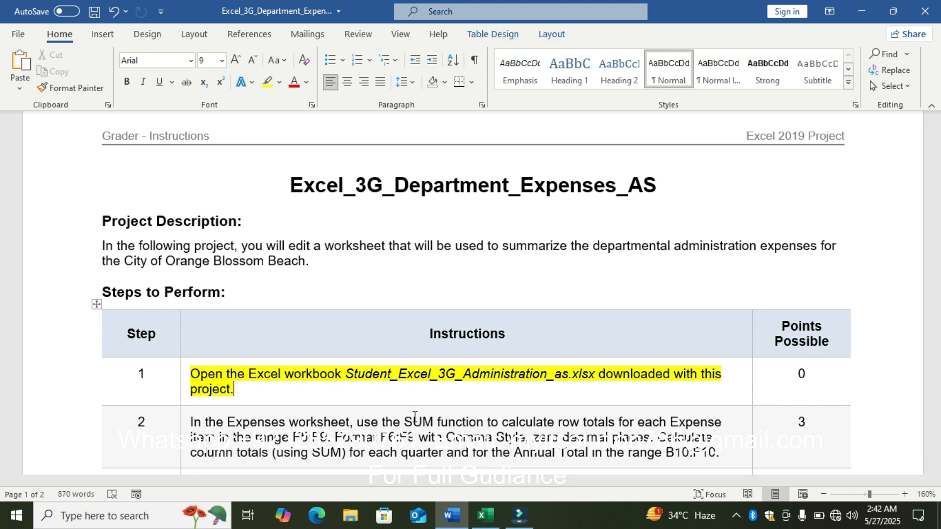
left_click(486, 521)
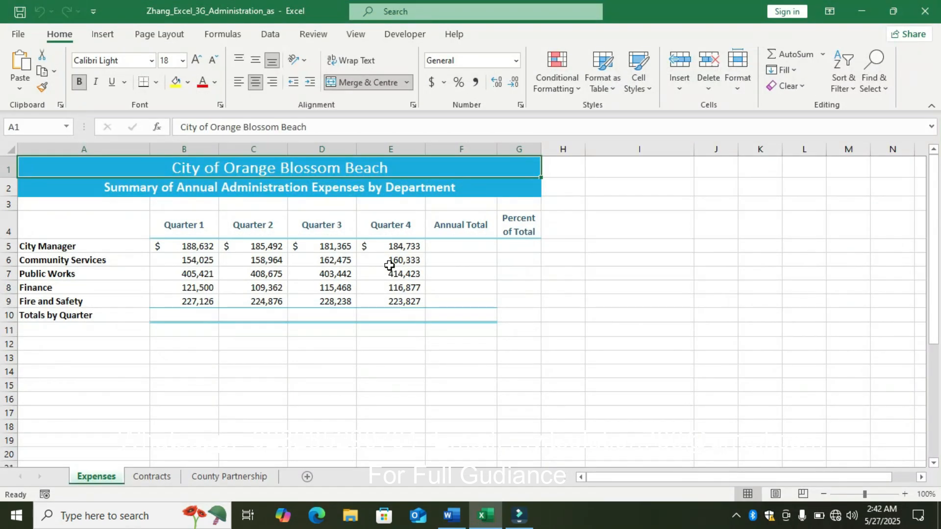
left_click(463, 511)
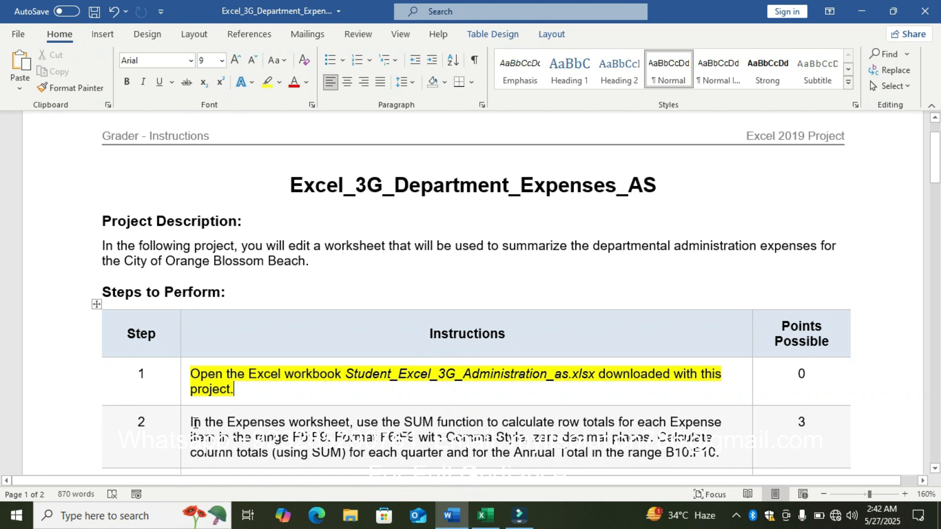
Highlight the whole step 2 instruction about the SUM totals in yellow in the Word document.
left_click_drag(937, 174, 937, 206)
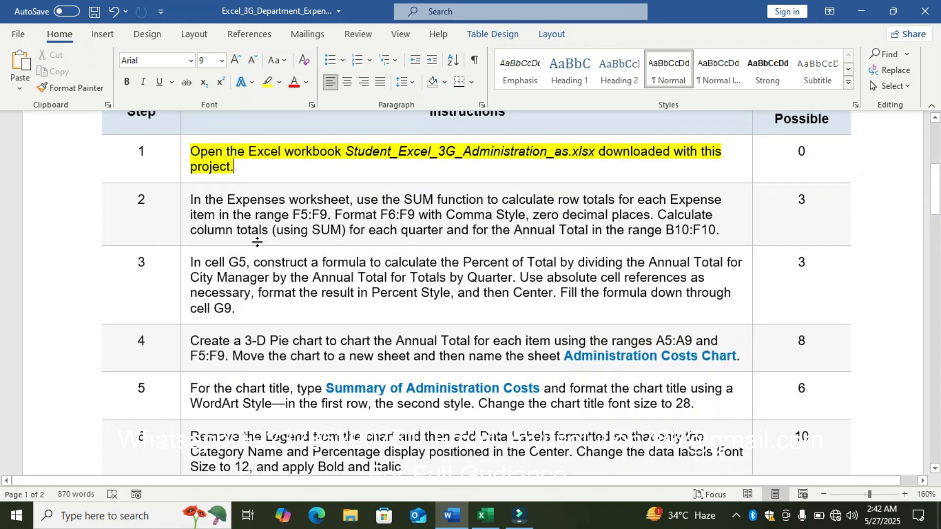
left_click(181, 200)
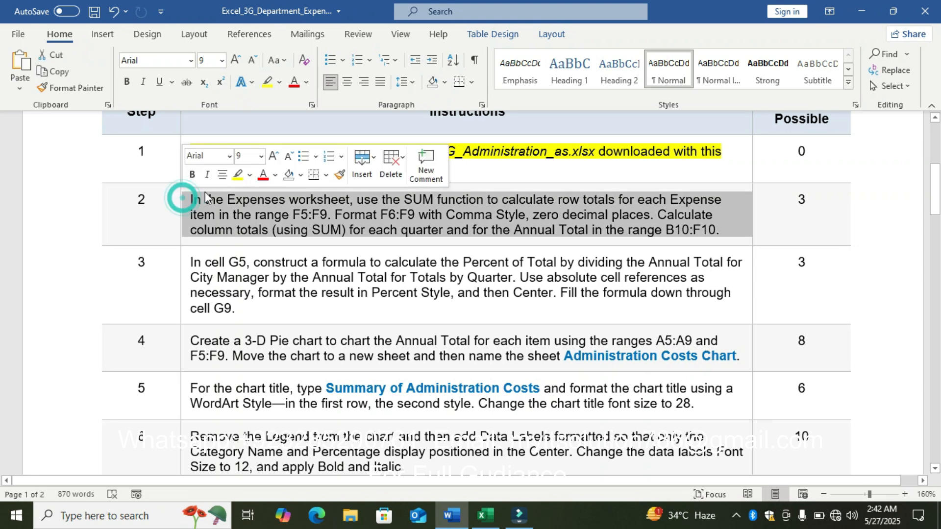
left_click(238, 175)
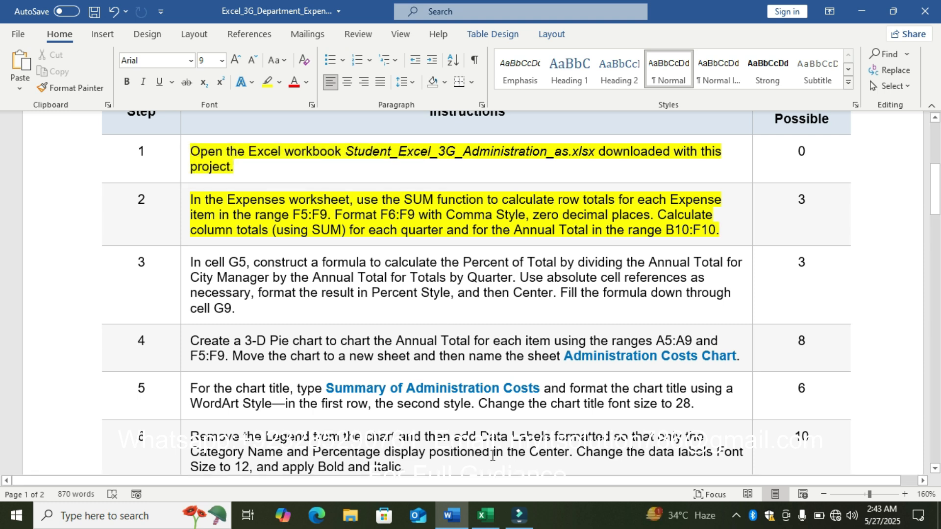
Switch to the Excel workbook and enter =SUM(B5:E5) in cell F5 for the City Manager annual total.
left_click(485, 514)
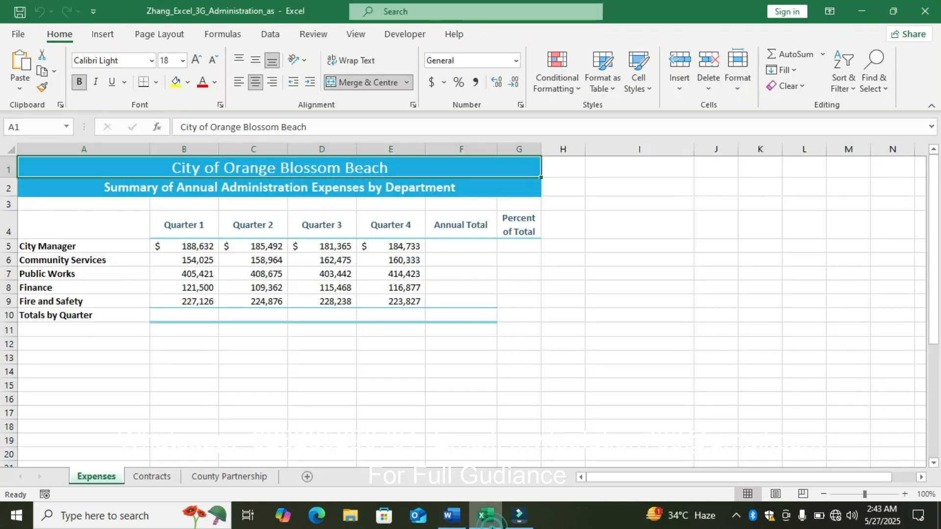
left_click(441, 245)
left_click(442, 244)
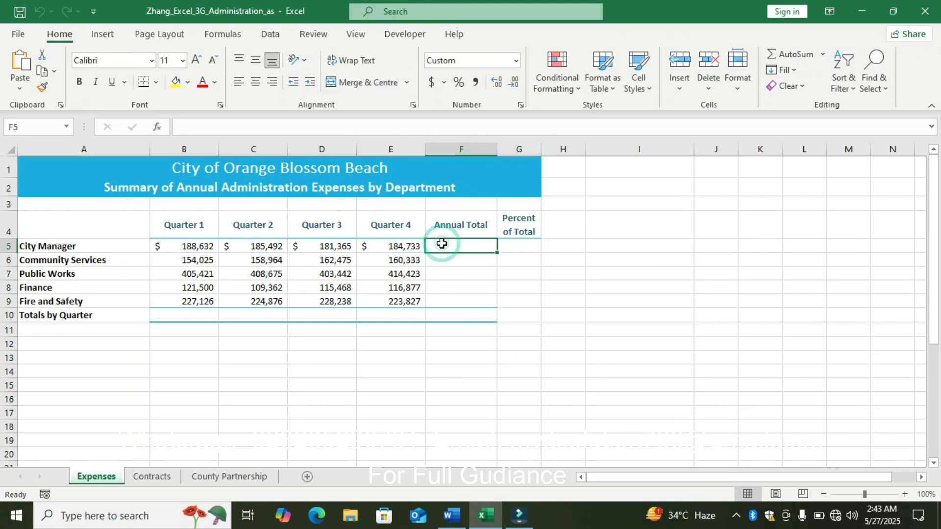
type("=s")
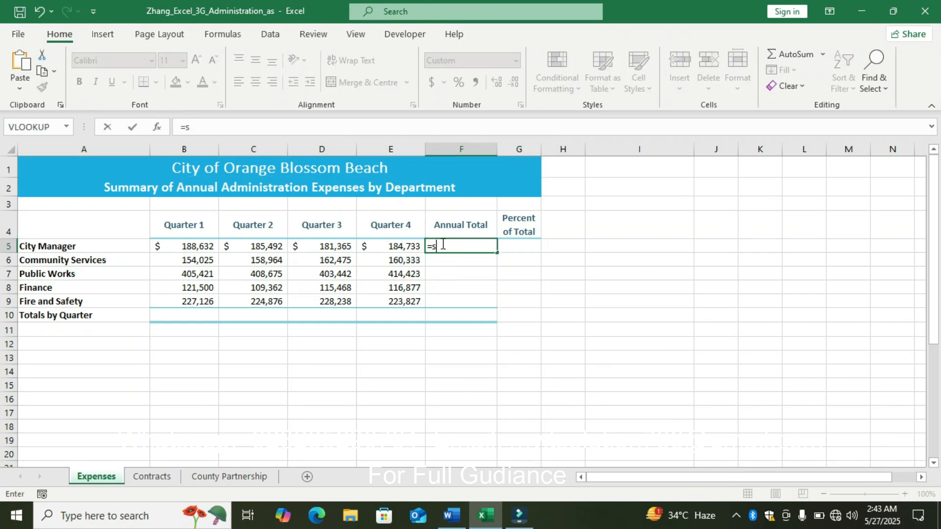
type("um(")
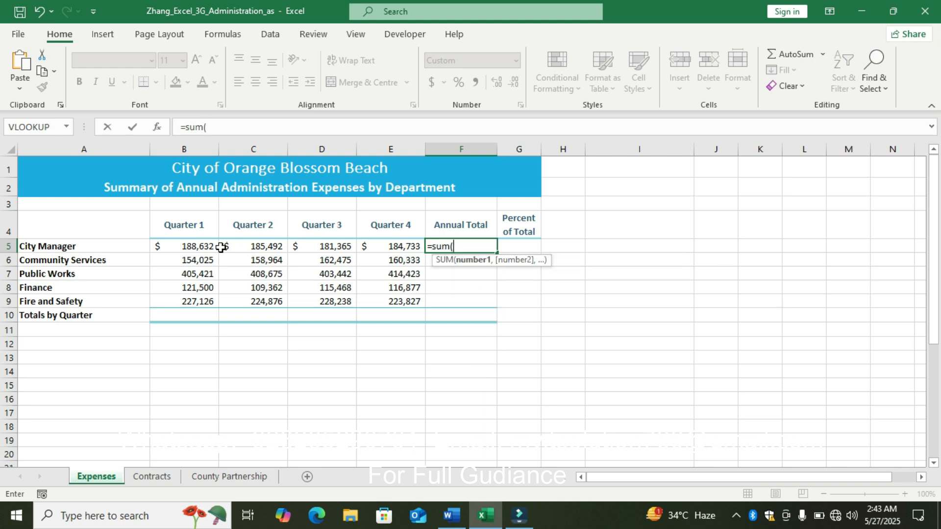
left_click(187, 246)
left_click_drag(256, 238, 409, 248)
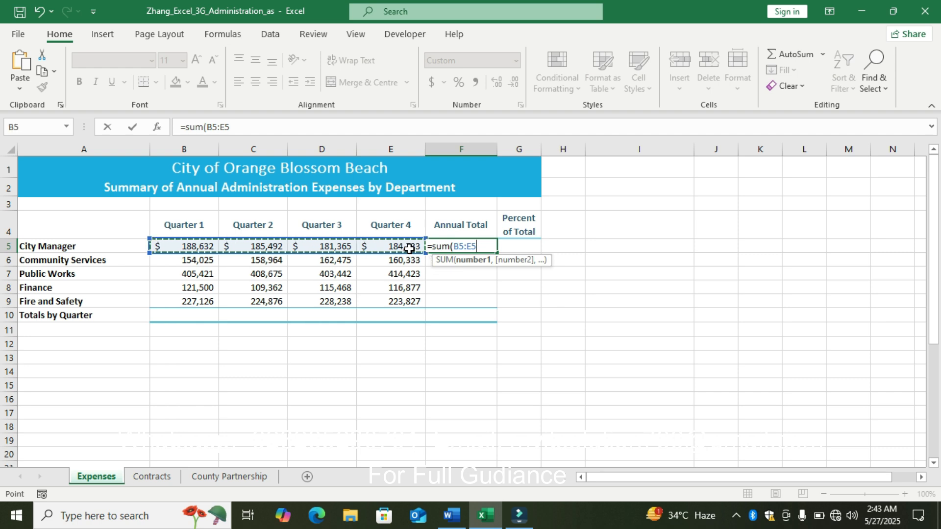
type(")")
key("Return")
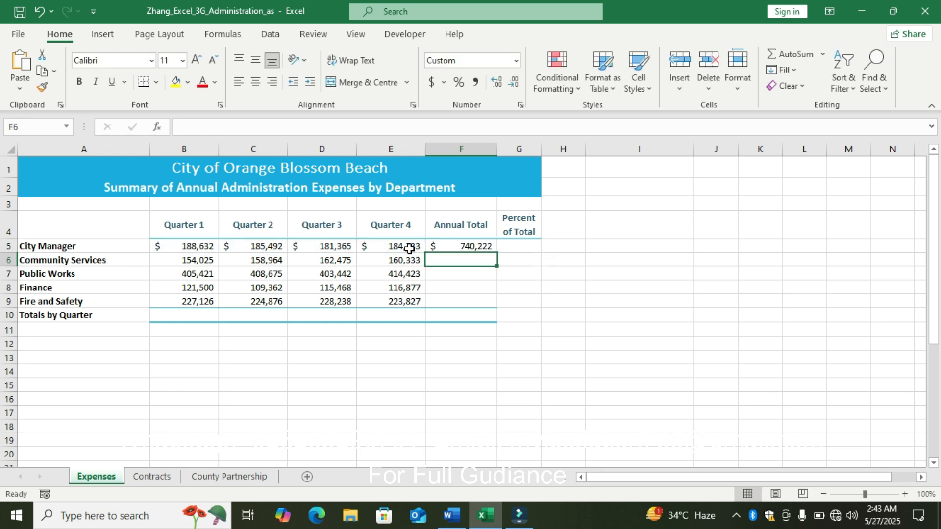
Check the step 2 instruction in Word and fill the F5 total formula down through F9.
left_click(462, 248)
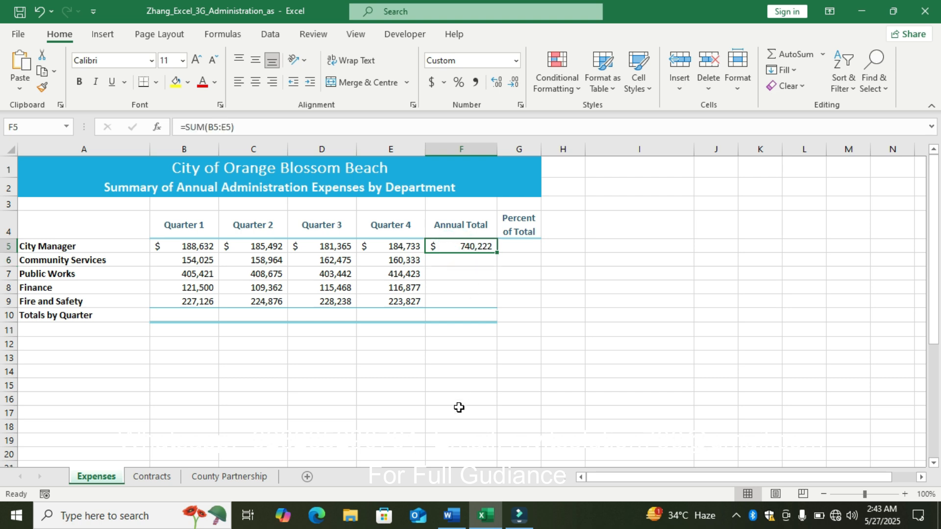
left_click(451, 514)
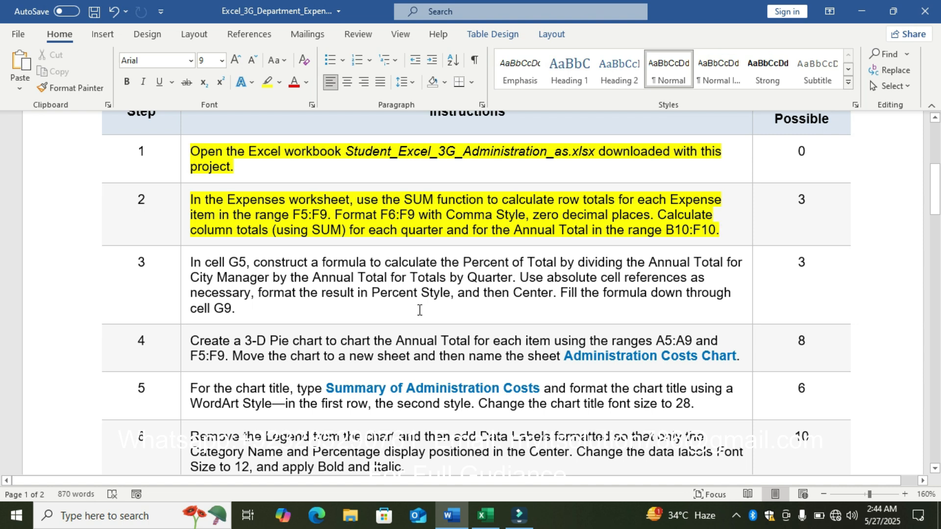
left_click(496, 525)
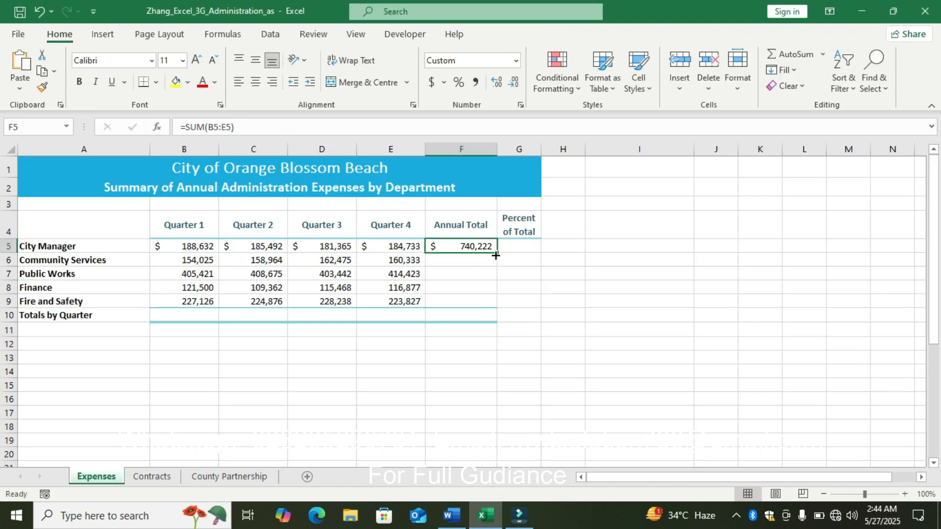
left_click_drag(497, 250, 489, 311)
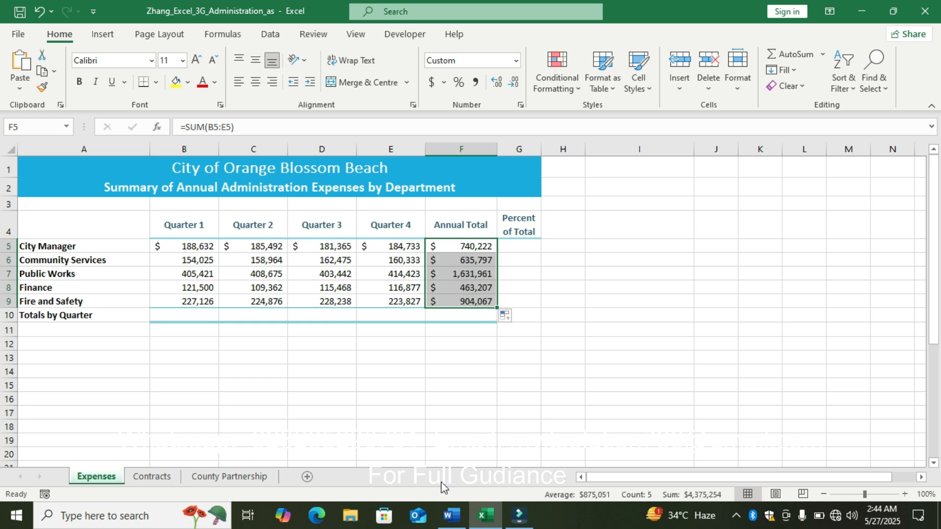
Recheck the Word instructions and format F6:F9 with Comma Style and zero decimal places.
left_click(449, 520)
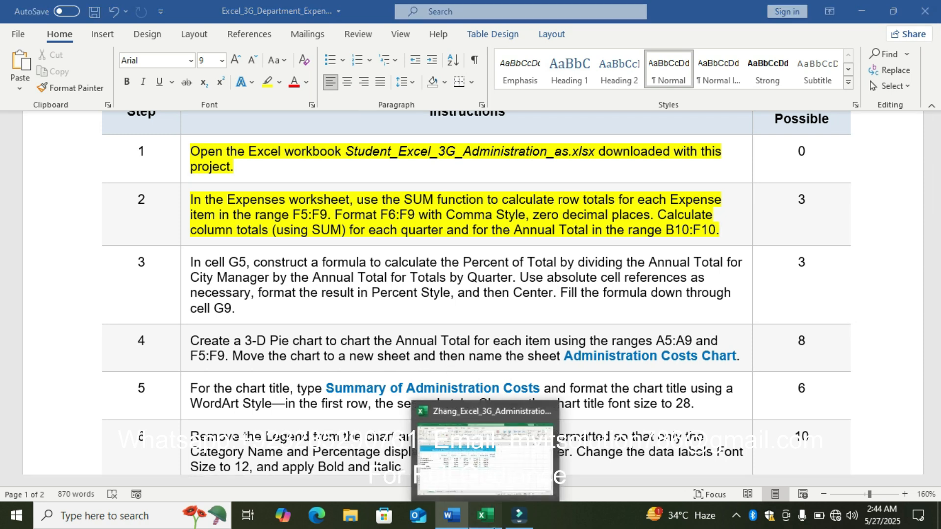
left_click(485, 516)
left_click_drag(459, 257, 469, 300)
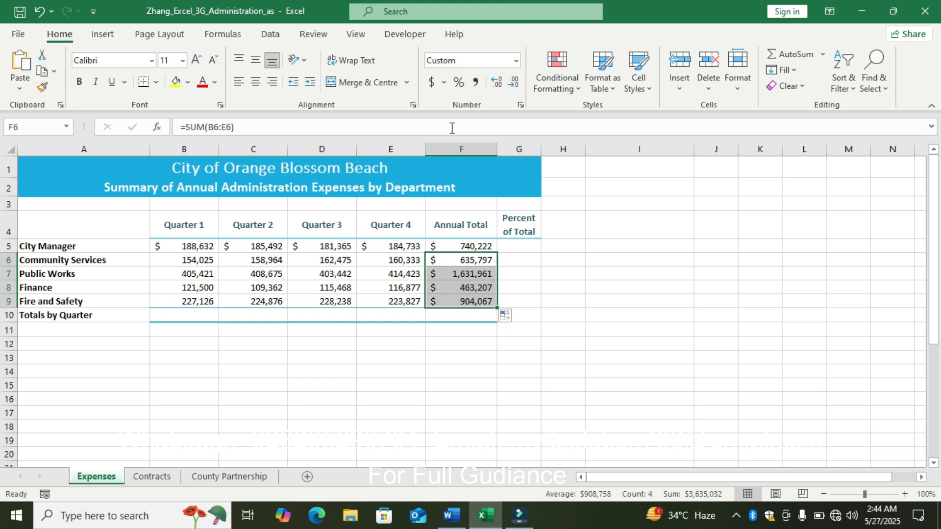
left_click(475, 81)
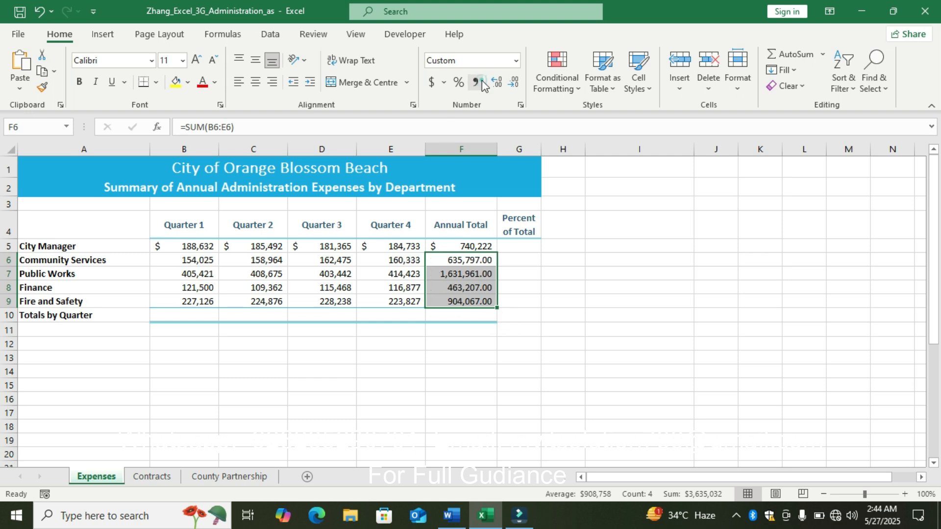
right_click(470, 268)
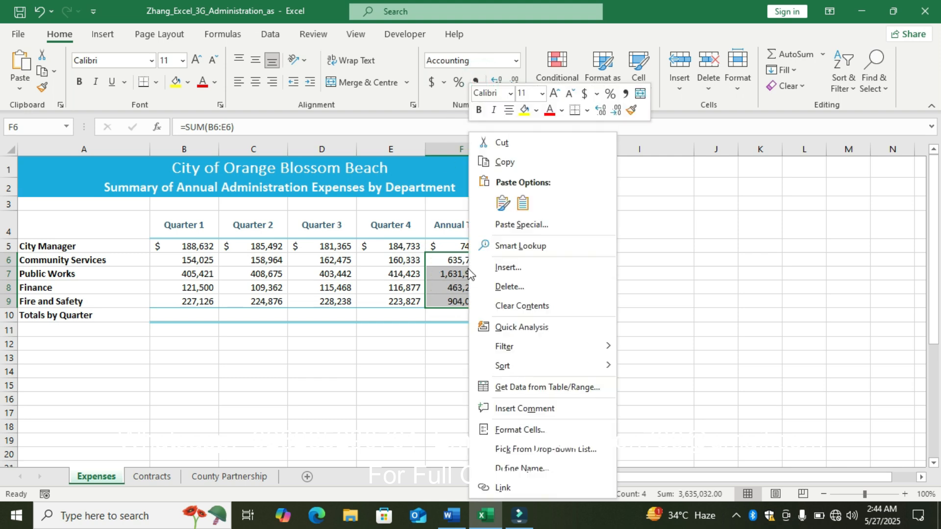
left_click(520, 430)
left_click(539, 261)
left_click(539, 261)
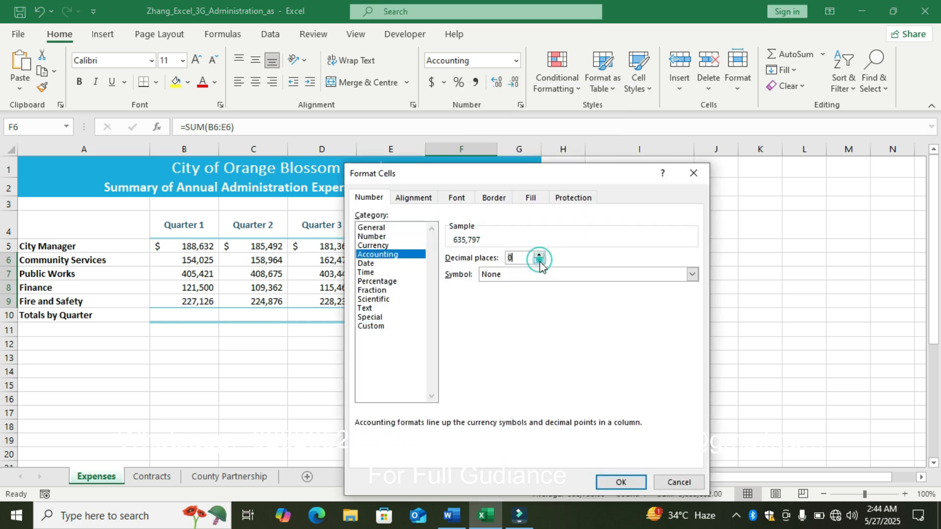
left_click(618, 481)
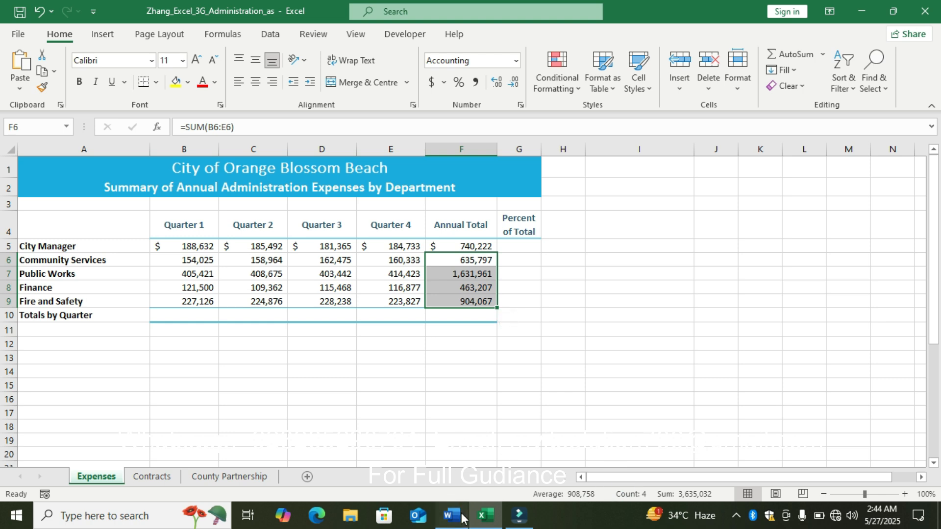
Consult the column-total instruction in Word and enter =SUM(B5:B9) in cell B10 of the Expenses sheet.
left_click(452, 515)
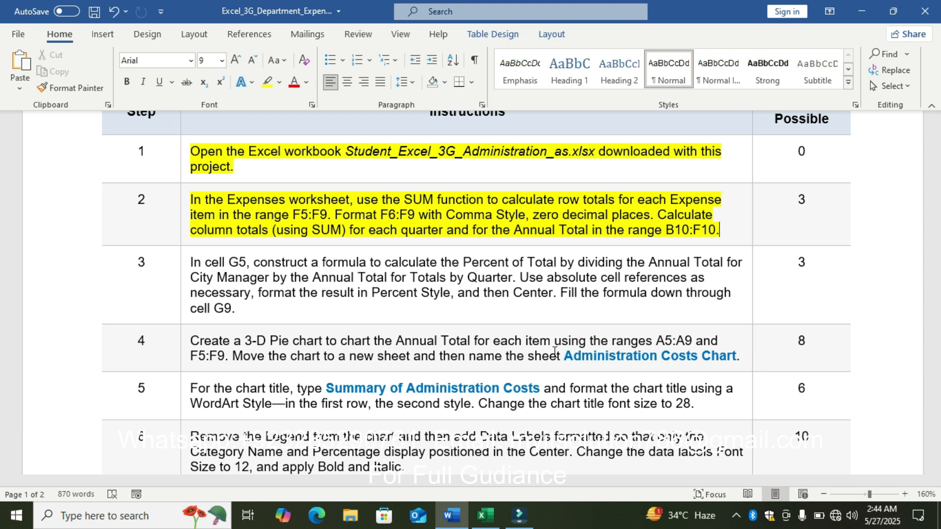
left_click(496, 513)
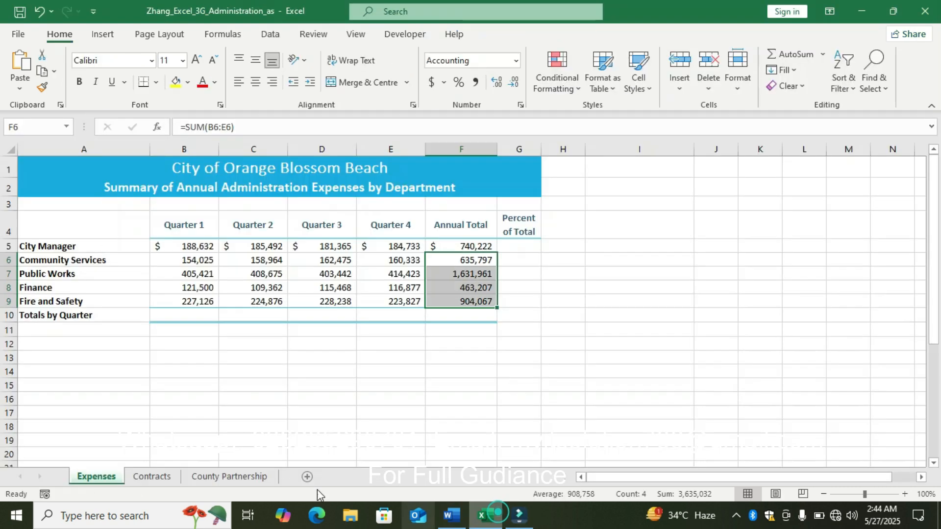
left_click(188, 314)
type("=s")
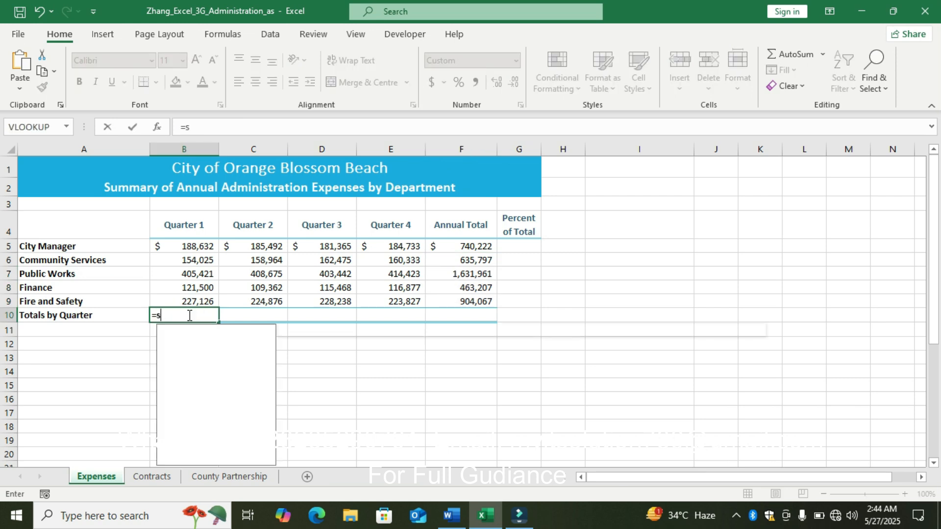
type("m")
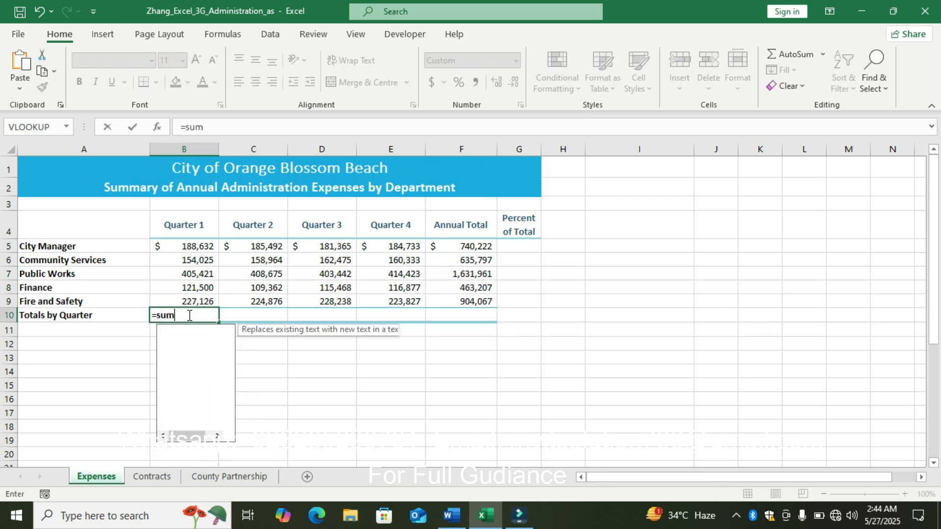
type("(")
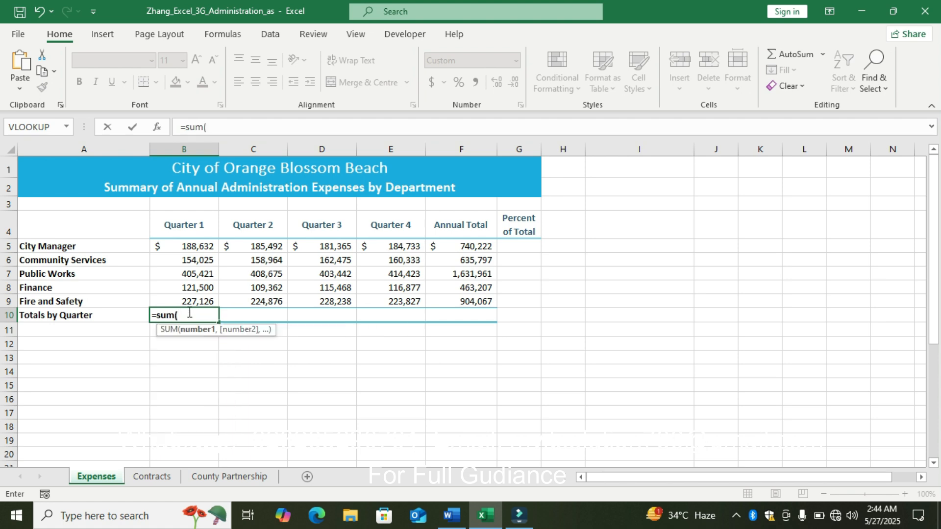
left_click_drag(199, 246, 203, 301)
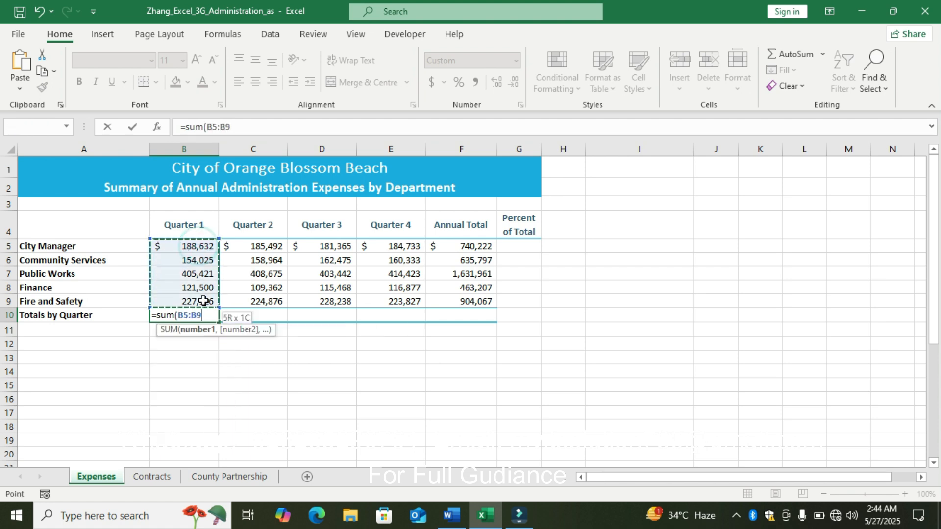
key("Return")
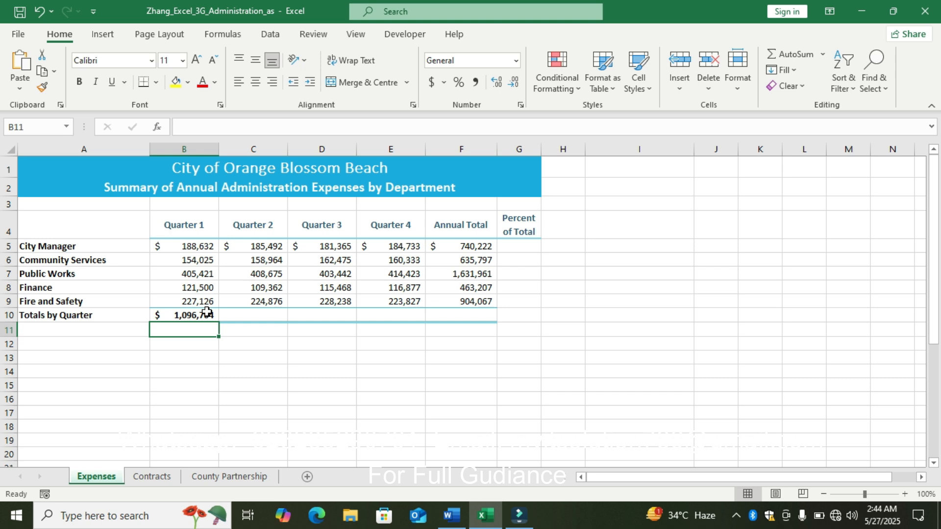
Fill the Quarter 1 total formula from B10 across through F10.
left_click(207, 312)
left_click_drag(219, 322, 473, 312)
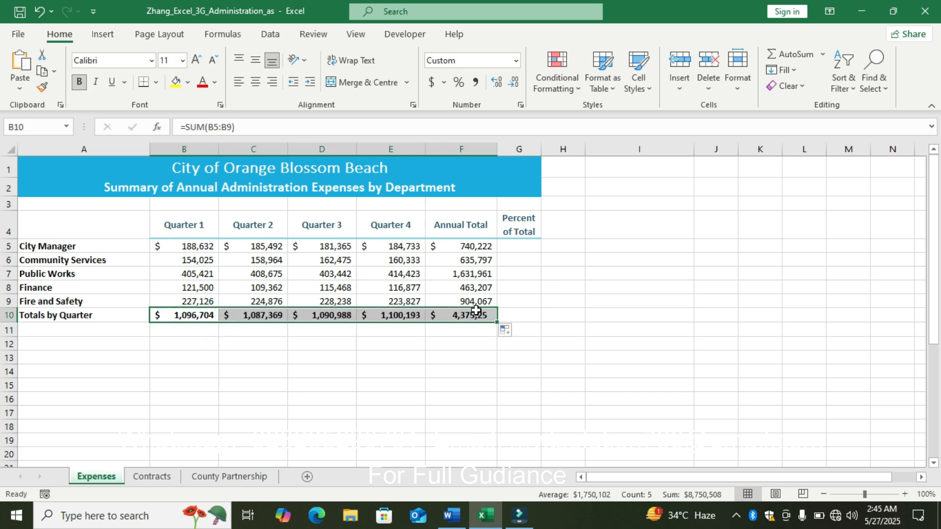
left_click(587, 305)
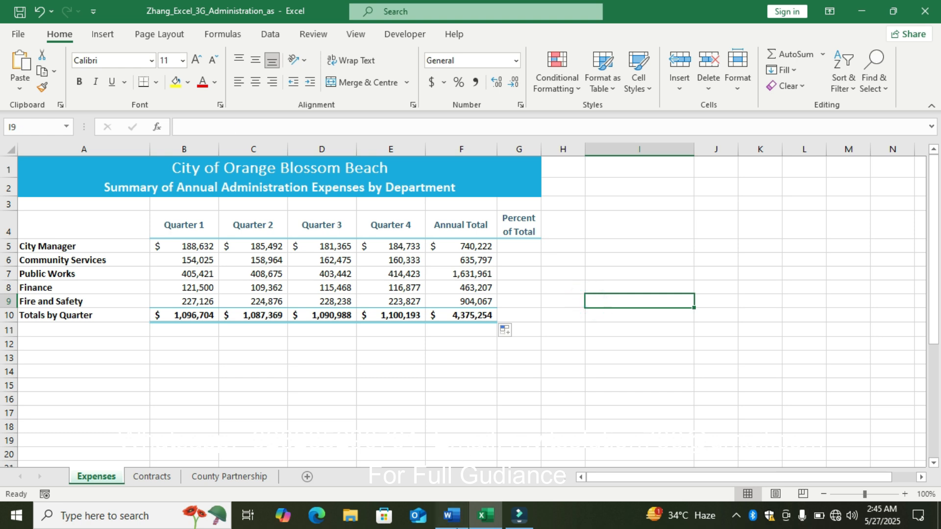
Switch to the Word instructions and highlight the step 3 Percent of Total instruction in yellow.
left_click(451, 515)
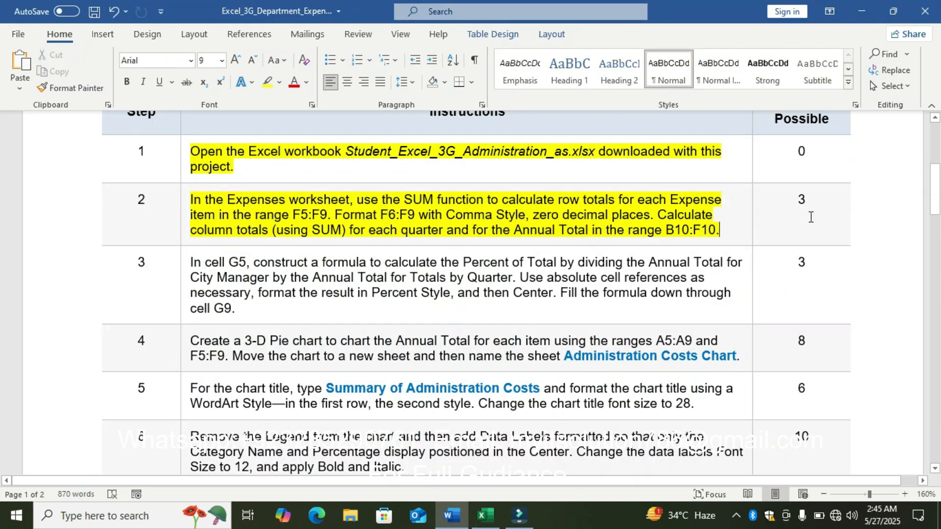
left_click(183, 275)
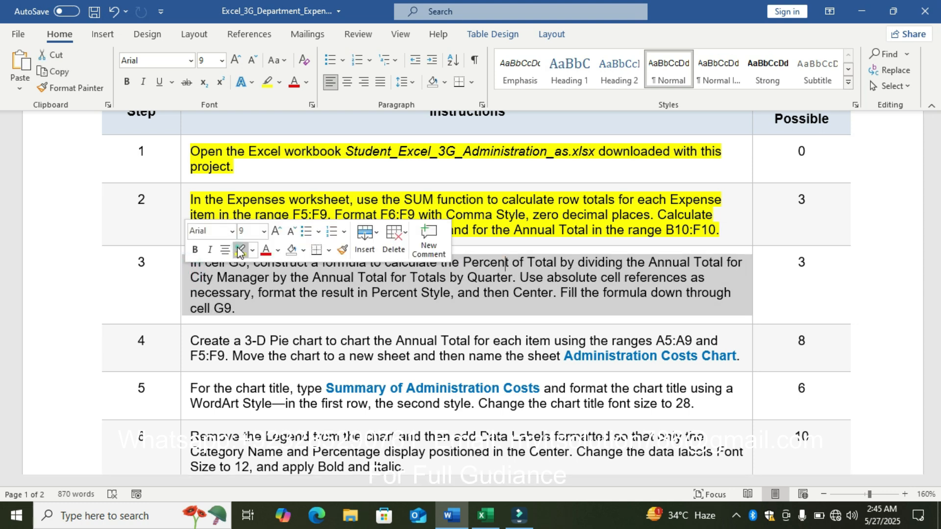
left_click(236, 246)
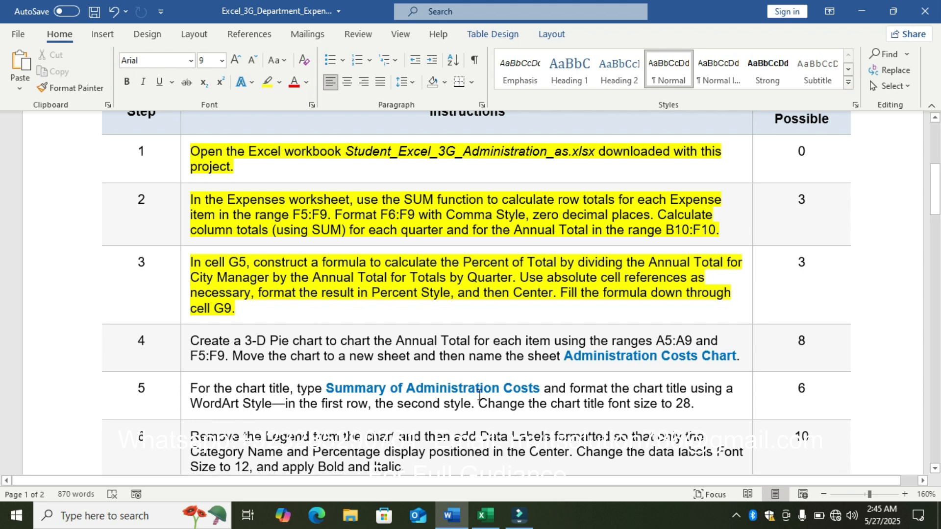
Switch to Excel and enter =F5/$F$10 in cell G5 to calculate the City Manager Percent of Total.
left_click(486, 515)
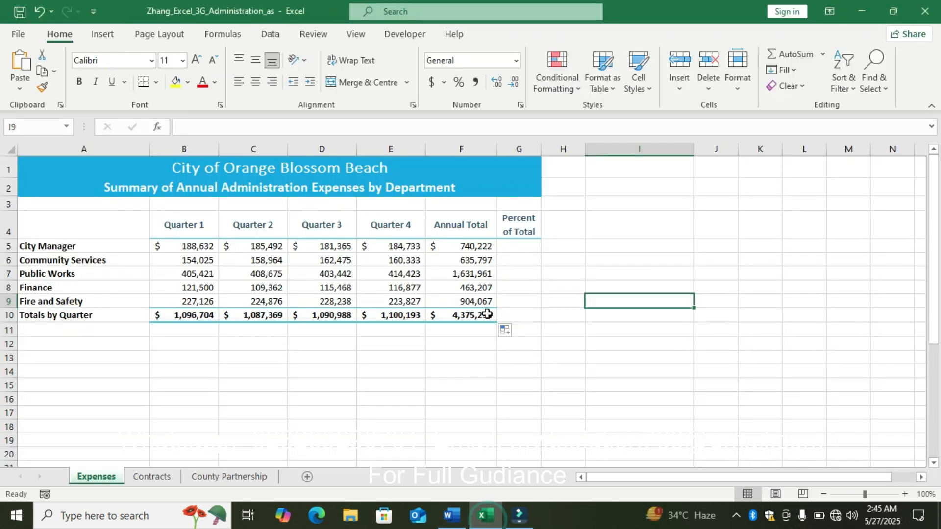
left_click(522, 246)
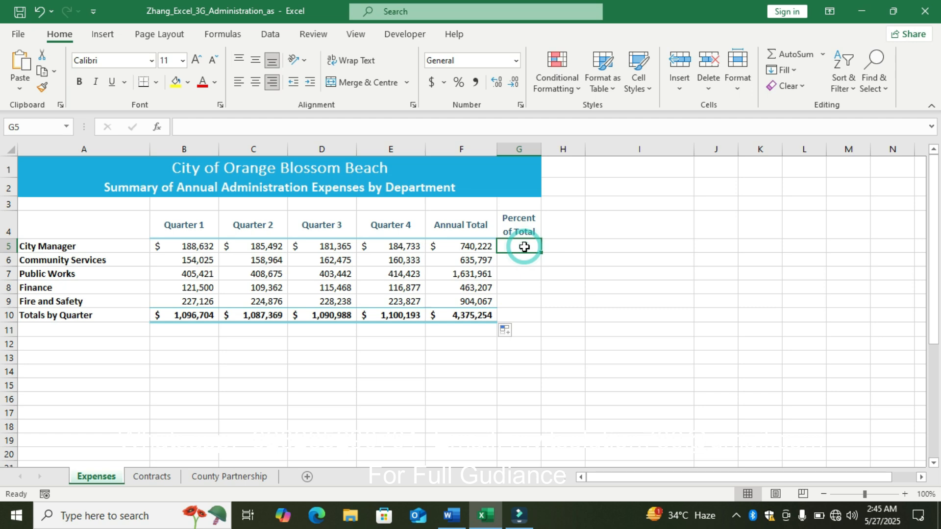
type("=")
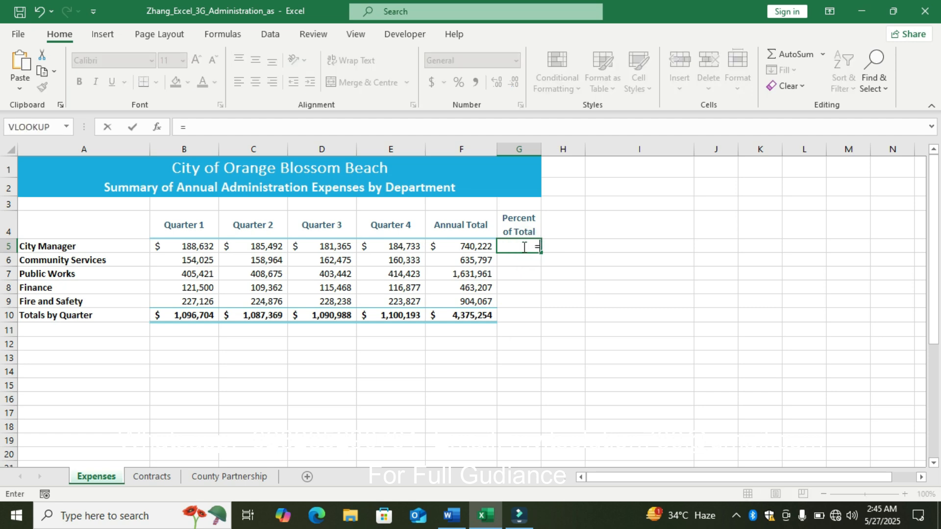
left_click(471, 246)
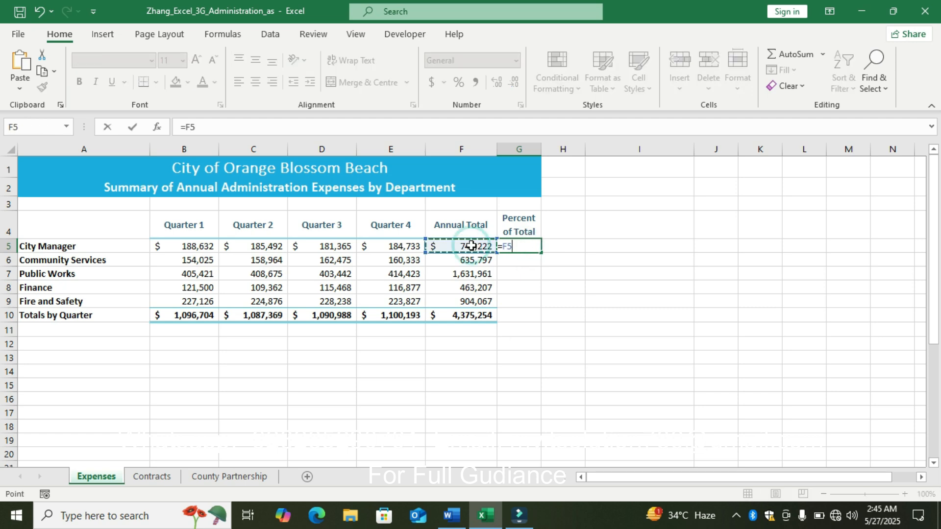
type("/")
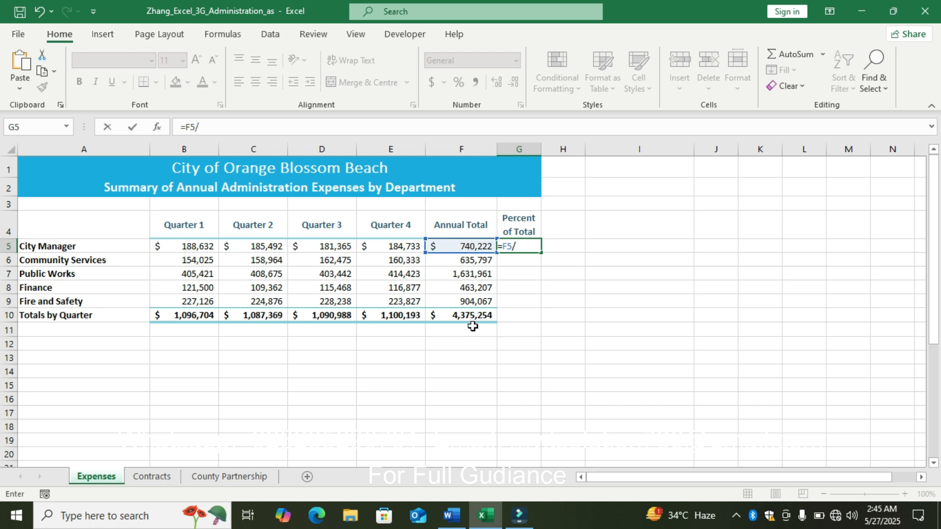
left_click(472, 318)
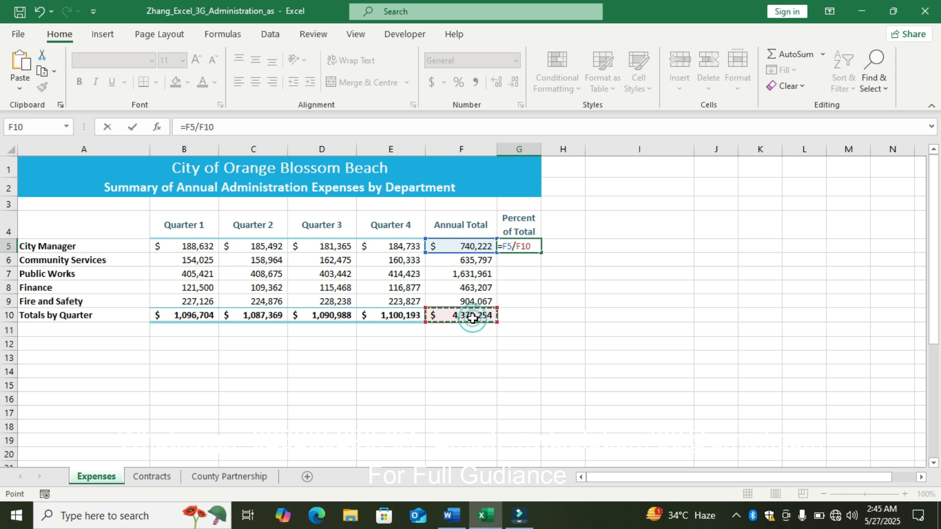
key("F4")
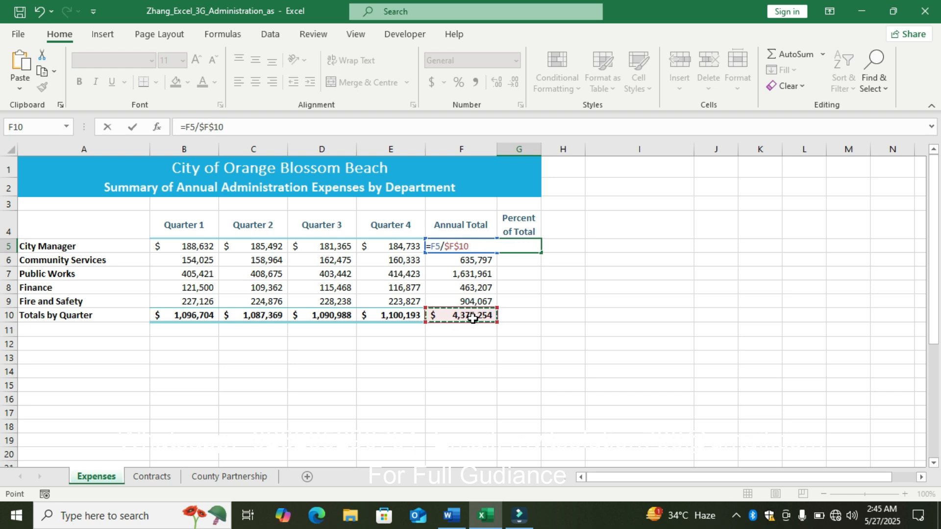
key("Return")
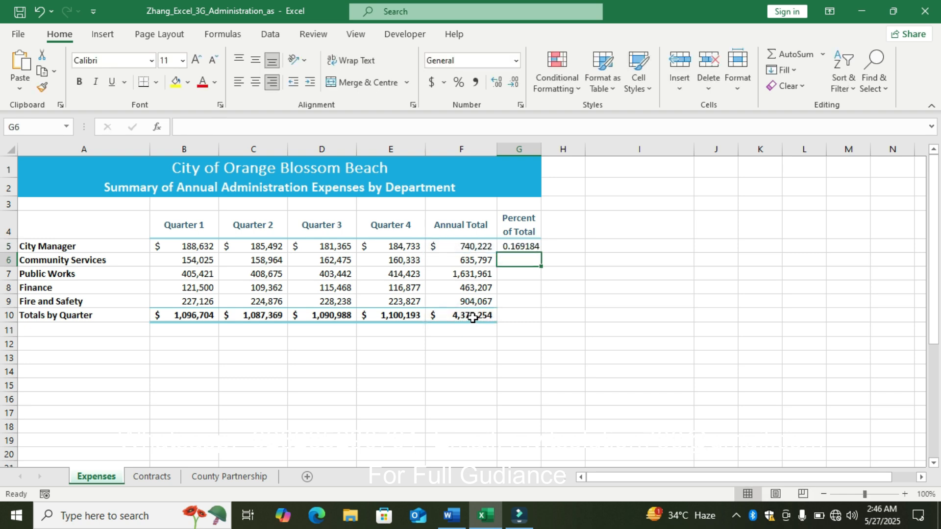
Format G5 with Percent Style and middle vertical alignment, and fill its formula down through G9.
left_click(512, 246)
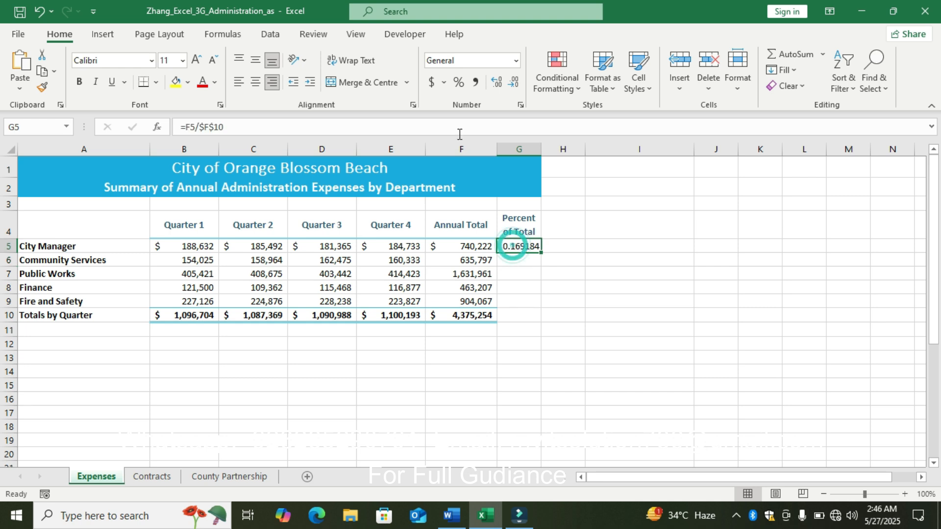
left_click(459, 83)
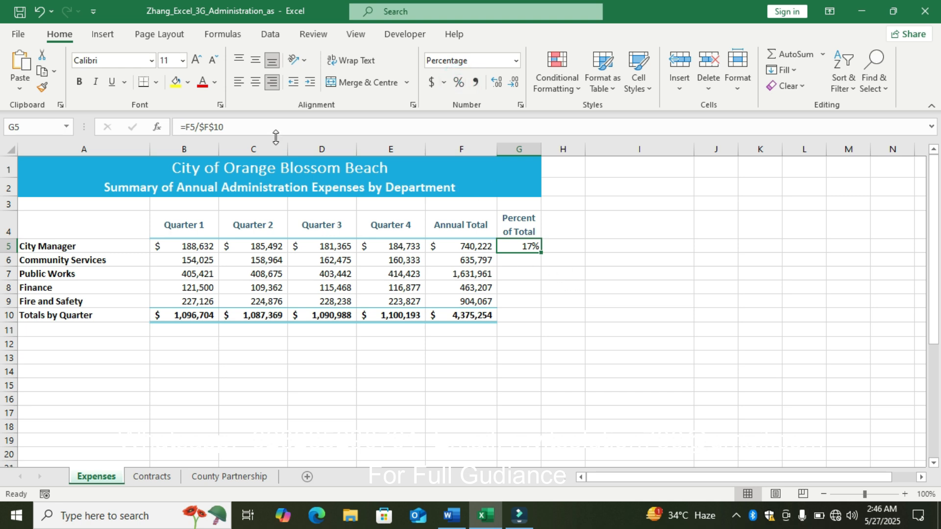
left_click(254, 60)
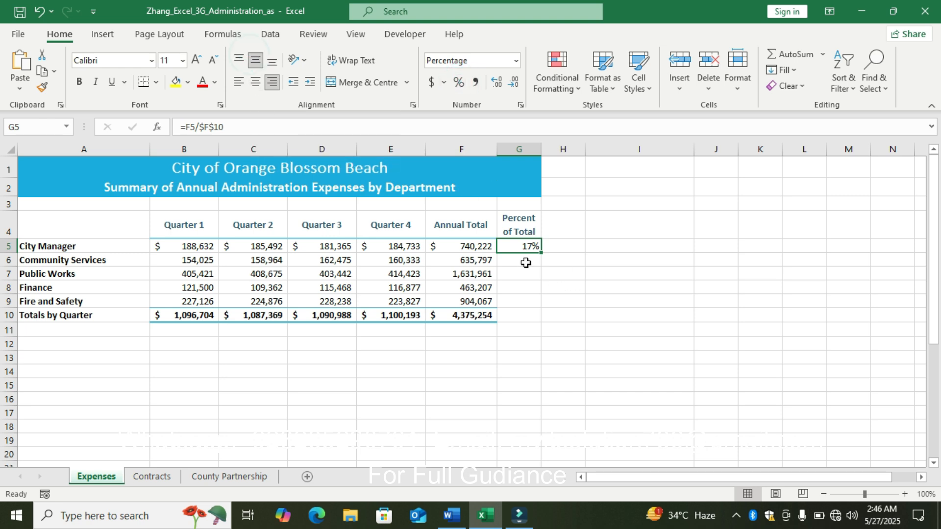
left_click_drag(543, 254, 547, 307)
left_click(442, 375)
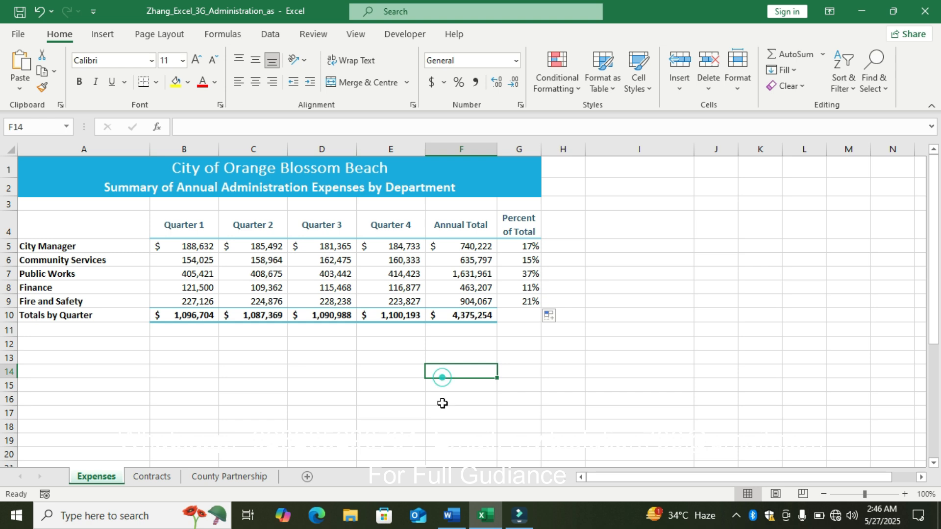
Switch to the Word instructions and highlight the step 4 3-D Pie chart instruction in yellow.
left_click(452, 516)
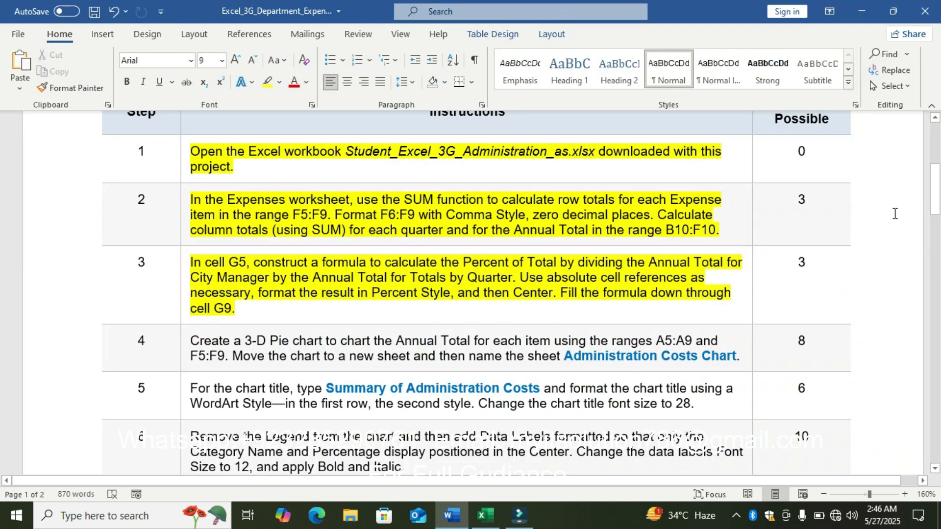
left_click_drag(936, 194, 936, 208)
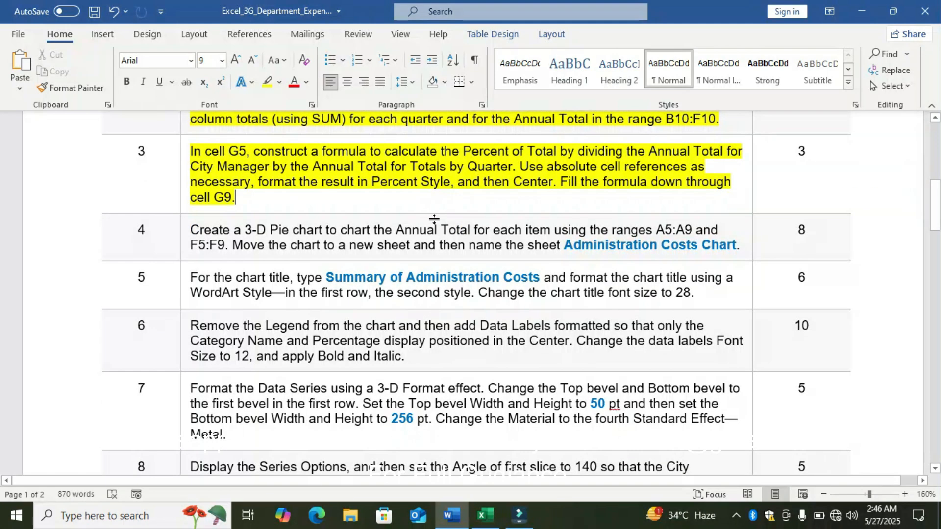
left_click(182, 226)
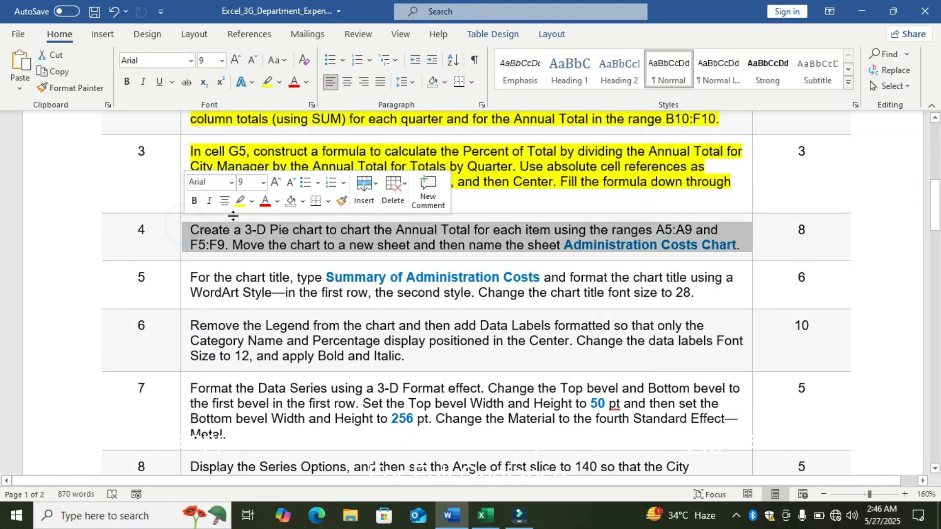
left_click(242, 201)
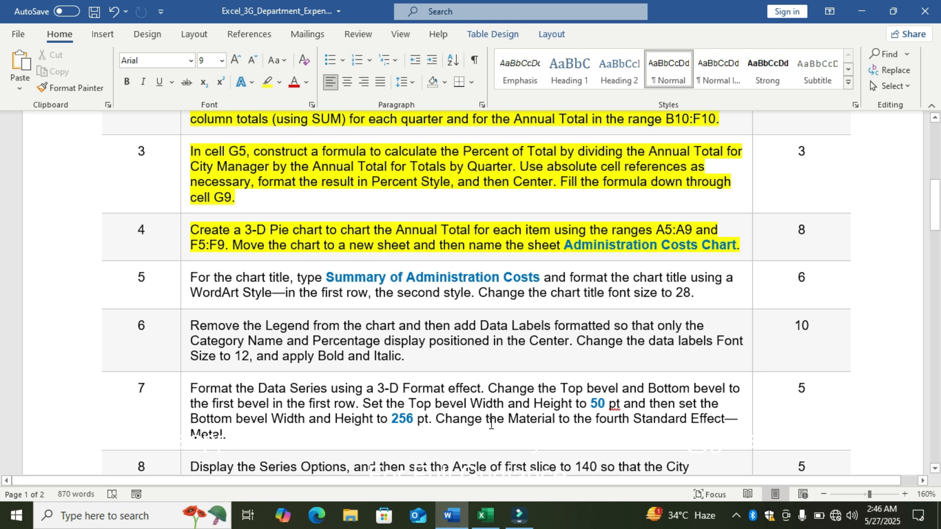
Switch to Excel and insert a 3-D Pie chart from the ranges A5:A9 and F5:F9.
left_click(485, 515)
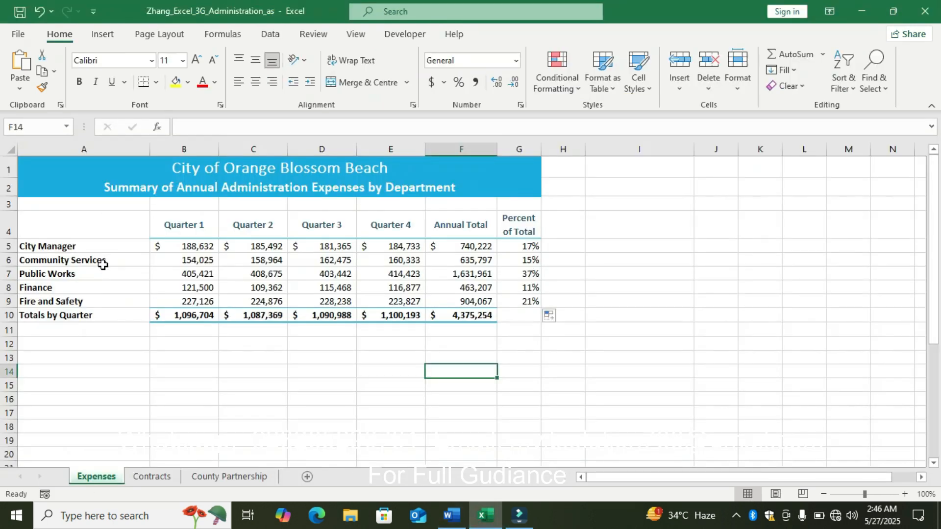
left_click_drag(90, 250, 107, 299)
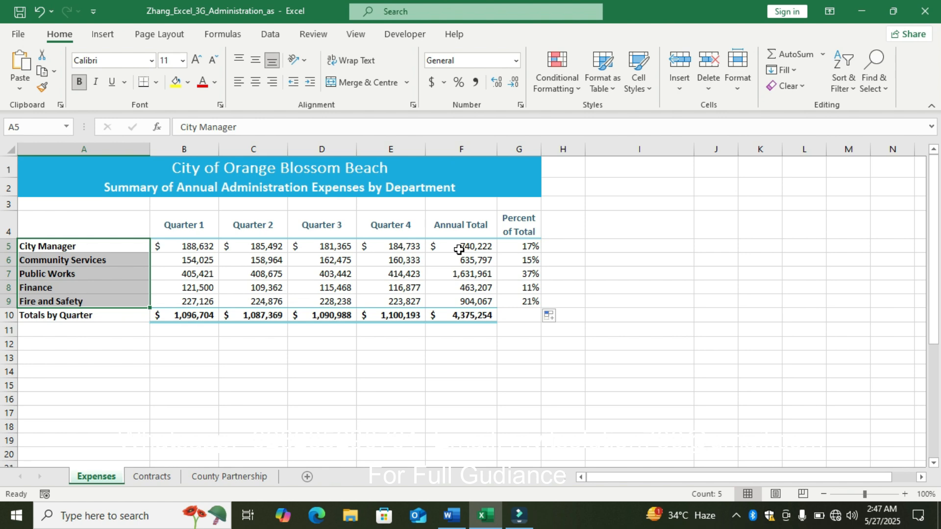
left_click_drag(459, 249, 464, 301, "ctrl")
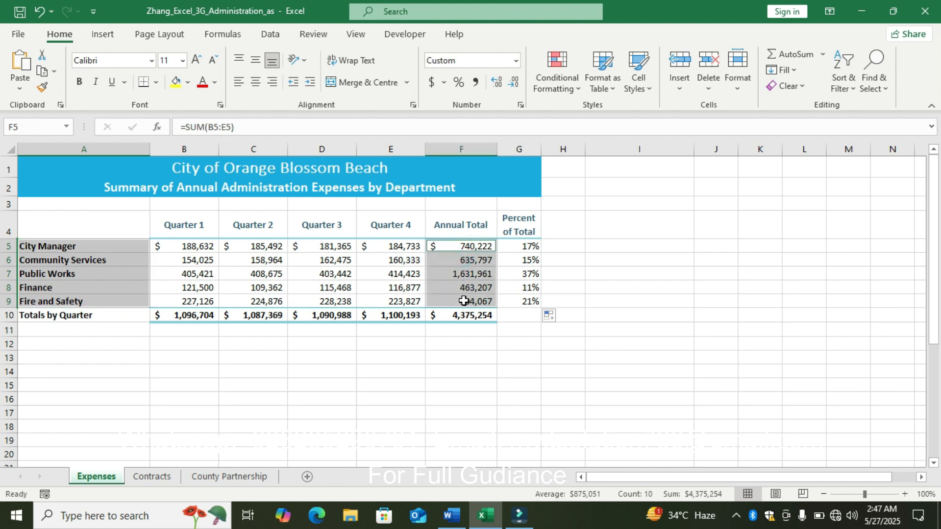
left_click(101, 35)
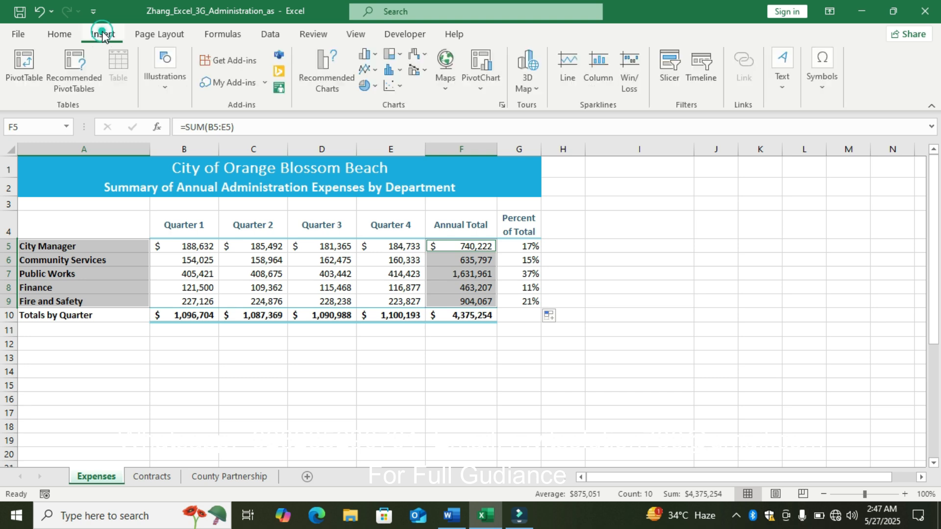
left_click(372, 87)
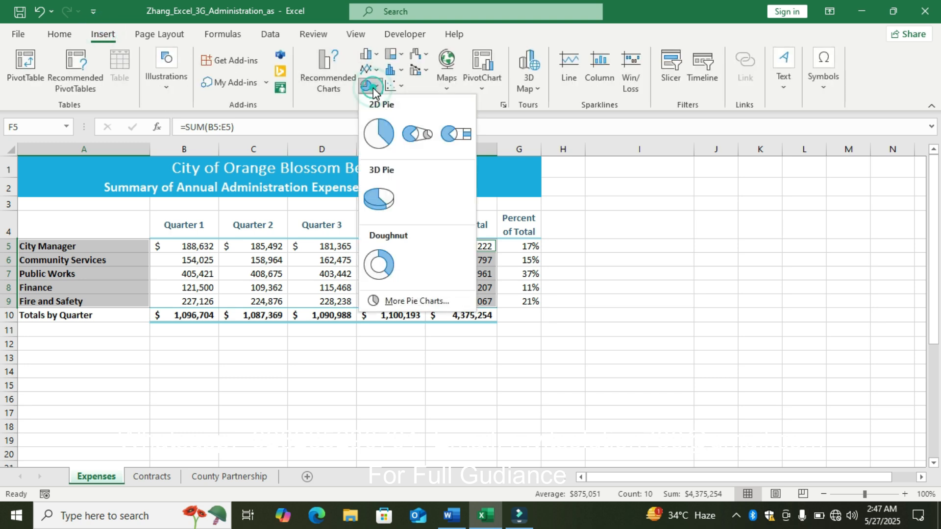
left_click(392, 205)
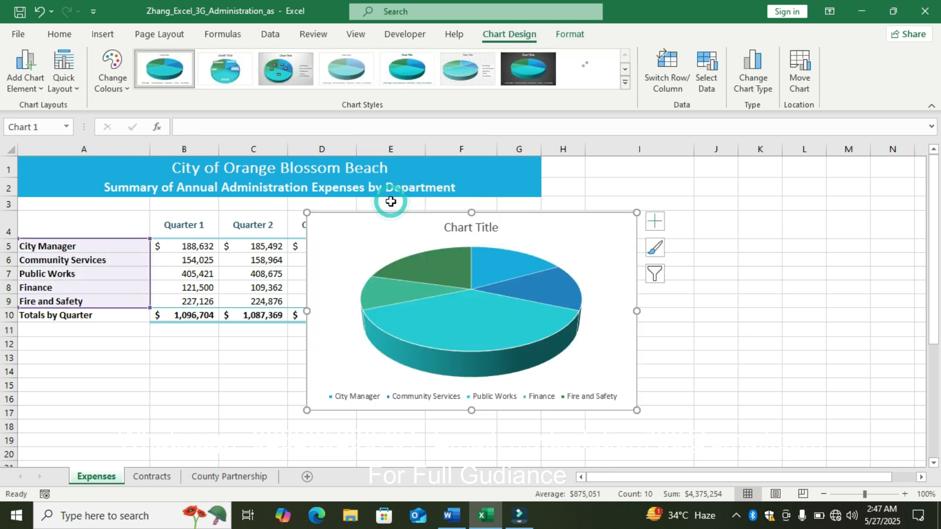
Open the Move Chart options for the pie chart and copy the sheet name Administration Costs Chart from the Word instructions.
left_click(809, 89)
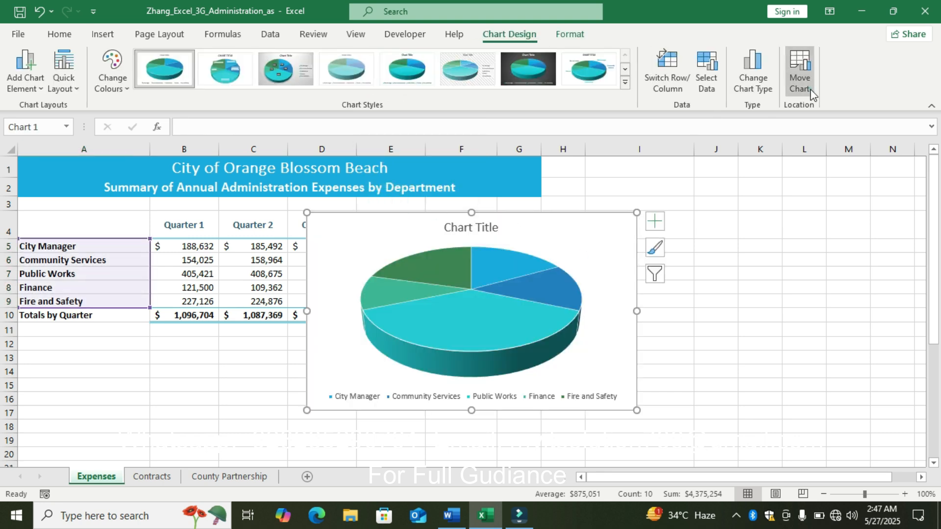
left_click(390, 275)
left_click(452, 524)
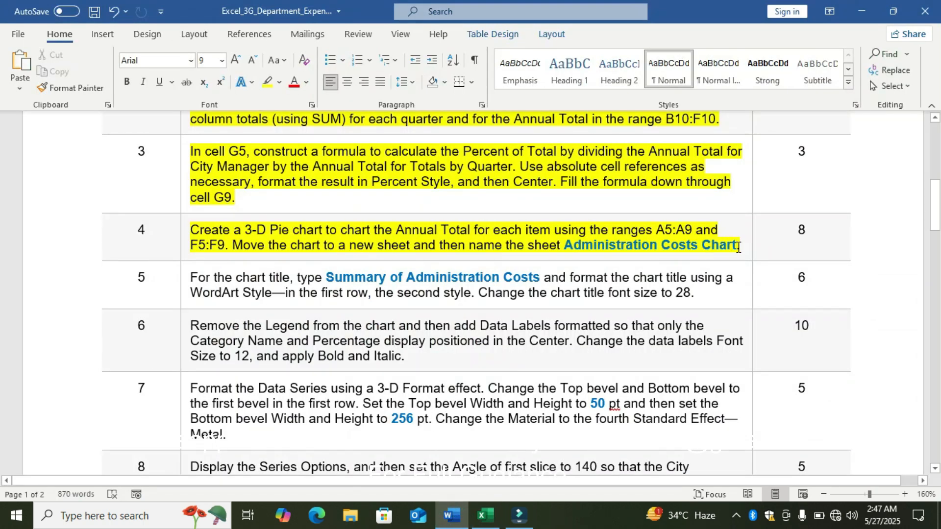
left_click_drag(736, 245, 565, 245)
key("ctrl+c")
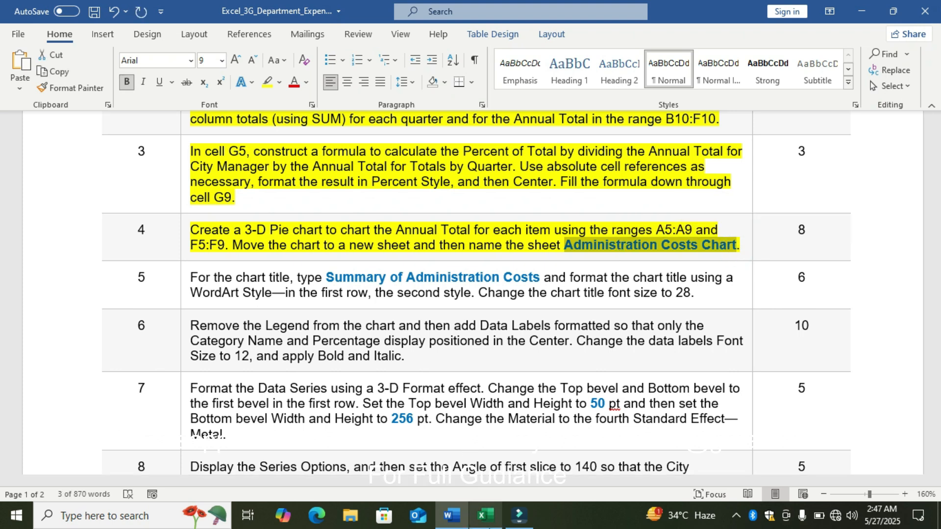
left_click(487, 513)
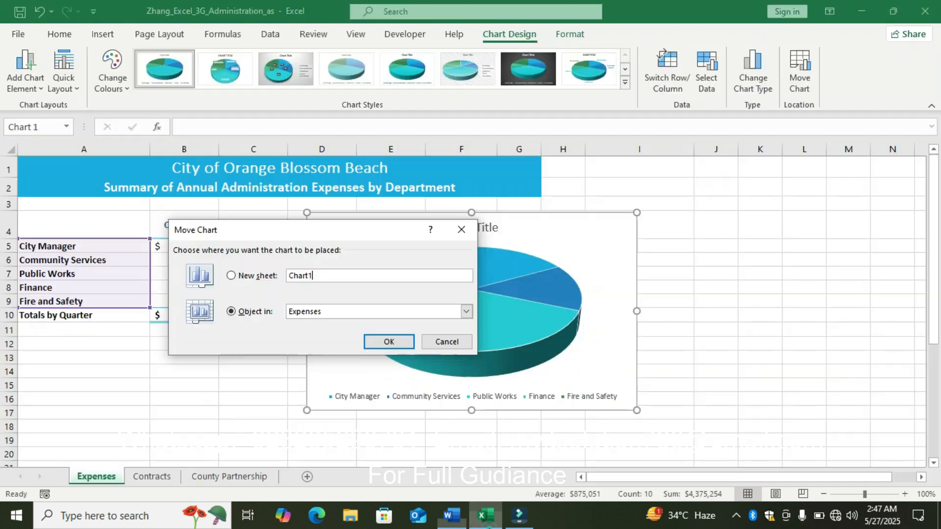
Move the pie chart to a new sheet named Administration Costs Chart.
left_click(344, 275)
key("BackSpace")
key("BackSpace")
key("BackSpace")
key("BackSpace")
key("BackSpace")
key("BackSpace")
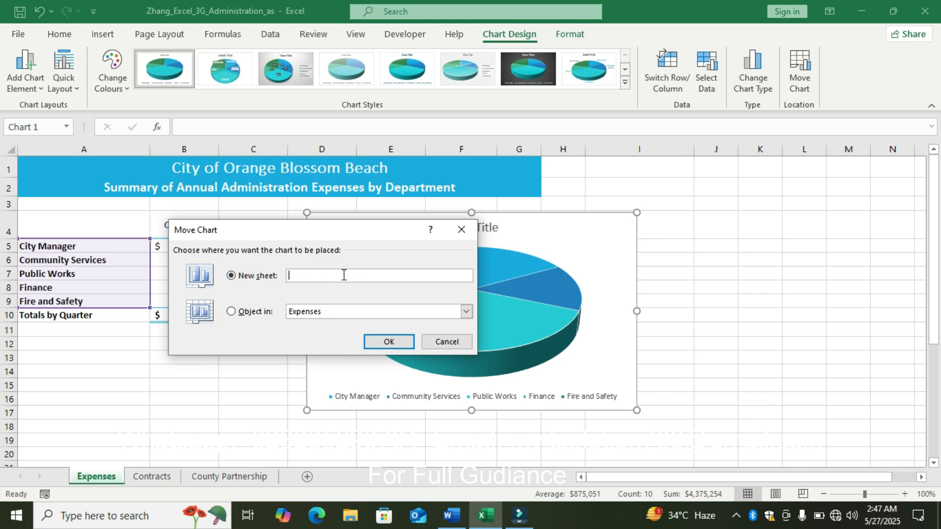
key("ctrl+v")
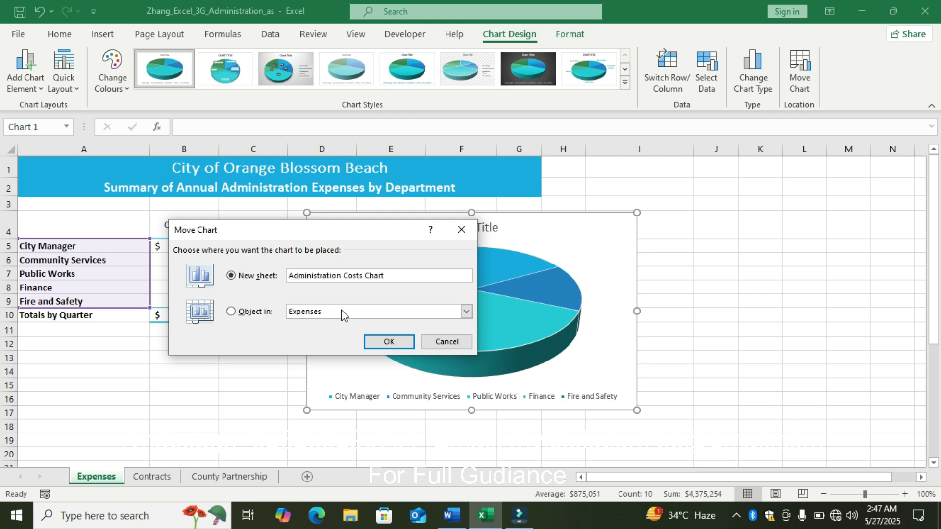
left_click(371, 342)
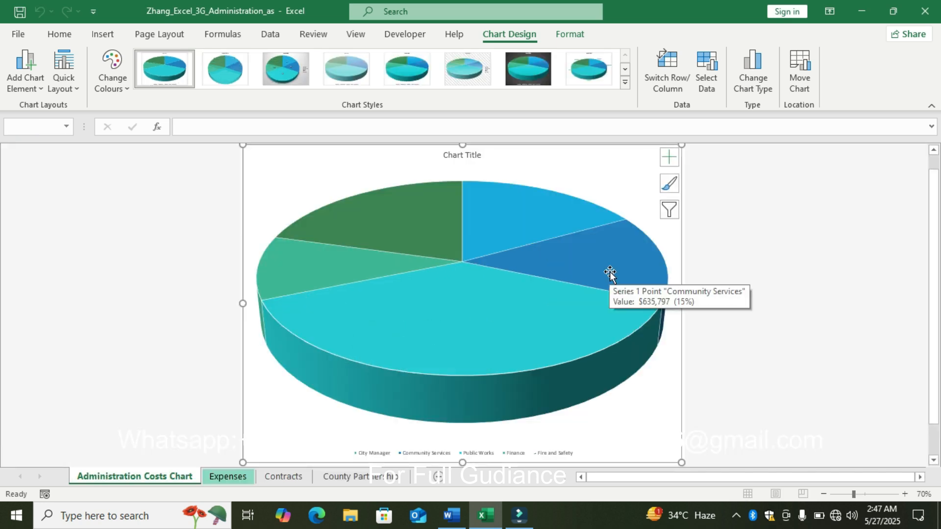
left_click(769, 248)
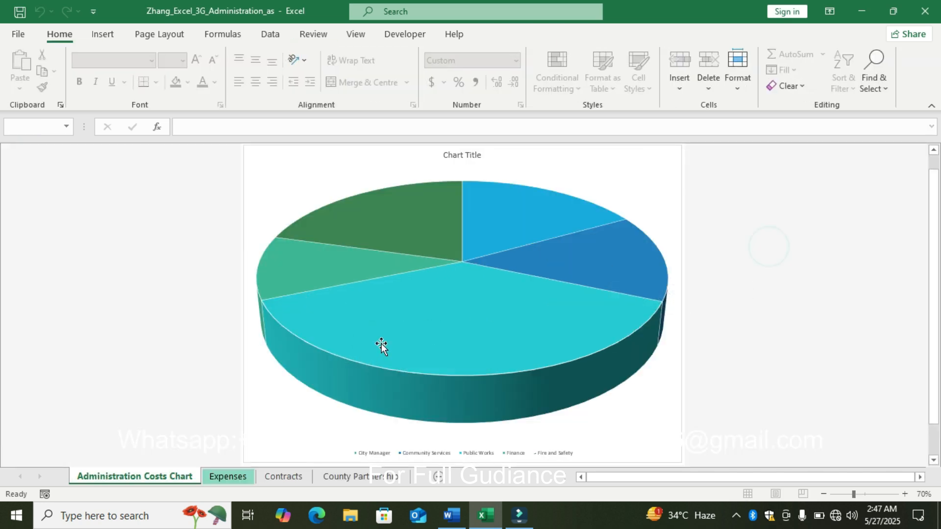
Switch to the Word instructions and highlight the step 5 chart title instruction in yellow.
left_click(451, 515)
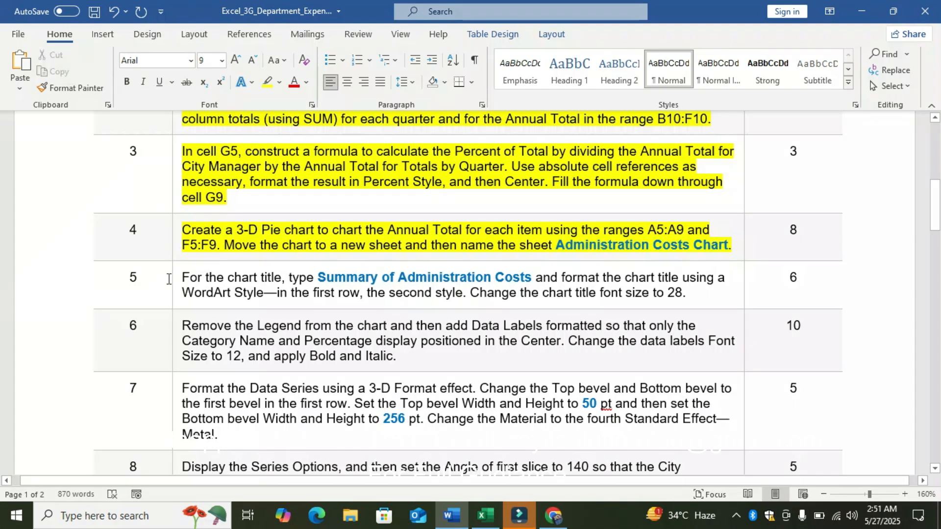
left_click(174, 281)
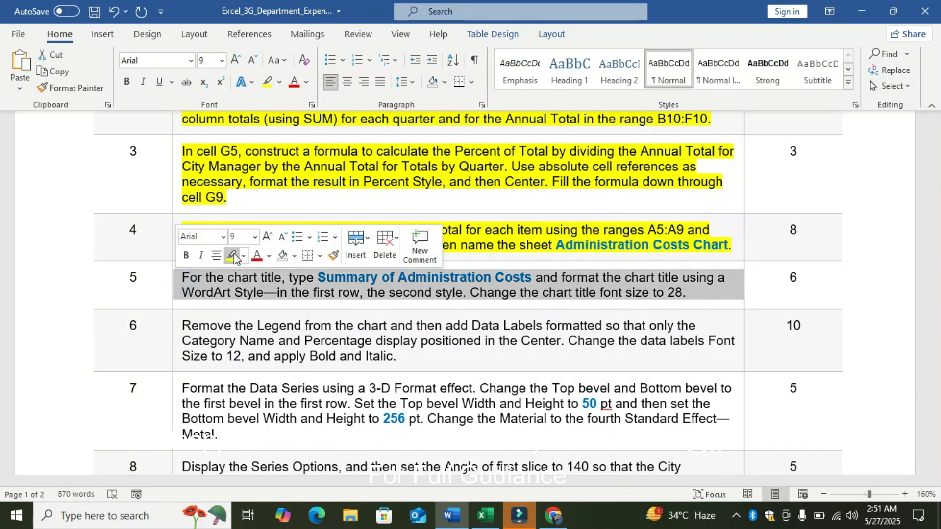
left_click(233, 253)
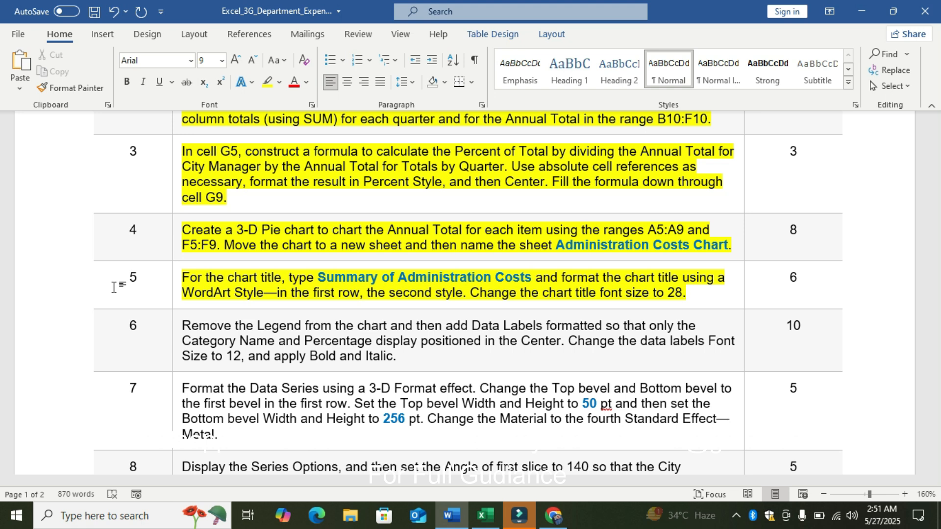
Copy the chart title text Summary of Administration Costs from step 5 of the Word instructions.
left_click(480, 514)
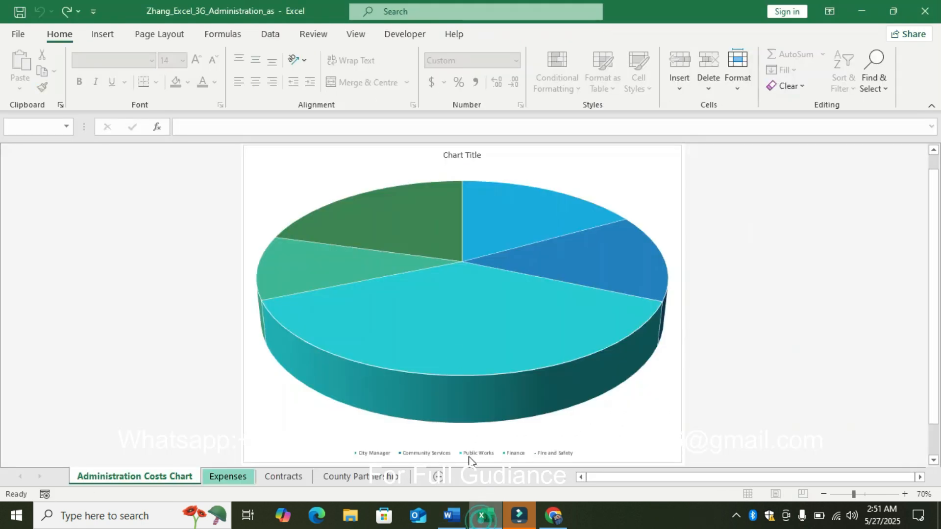
left_click(451, 513)
left_click_drag(533, 279, 364, 278)
left_click(363, 278)
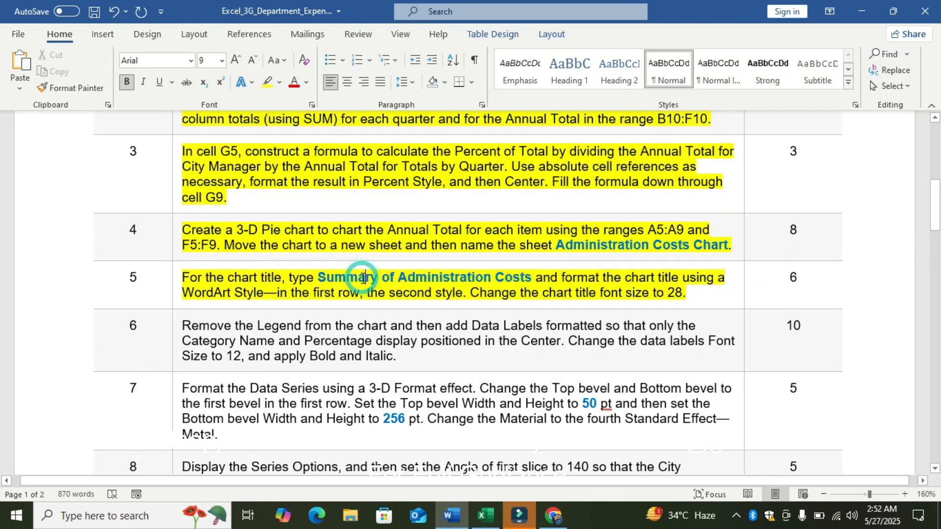
left_click_drag(536, 279, 318, 278)
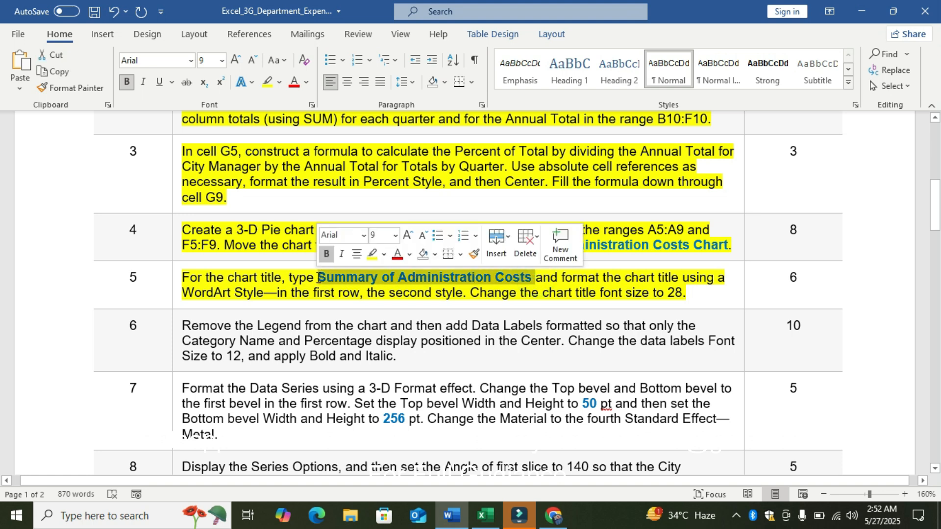
Switch to Excel and replace the pie chart's placeholder title with Summary of Administration Costs.
left_click(485, 515)
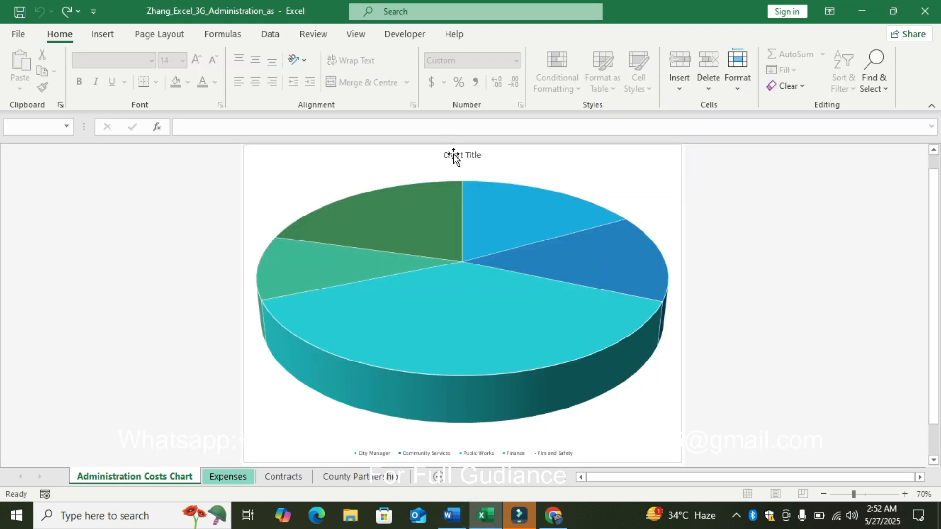
left_click(452, 153)
left_click(482, 155)
key("BackSpace")
key("BackSpace")
key("BackSpace")
key("BackSpace")
key("BackSpace")
key("BackSpace")
key("BackSpace")
key("BackSpace")
key("BackSpace")
key("BackSpace")
key("BackSpace")
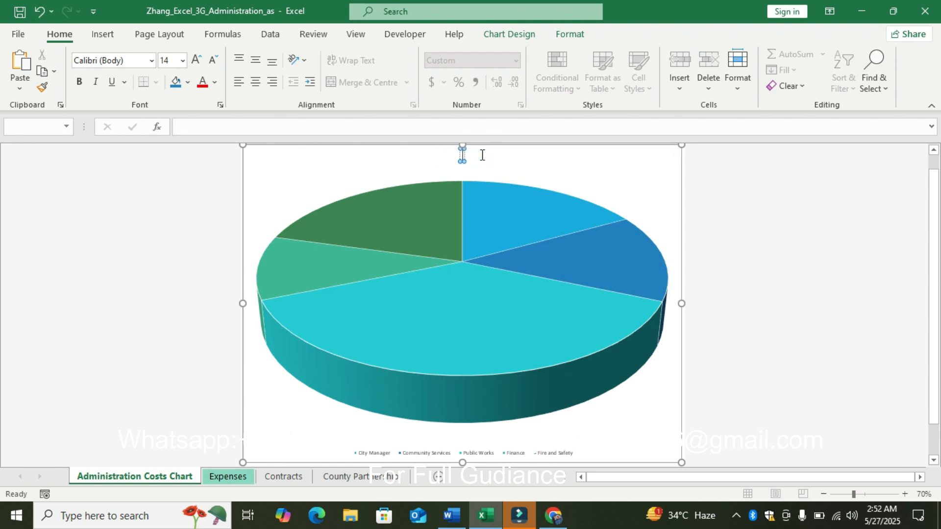
key("ctrl+v")
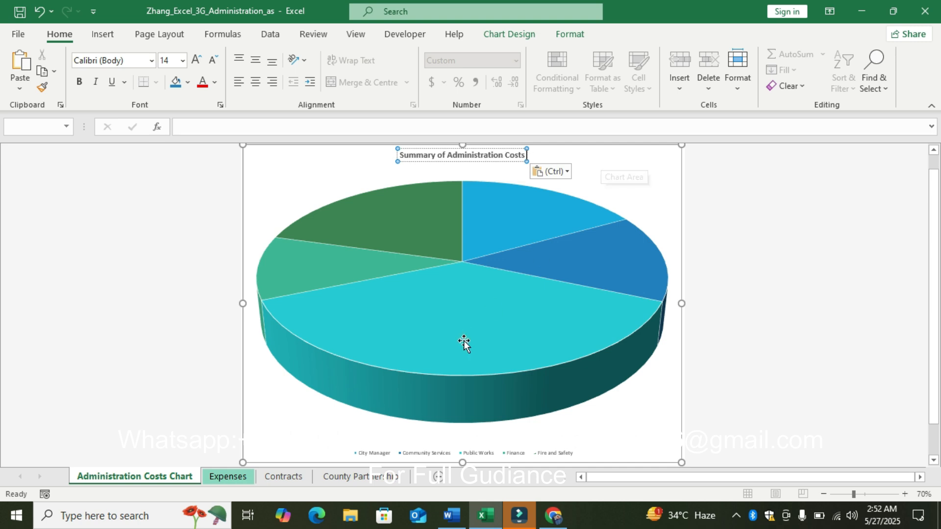
Check step 5 in the Word instructions and try to apply the second first-row WordArt style to the chart title in Excel.
left_click(450, 516)
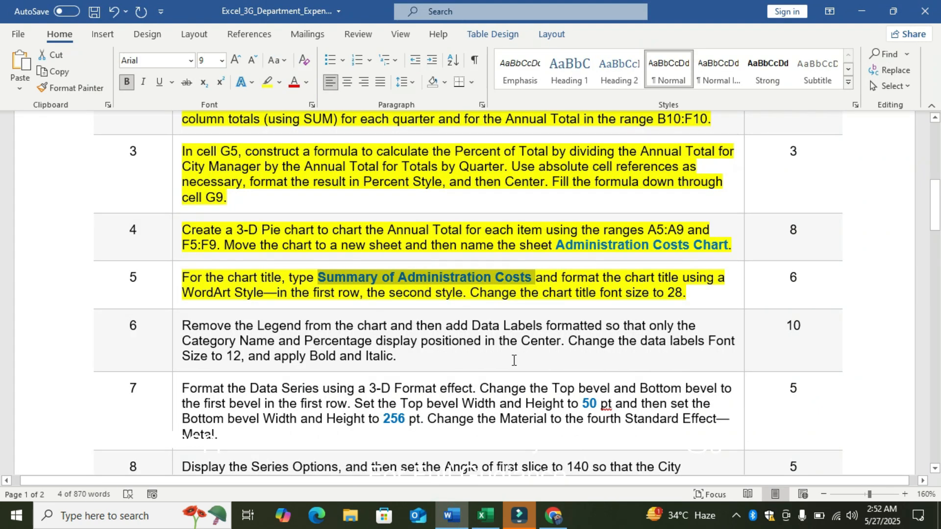
left_click(485, 515)
left_click(570, 37)
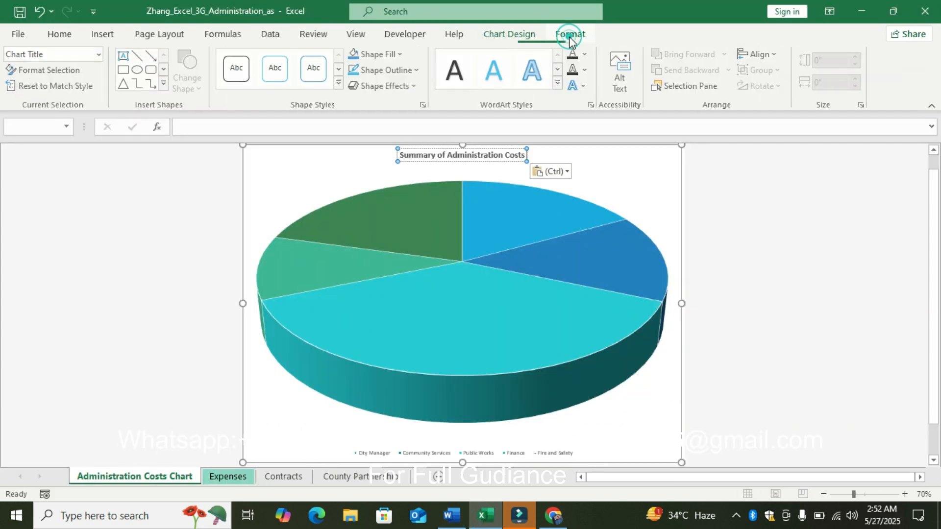
left_click(561, 83)
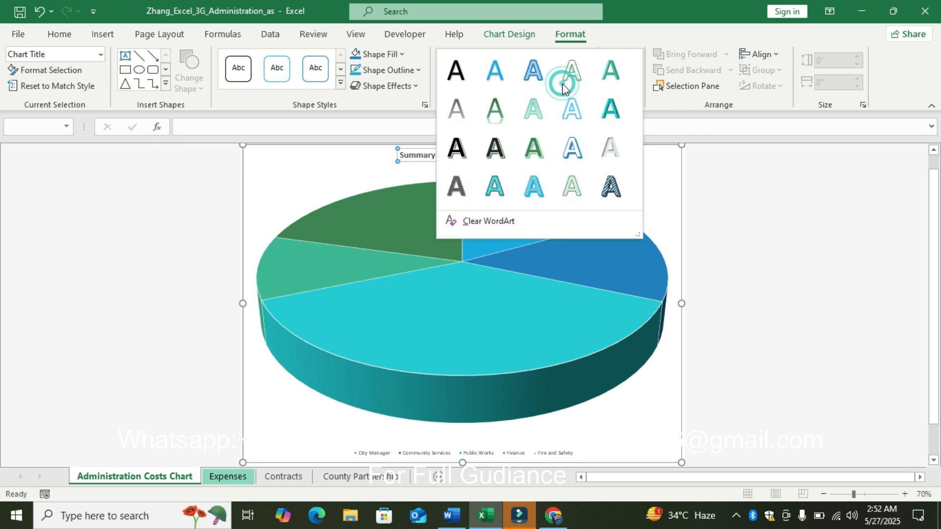
left_click(448, 517)
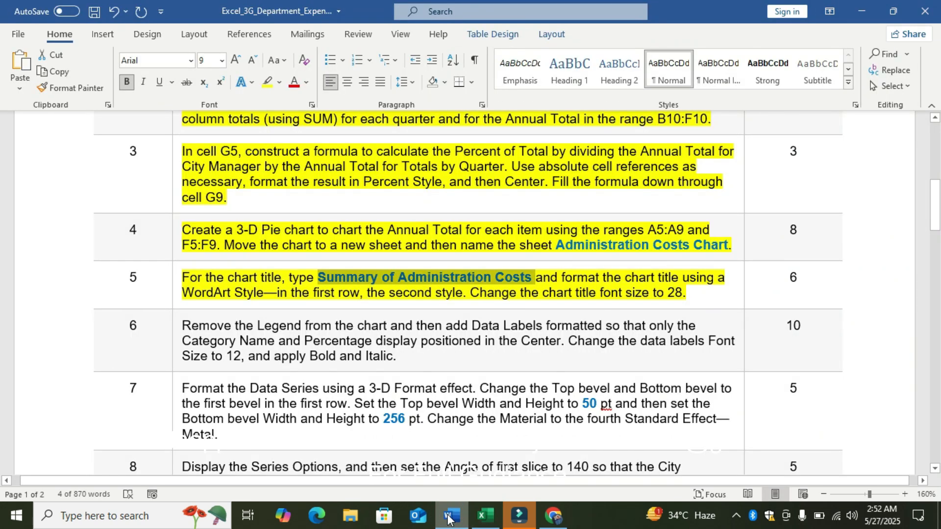
key("ctrl+c")
left_click(485, 516)
key("ctrl+v")
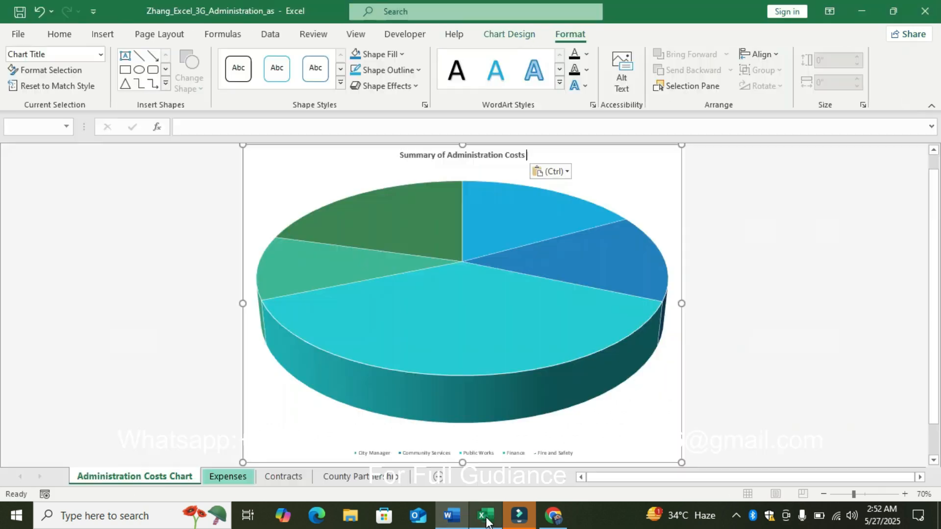
left_click(559, 84)
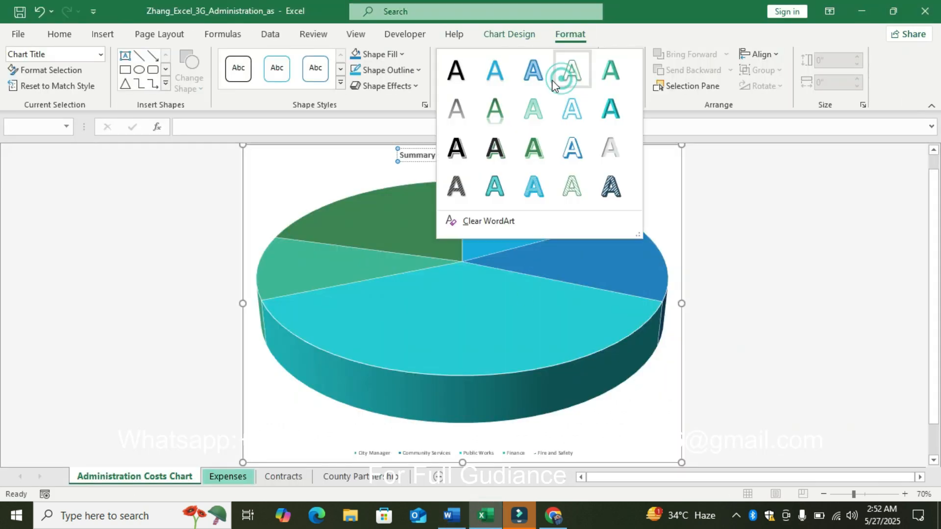
left_click(495, 71)
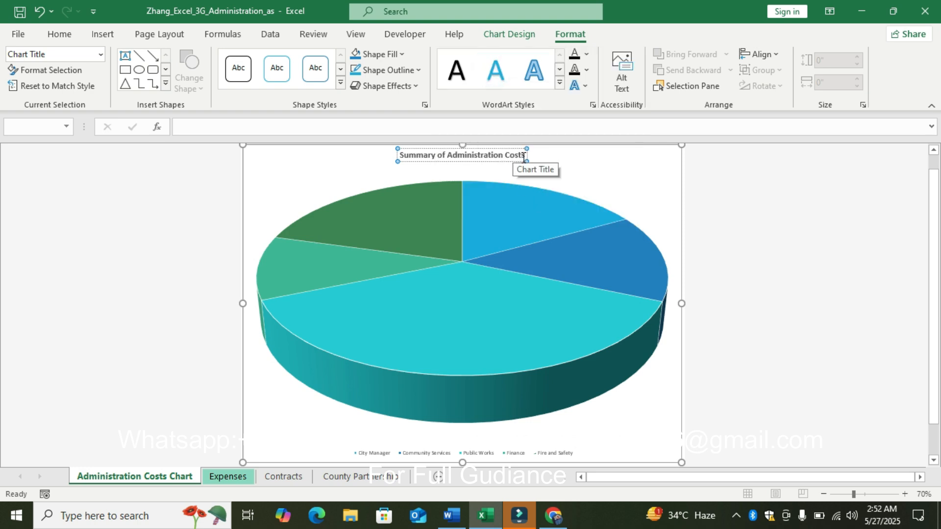
Select the entire chart title text and format it with the second WordArt style in the first row.
left_click_drag(526, 155, 400, 156)
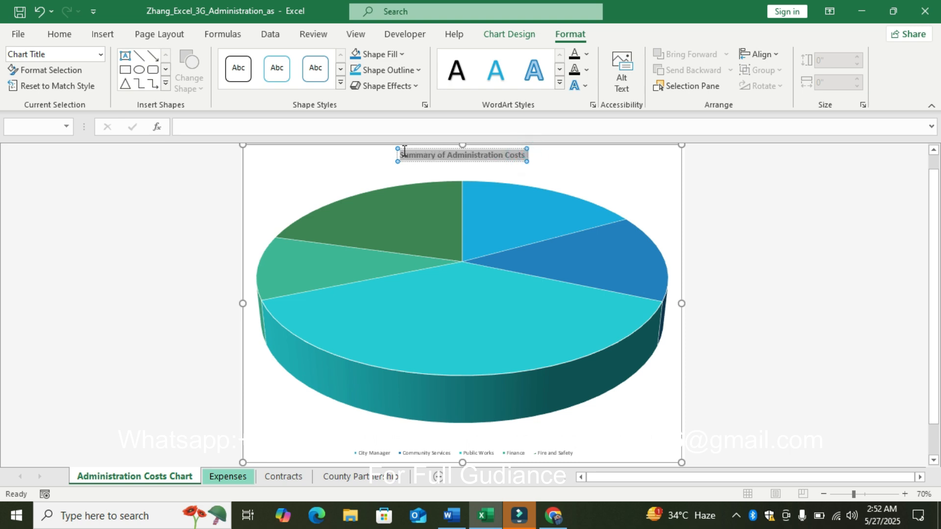
left_click(558, 81)
left_click(492, 70)
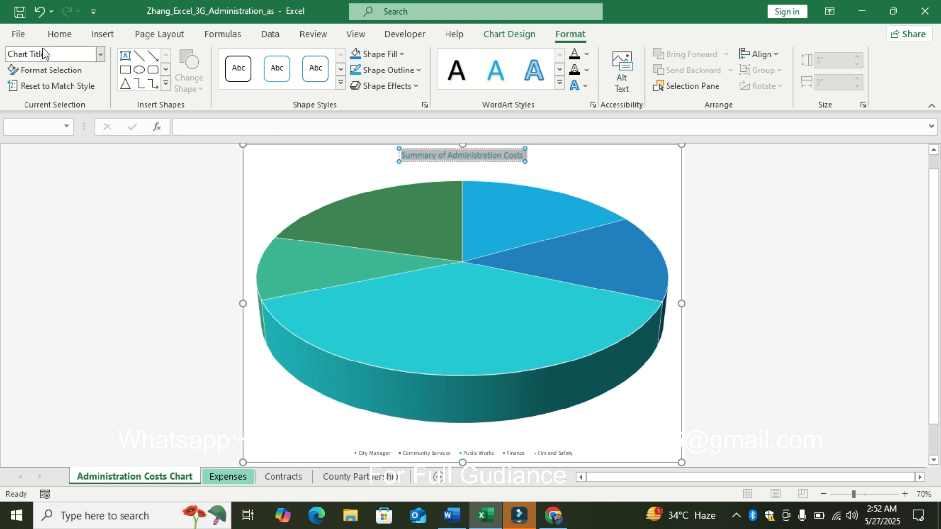
Check the required title size in Word, set the chart title's font size to 28 in Excel, and deselect the chart.
left_click(53, 37)
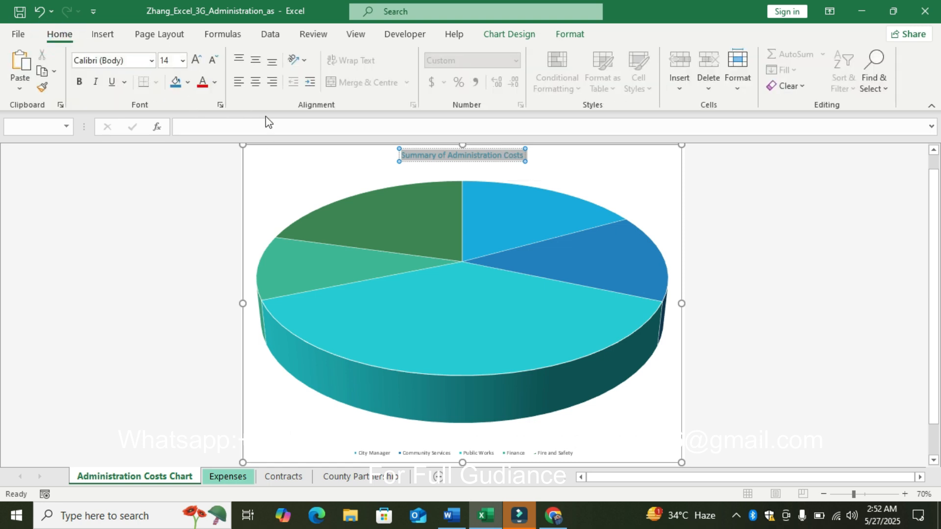
left_click(450, 517)
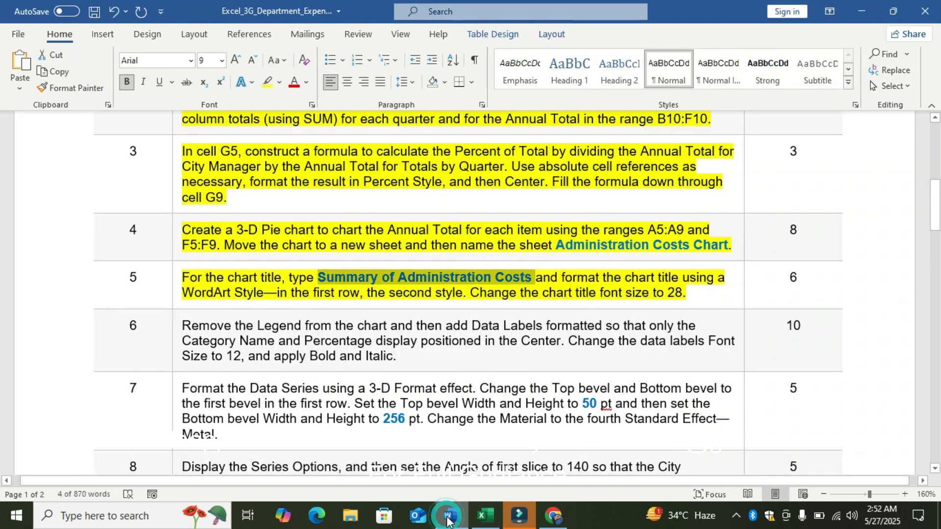
left_click(484, 515)
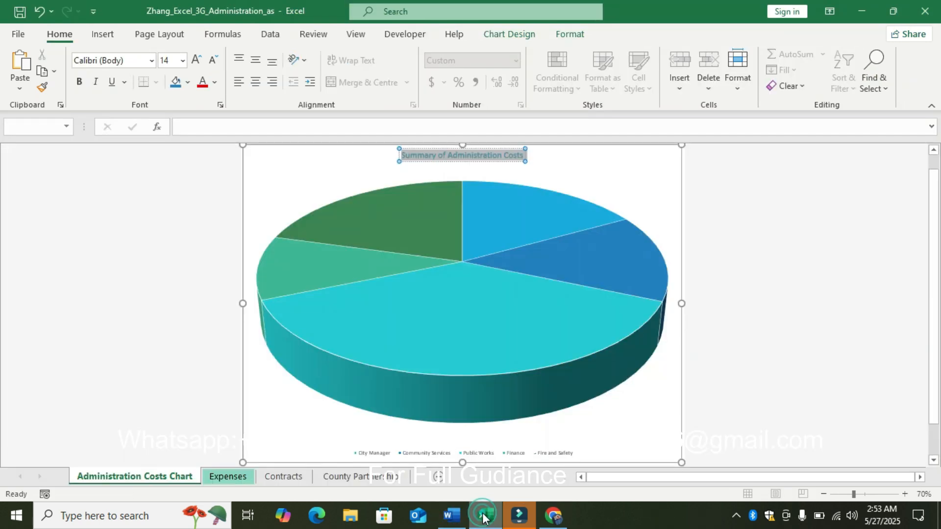
left_click(182, 61)
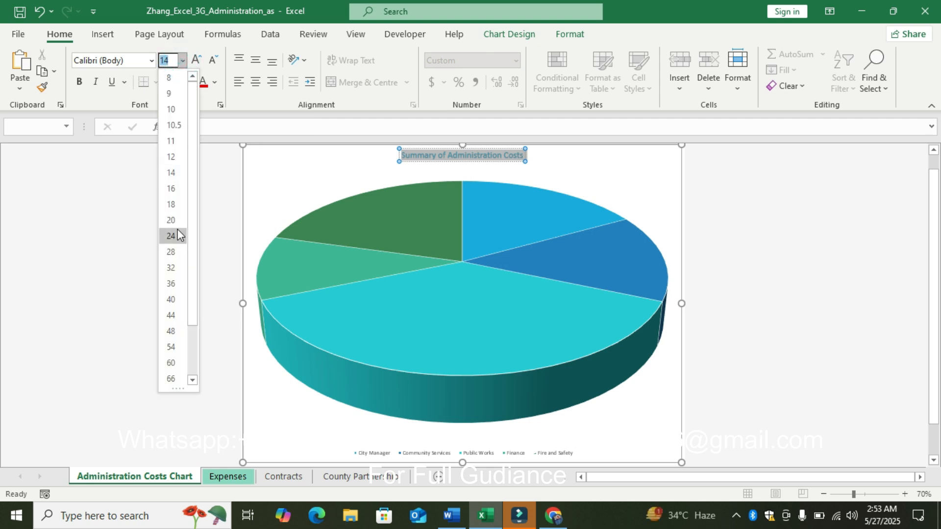
left_click(179, 253)
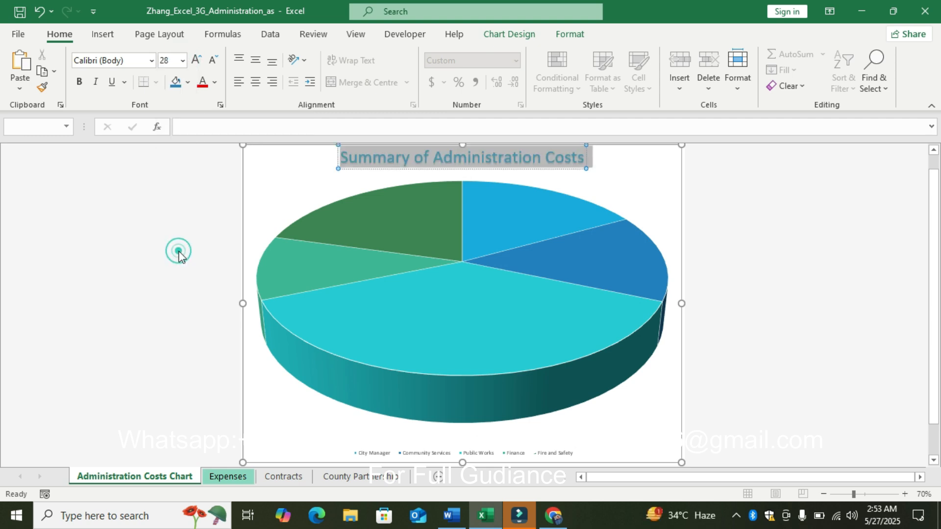
left_click(851, 195)
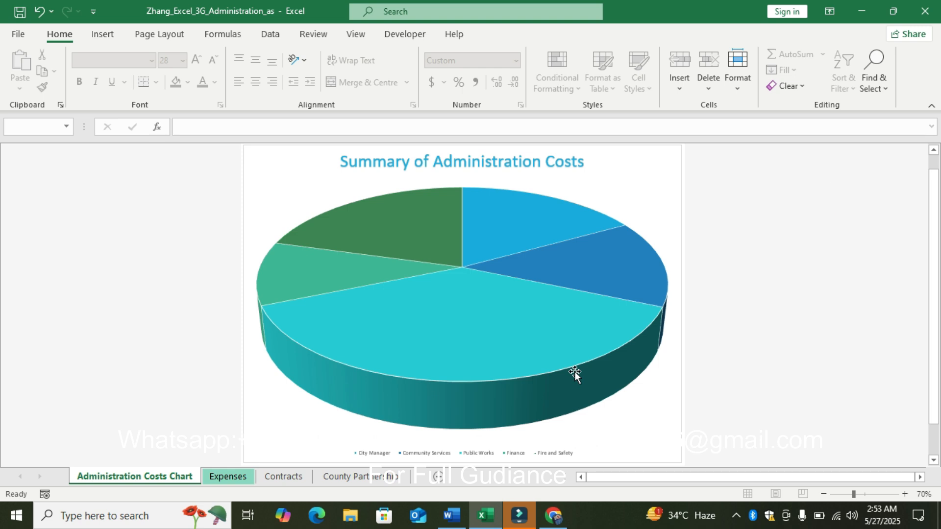
Switch to the Word instructions and highlight the step 6 legend and data labels instruction in yellow.
left_click(454, 519)
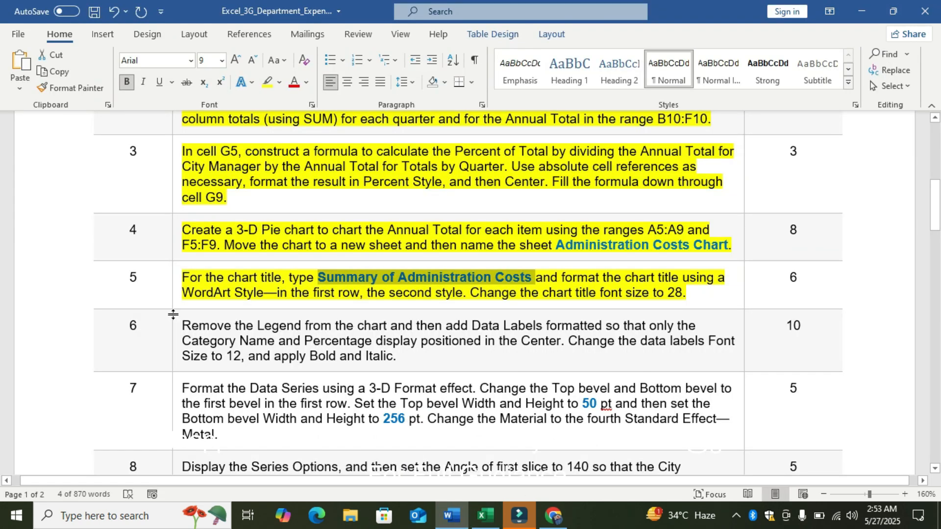
left_click(178, 345)
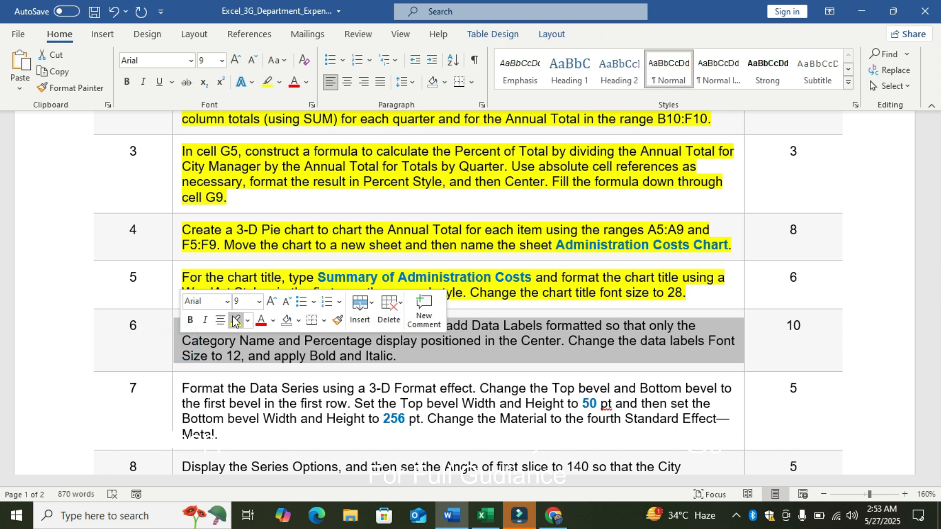
left_click(232, 315)
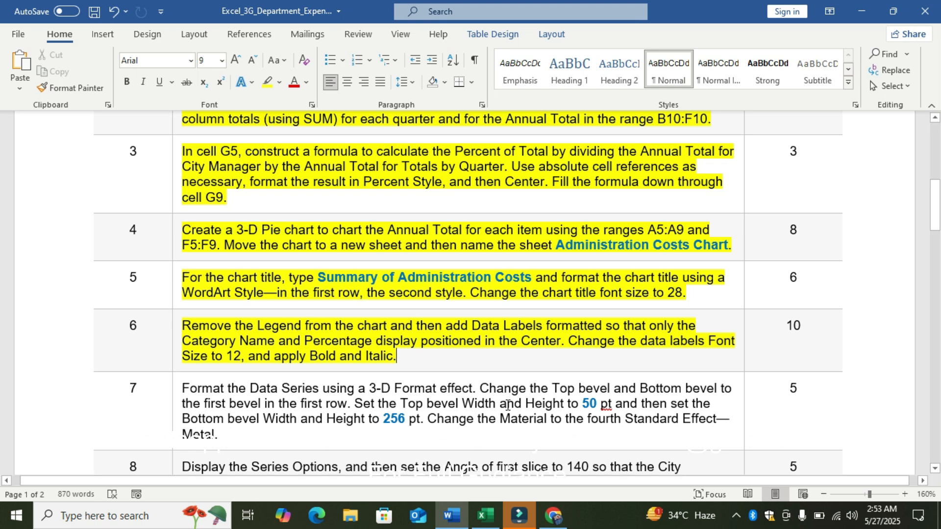
Switch to Excel and remove the legend from the pie chart.
left_click(474, 517)
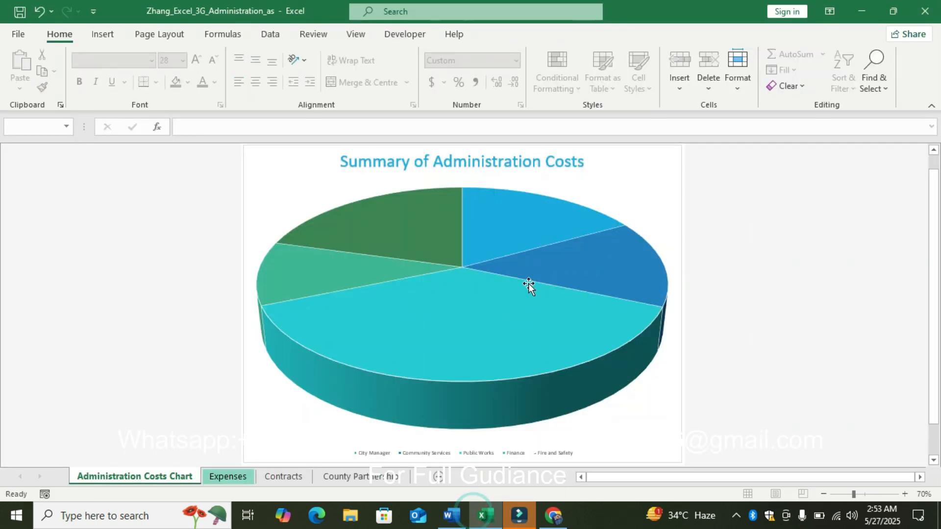
left_click(632, 181)
left_click(669, 155)
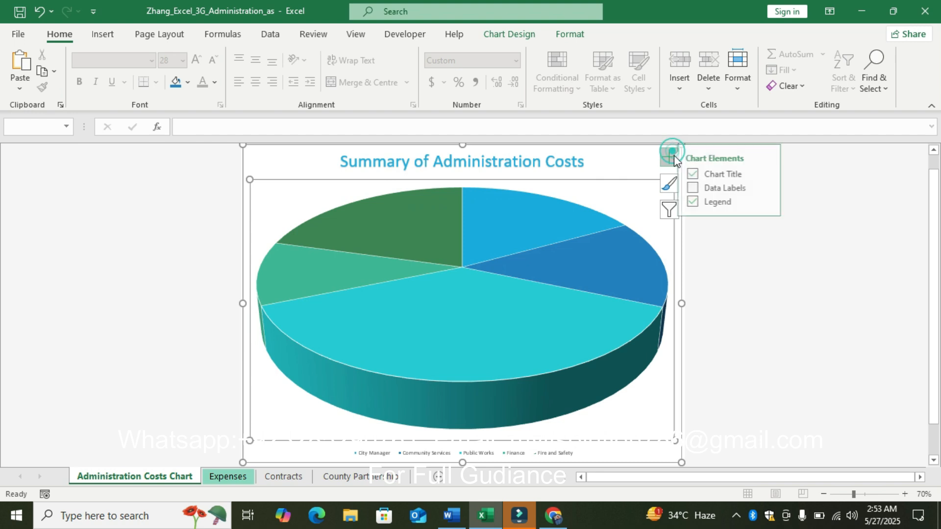
left_click(701, 202)
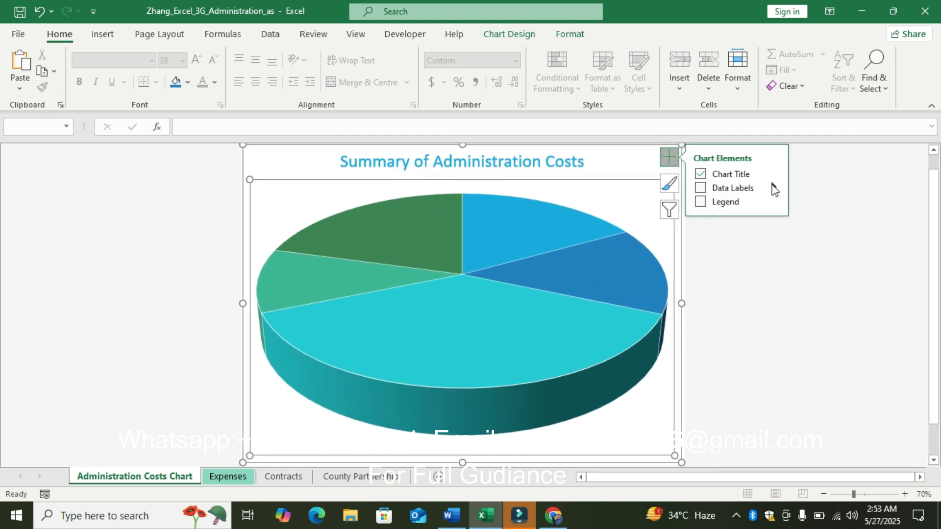
Add data labels to the pie chart showing only Category Name and Percentage, with Value and Show Leader Lines turned off.
left_click(773, 188)
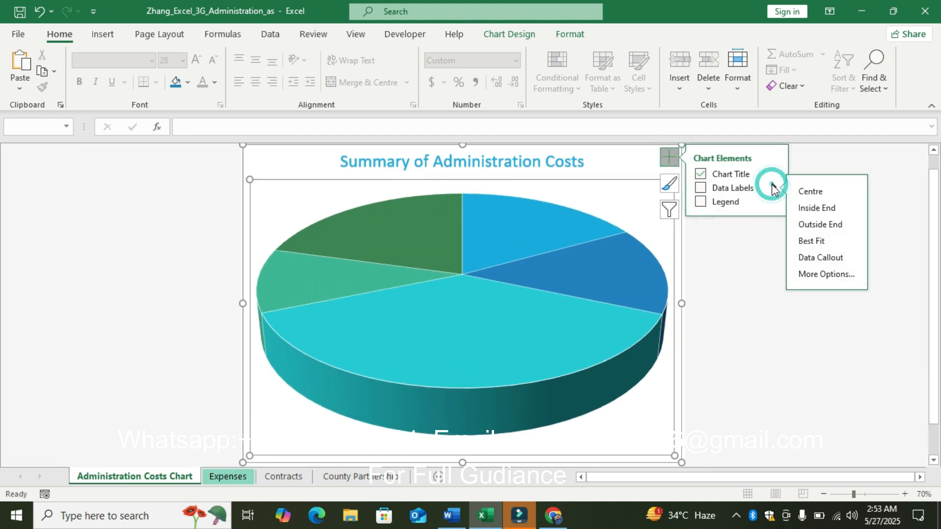
left_click(825, 274)
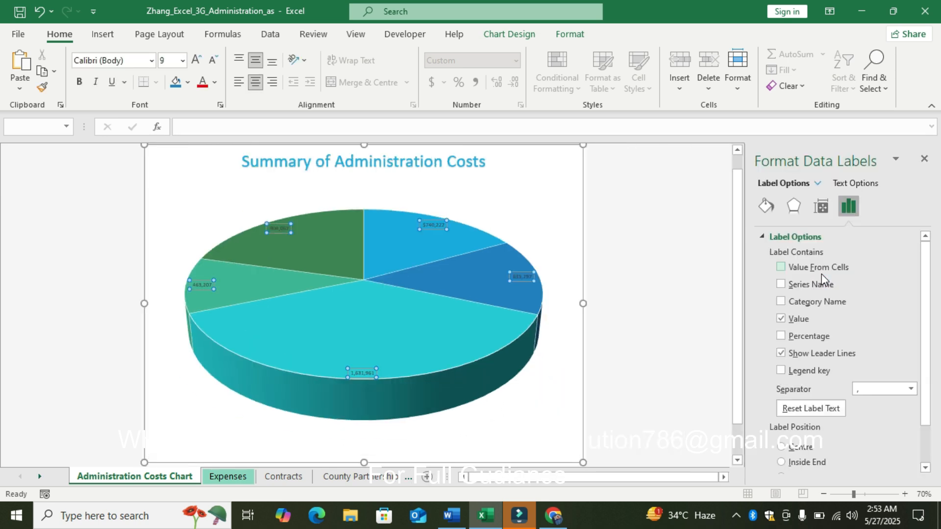
left_click(458, 514)
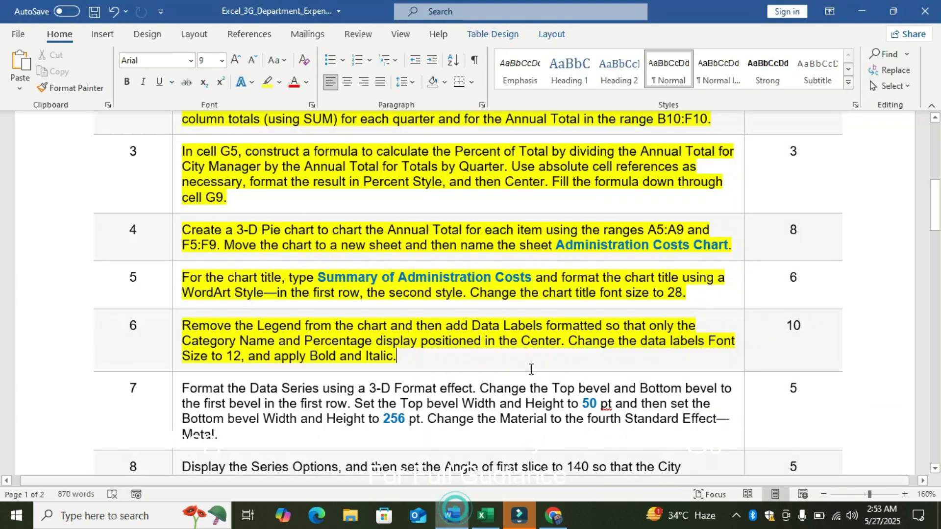
left_click(486, 515)
left_click(780, 302)
left_click(780, 336)
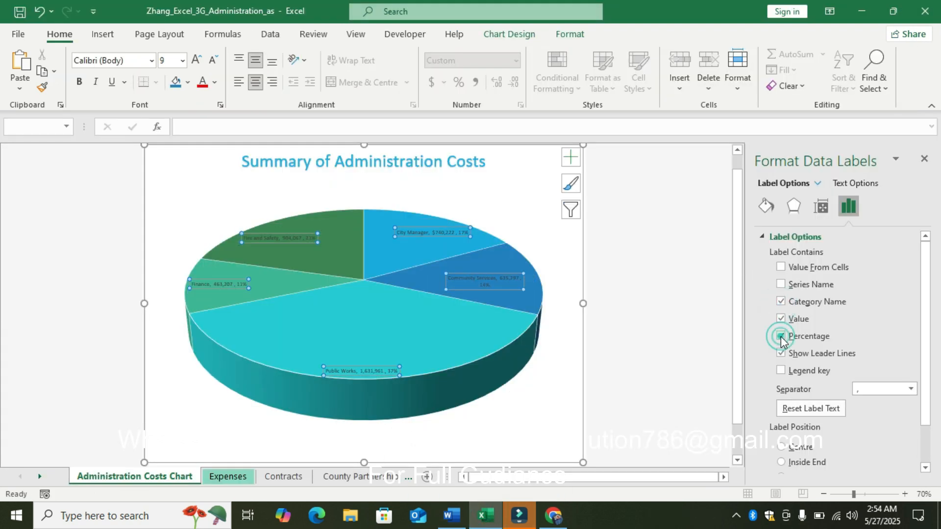
left_click(781, 318)
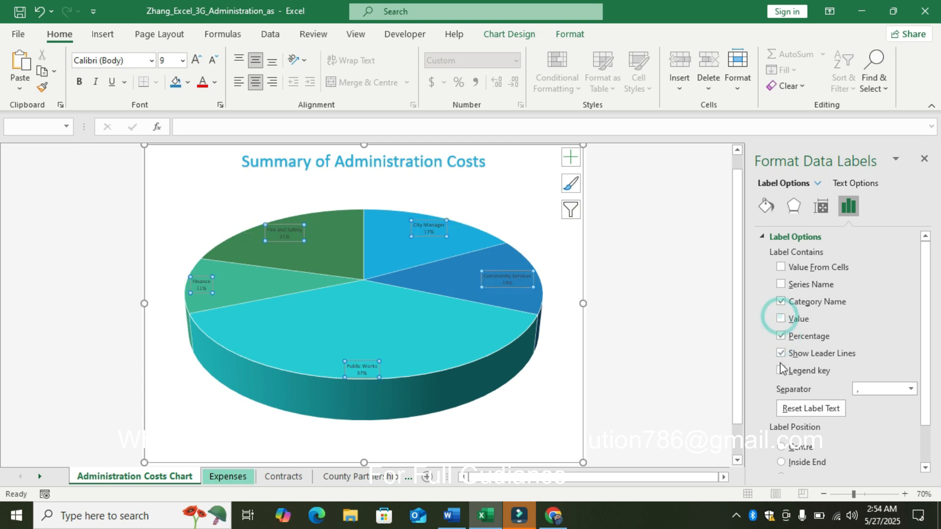
left_click(781, 353)
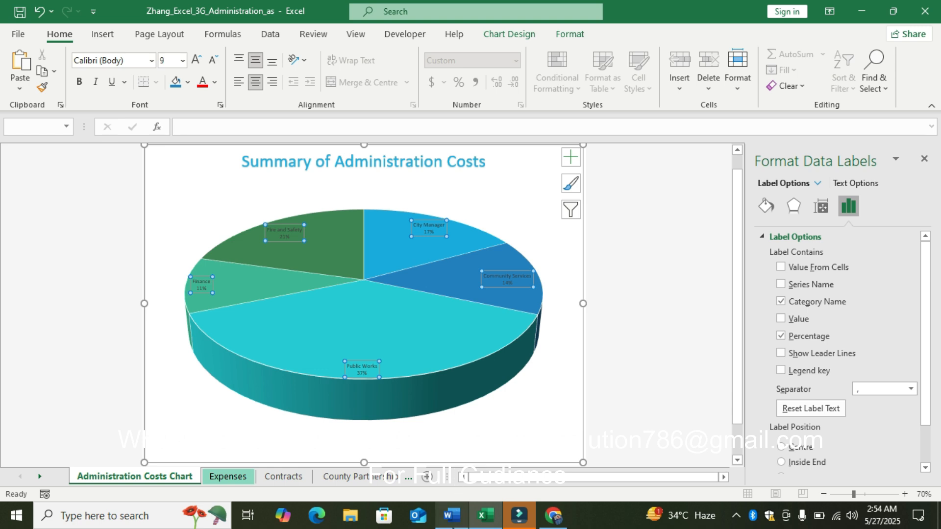
Check the label formatting instruction in Word, set the Excel pie chart's data labels to size 12, bold and italic, and deselect them.
left_click(451, 516)
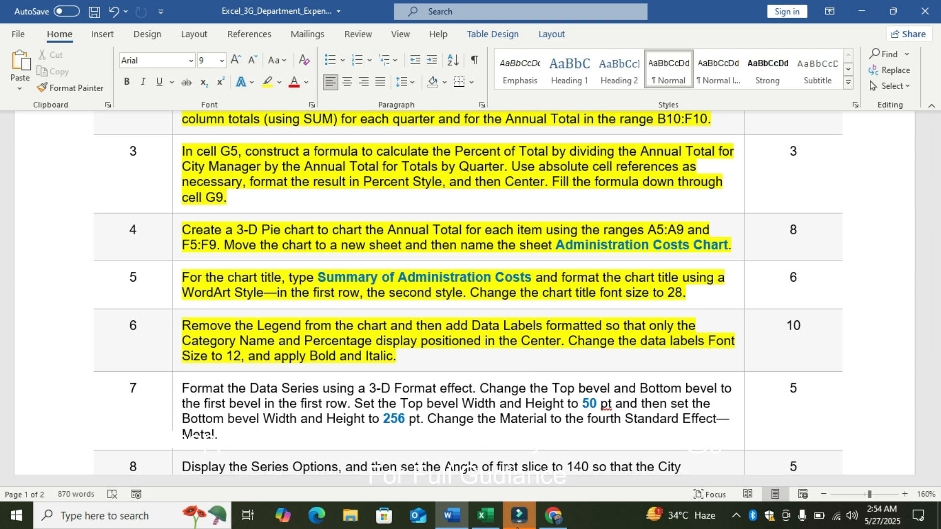
left_click(480, 516)
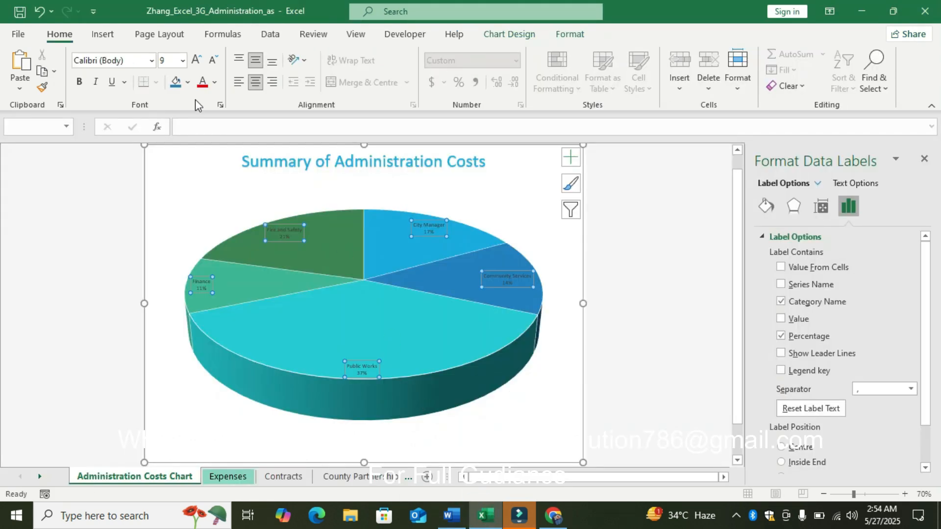
left_click(182, 61)
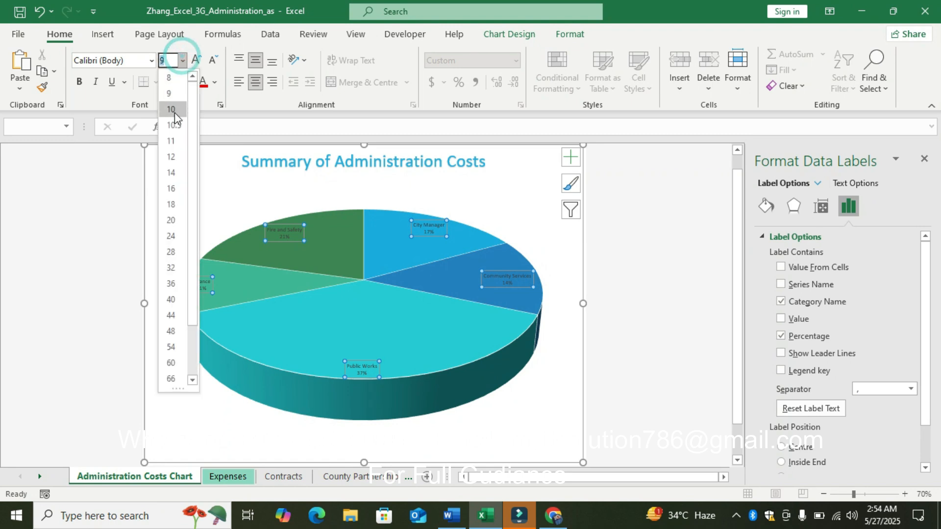
left_click(170, 157)
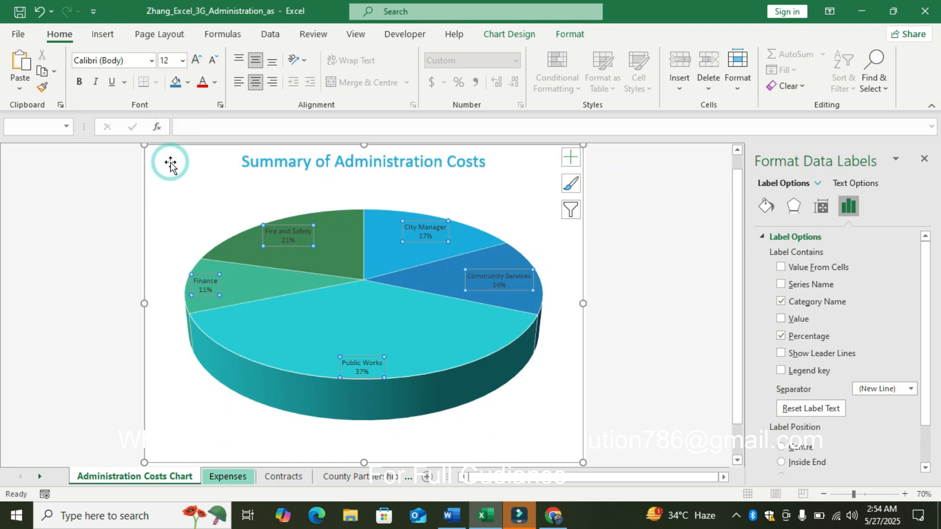
left_click(80, 83)
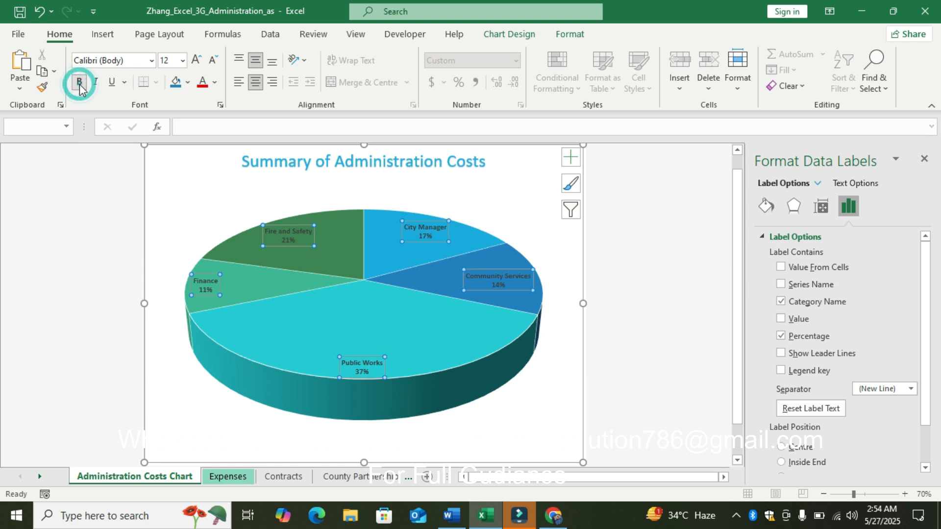
left_click(95, 82)
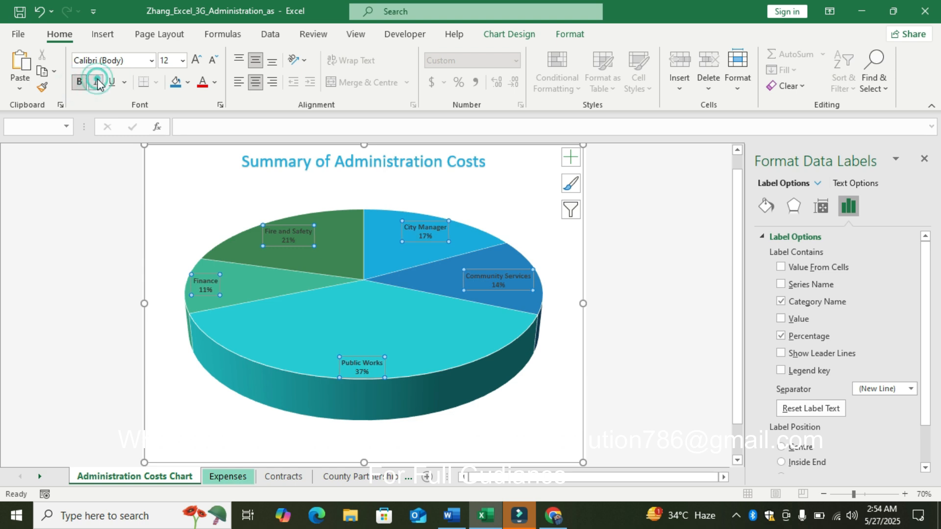
left_click(693, 243)
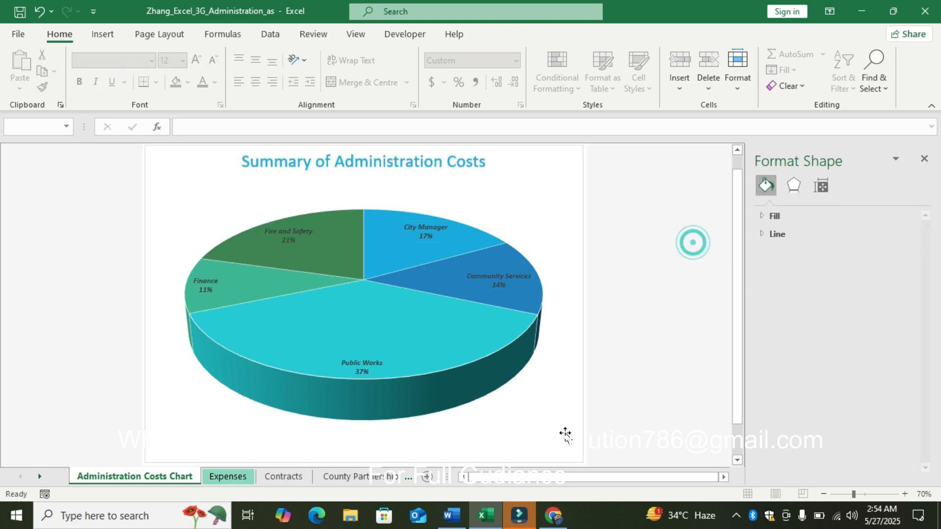
Switch to the Word instructions and highlight the step 7 3-D Format instruction in yellow.
left_click(452, 517)
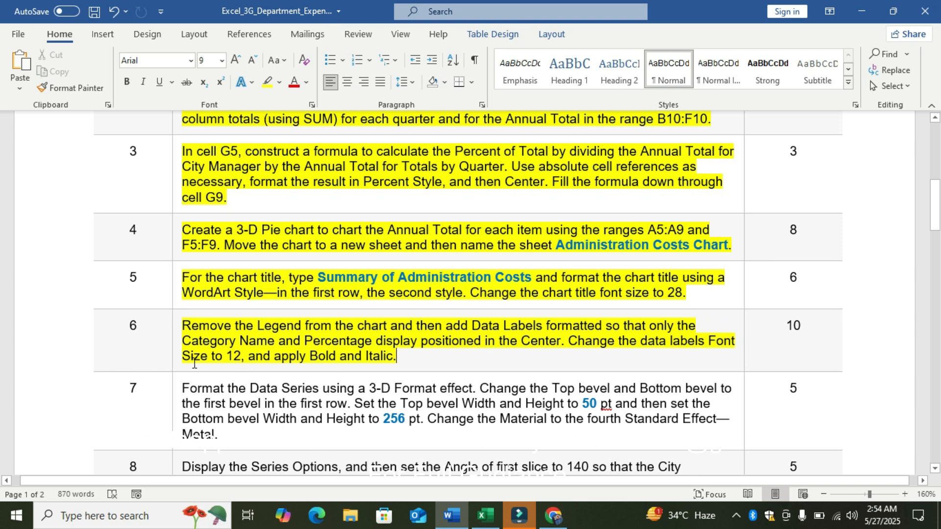
left_click_drag(936, 226, 938, 251)
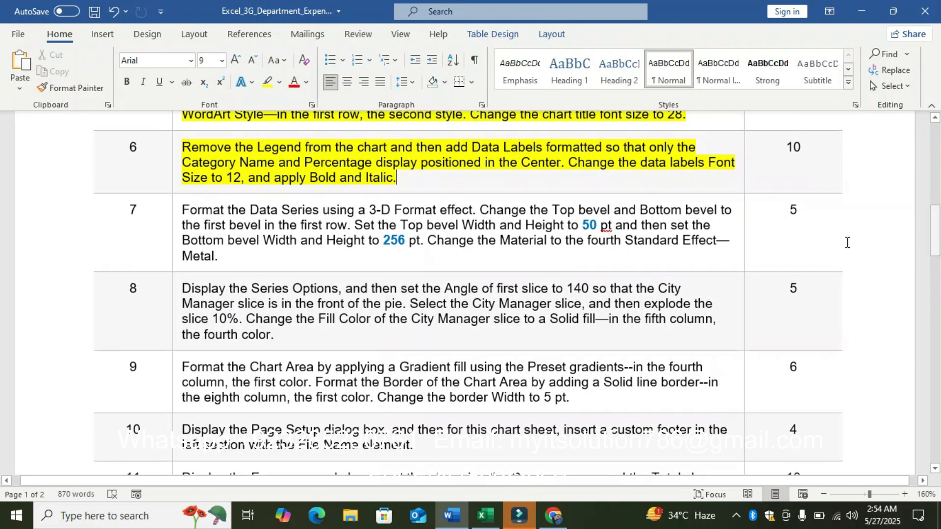
left_click(175, 216)
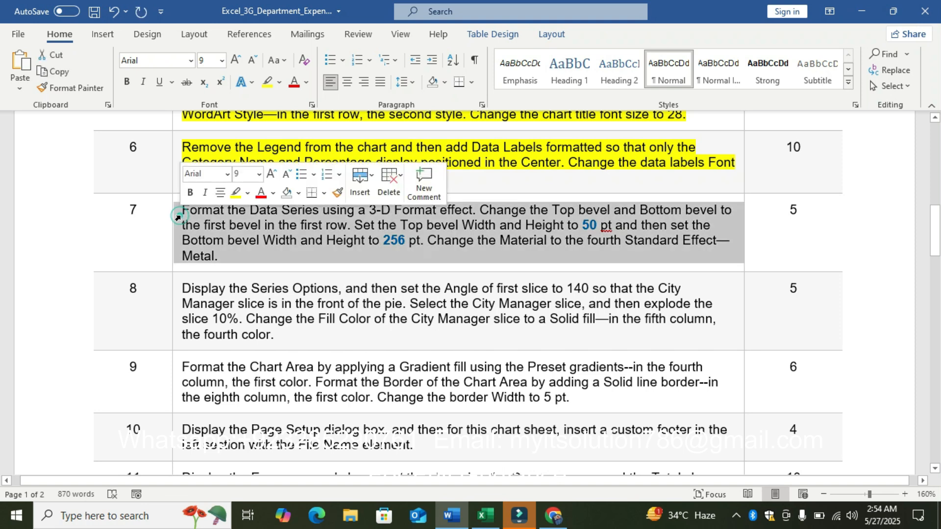
left_click(236, 191)
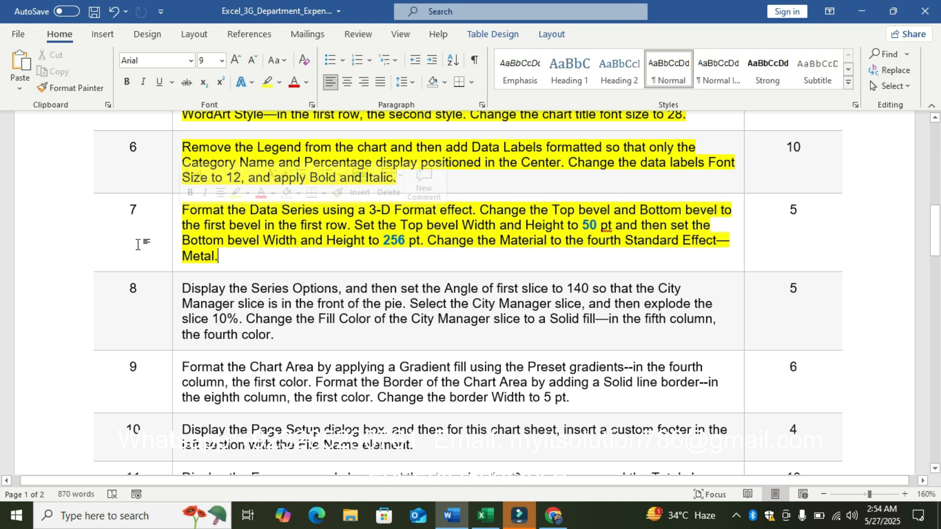
left_click(137, 244)
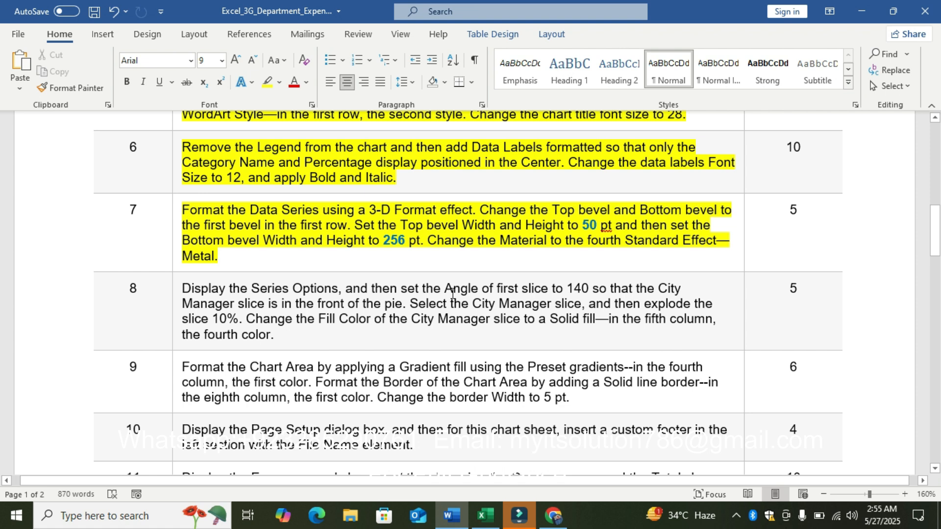
Switch to Excel and set the top bevel width of the pie's data series to 50 pt in its 3-D Format options.
left_click(485, 516)
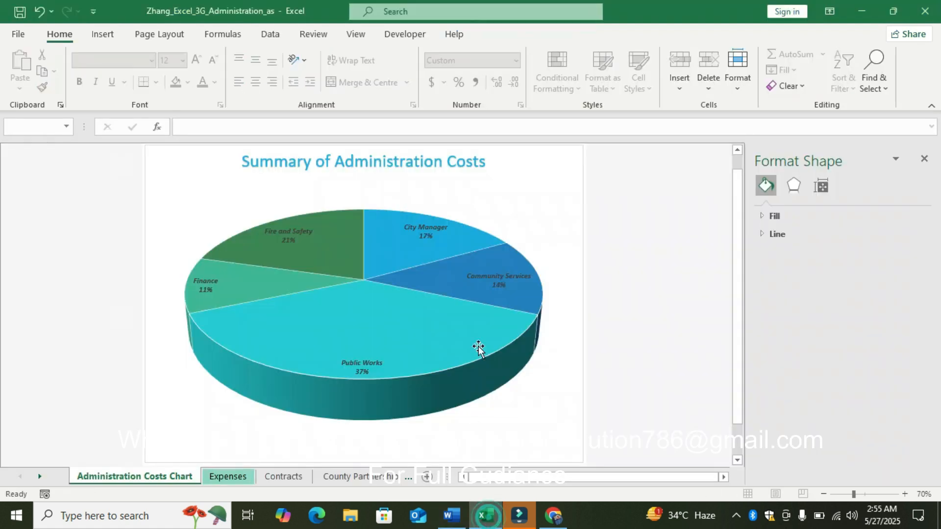
left_click(791, 189)
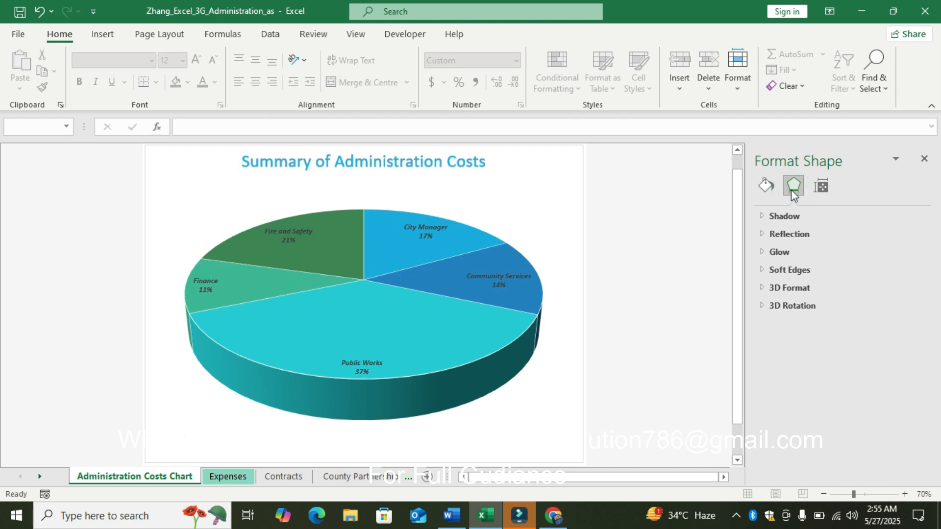
left_click(800, 288)
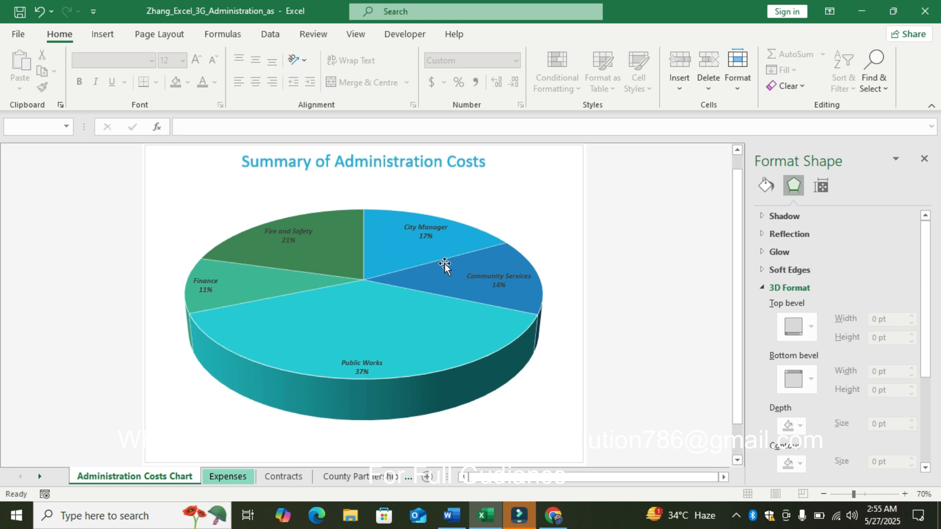
left_click(440, 281)
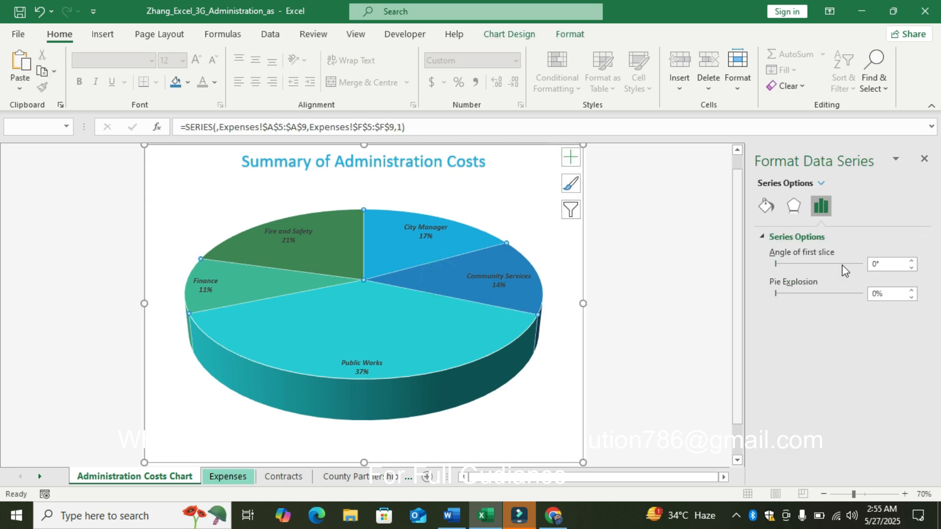
left_click(786, 210)
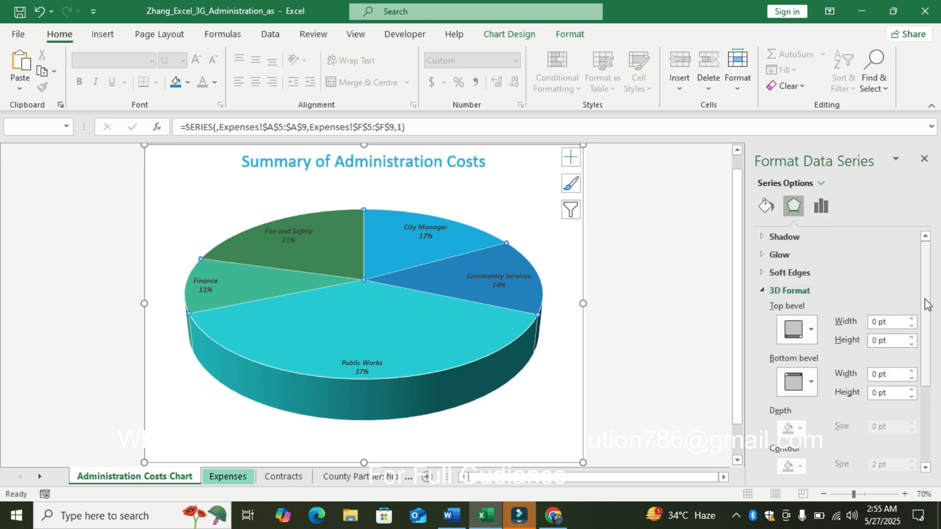
left_click_drag(925, 305, 926, 317)
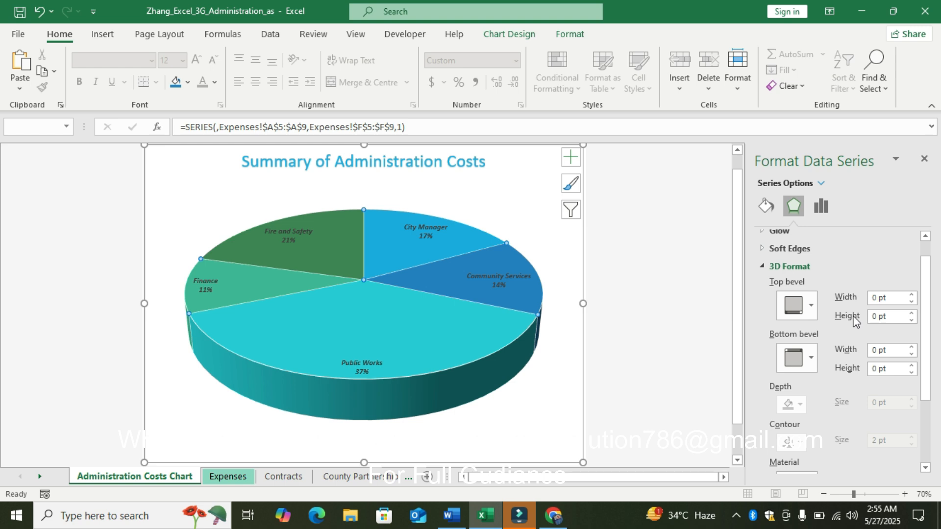
left_click(893, 298)
key("BackSpace")
key("BackSpace")
key("BackSpace")
key("BackSpace")
type("50")
Set the top bevel height of the pie's data series to 50 pt.
left_click(892, 317)
key("BackSpace")
key("BackSpace")
key("BackSpace")
key("BackSpace")
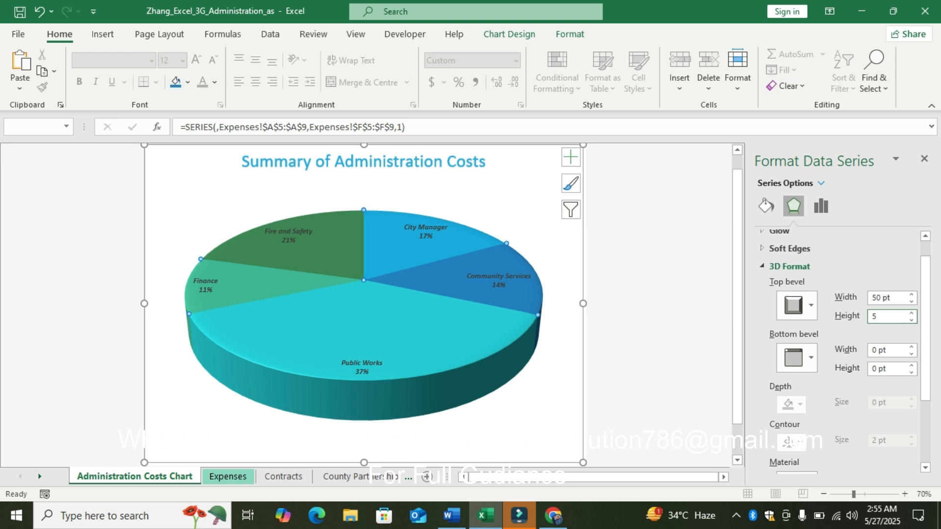
type("50")
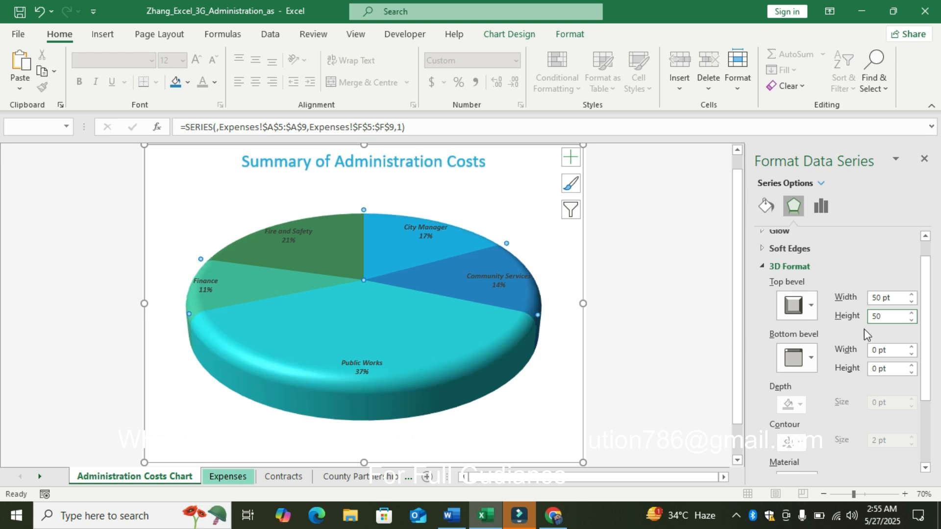
Set the bottom bevel width of the pie's data series to 256 pt.
left_click(904, 349)
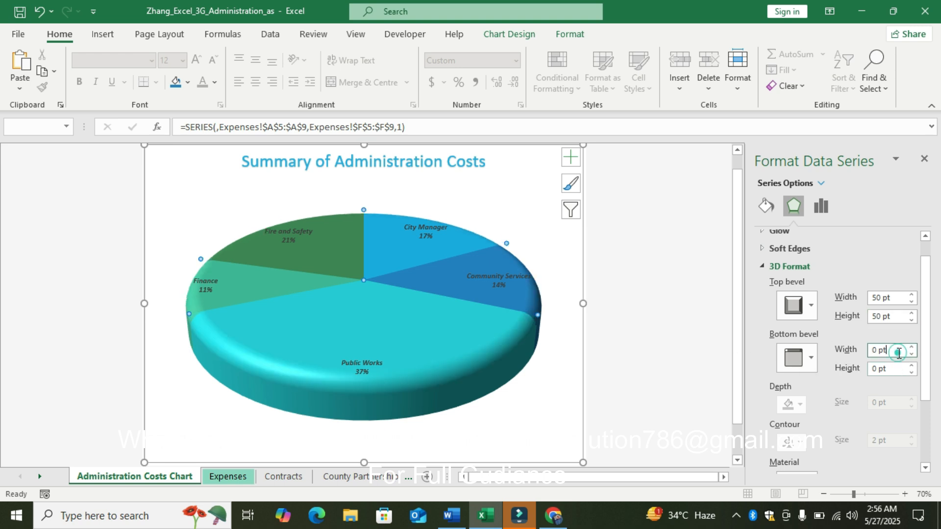
key("BackSpace")
key("BackSpace")
key("BackSpace")
key("BackSpace")
type("256")
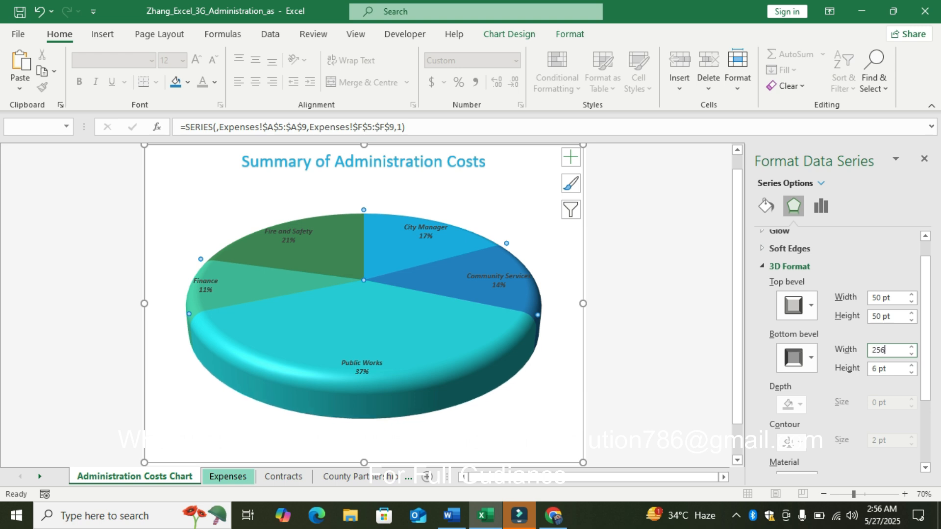
Set the bottom bevel height of the pie's data series to 256 pt.
left_click(893, 367)
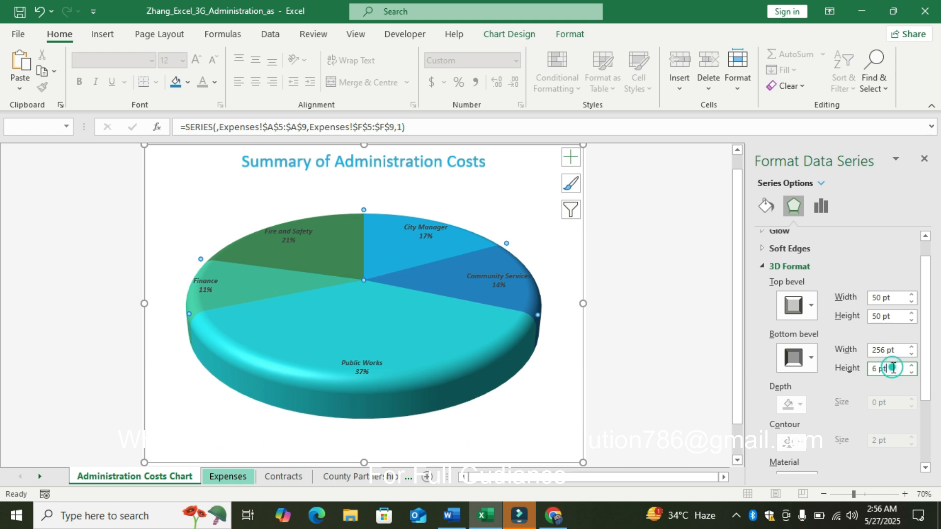
key("BackSpace")
key("BackSpace")
key("BackSpace")
key("BackSpace")
type("25")
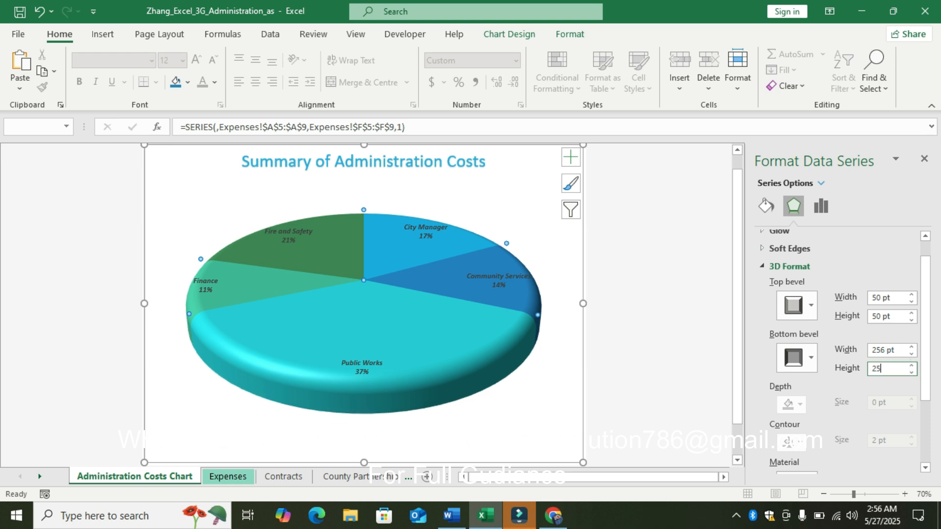
type("6")
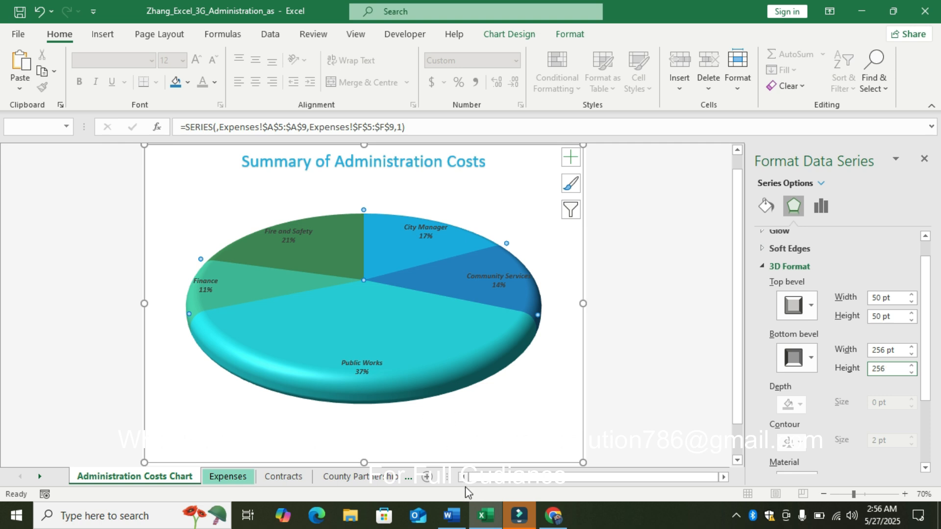
Check the required material in Word, apply the fourth Standard material, Metal, to the pie's data series in Excel, and deselect the chart.
left_click(451, 516)
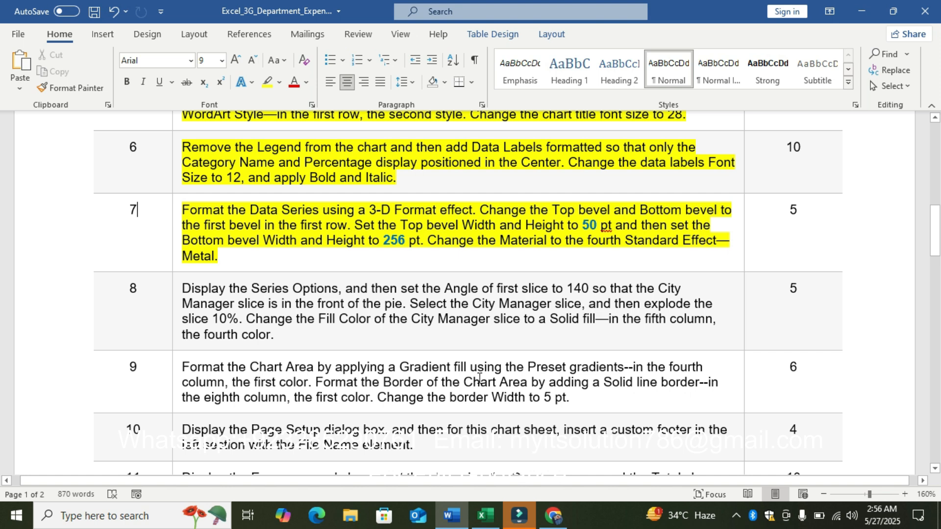
left_click(486, 515)
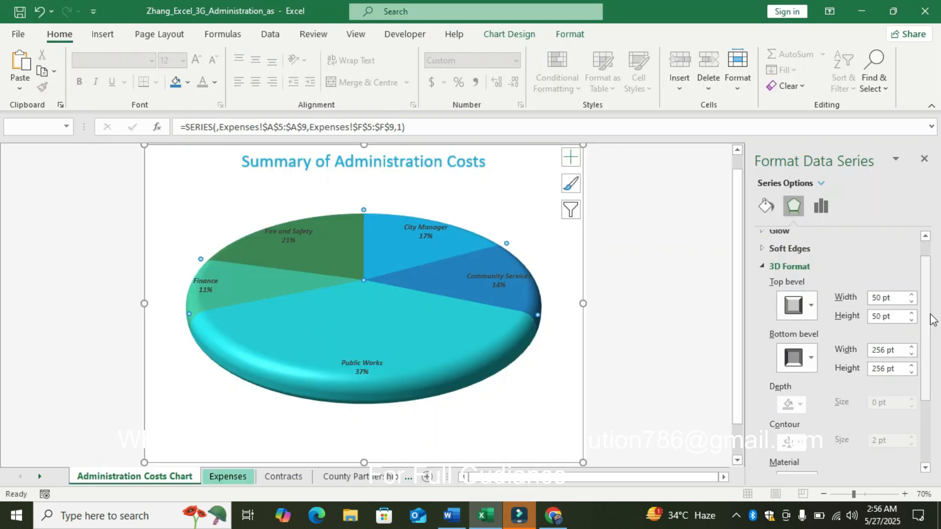
left_click_drag(925, 314, 926, 388)
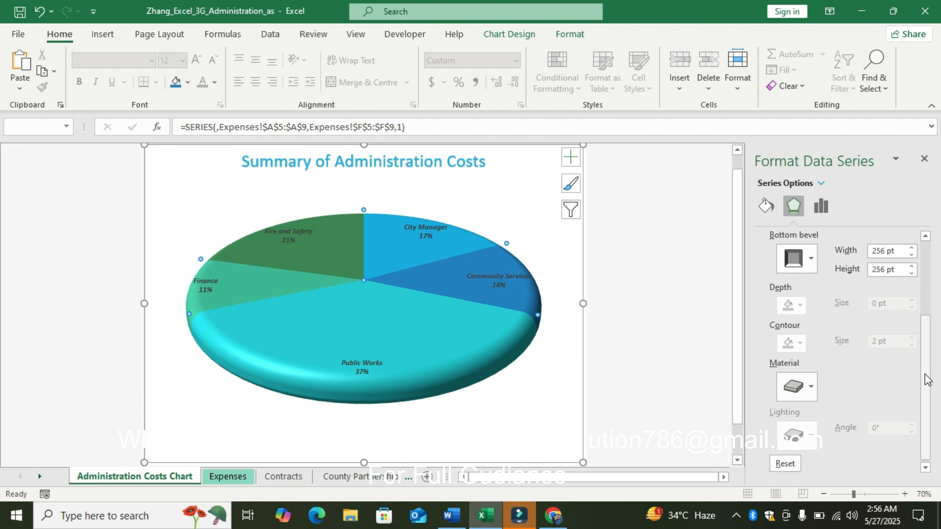
left_click(807, 386)
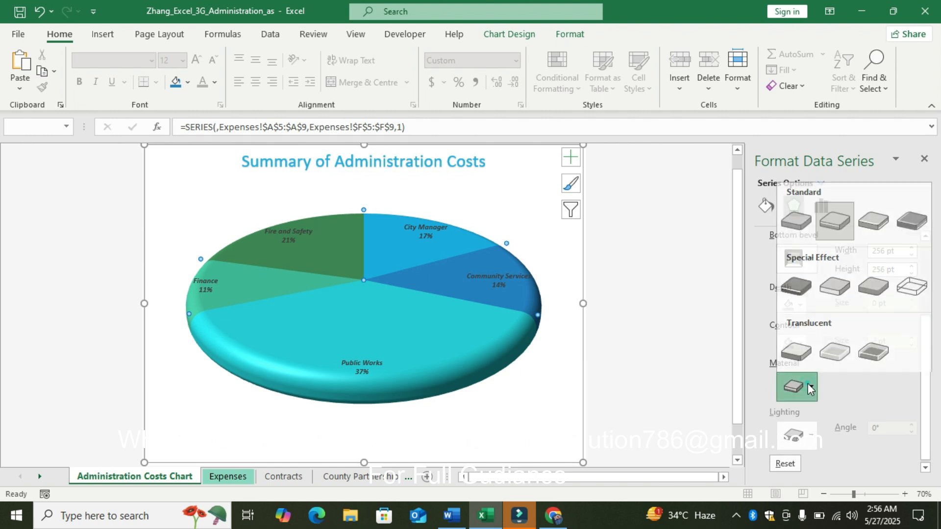
left_click(903, 219)
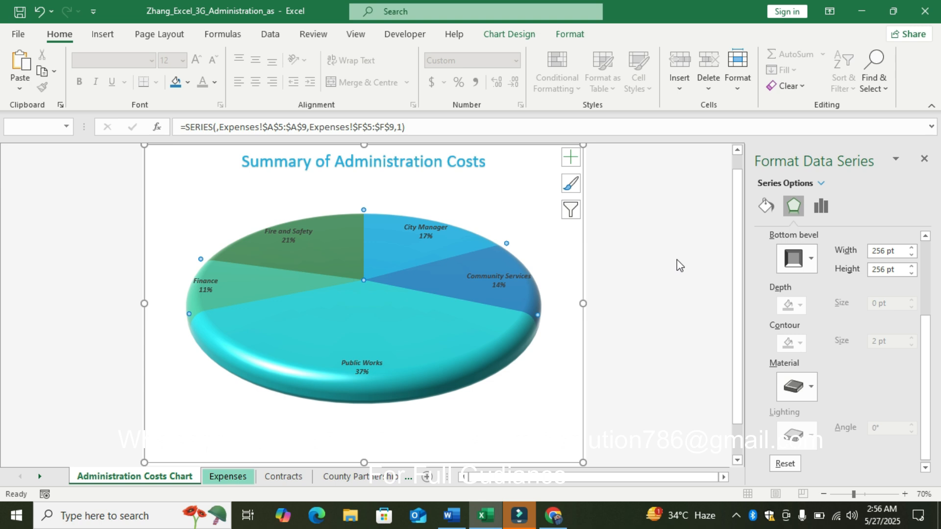
left_click(676, 259)
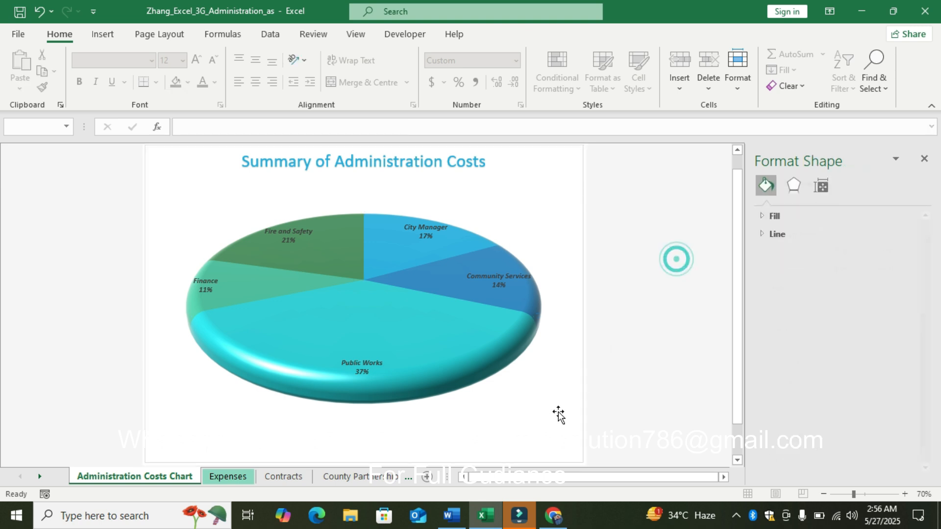
Switch to Word, highlight the step 8 slice angle and explosion instruction in yellow, and return to the Excel chart sheet.
left_click(452, 515)
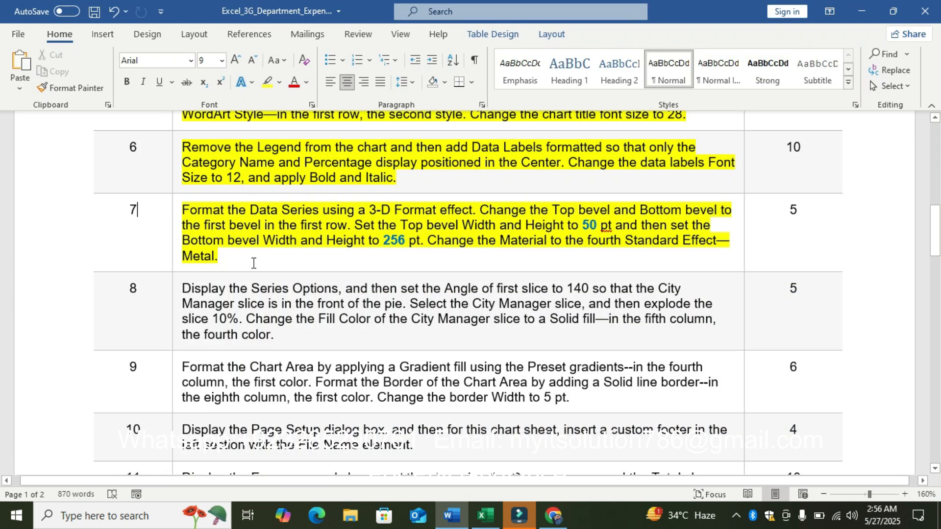
left_click(174, 303)
left_click(229, 277)
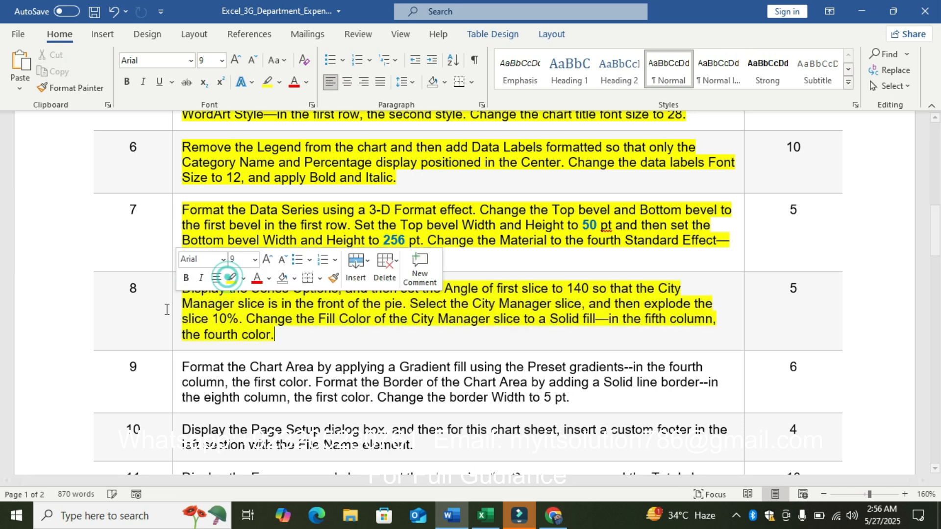
left_click(146, 315)
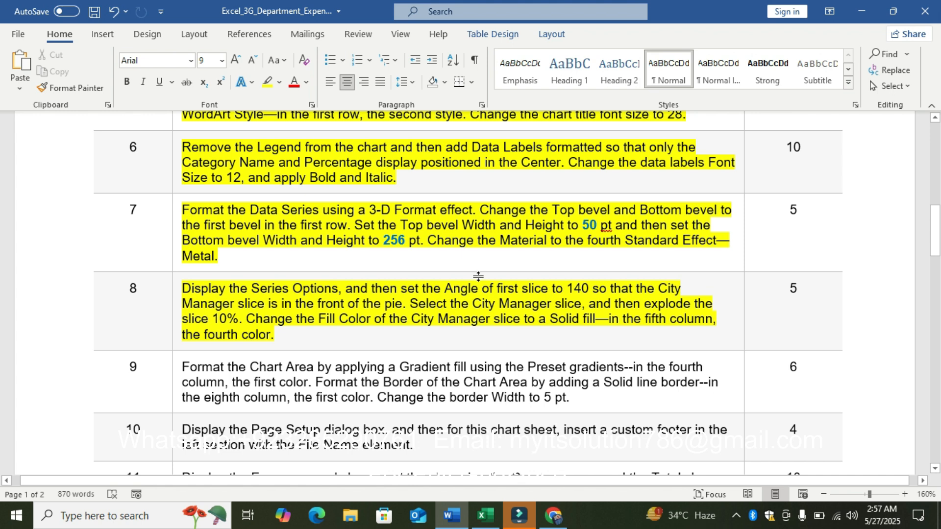
left_click(475, 518)
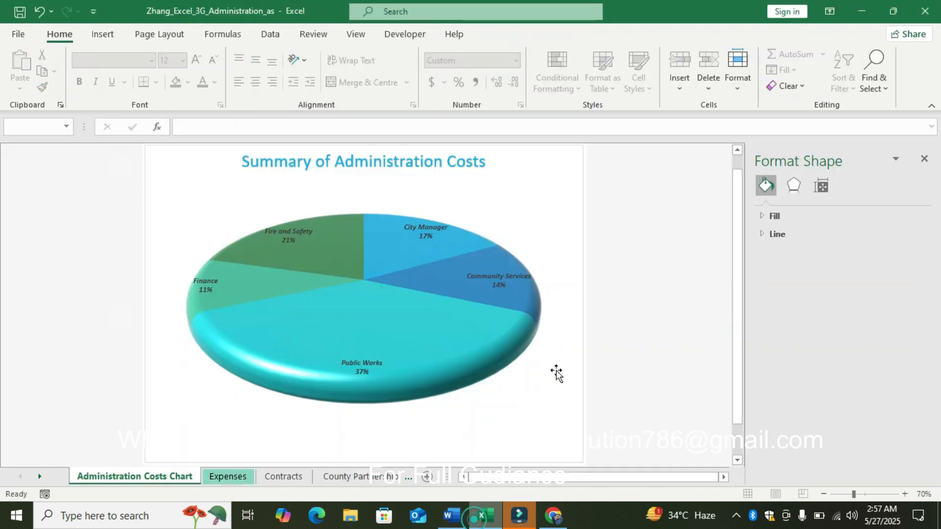
left_click(793, 185)
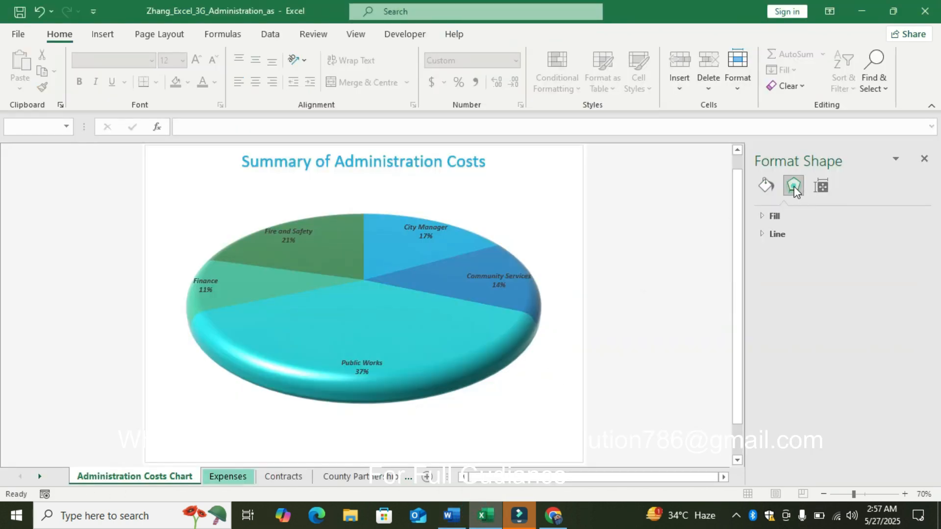
left_click_drag(924, 296, 925, 415)
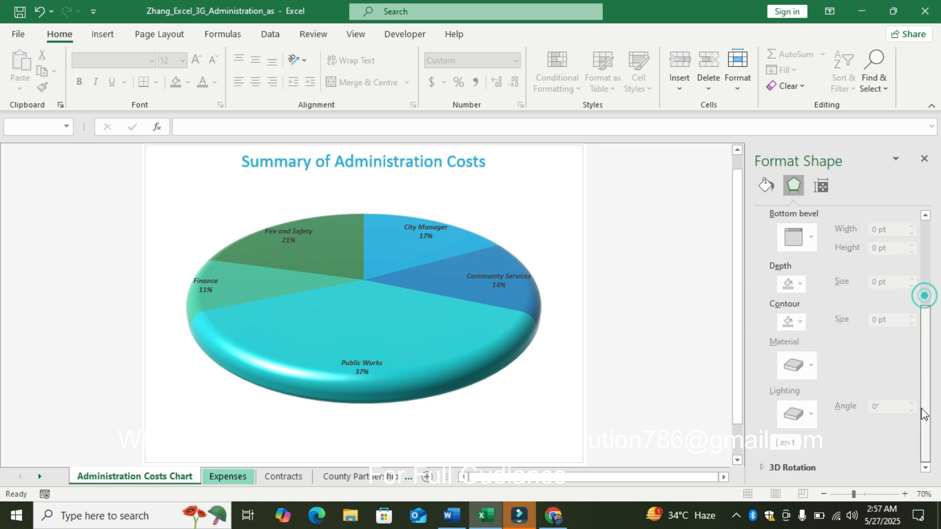
left_click(787, 468)
left_click_drag(924, 365, 932, 460)
left_click_drag(930, 429, 931, 389)
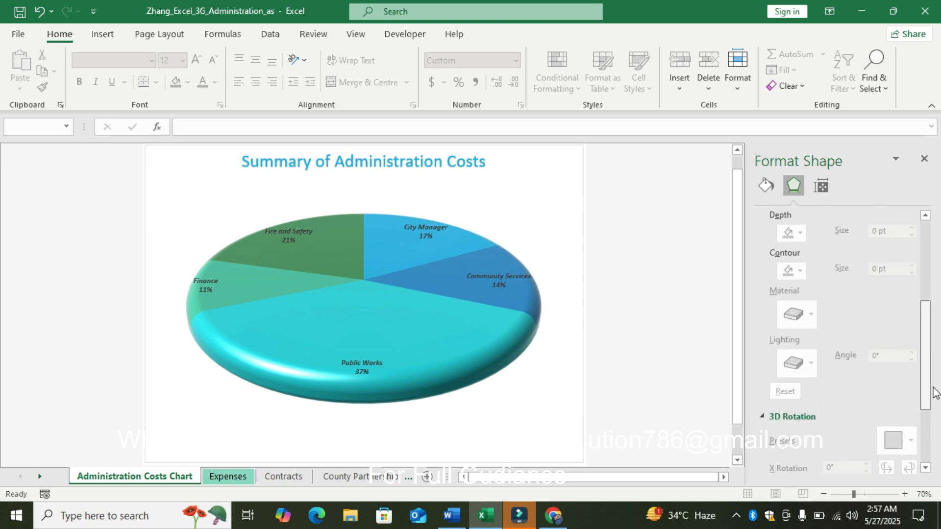
Set the angle of first slice of the pie's data series to 140°.
left_click(416, 300)
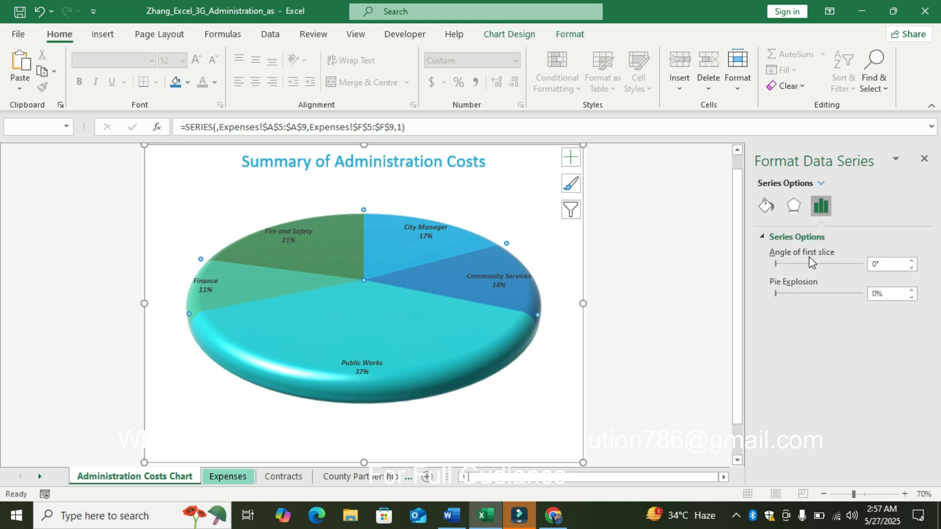
left_click(895, 268)
key("BackSpace")
key("BackSpace")
type("140")
key("Return")
Explode only the City Manager slice by 10% and deselect the chart.
left_click(344, 348)
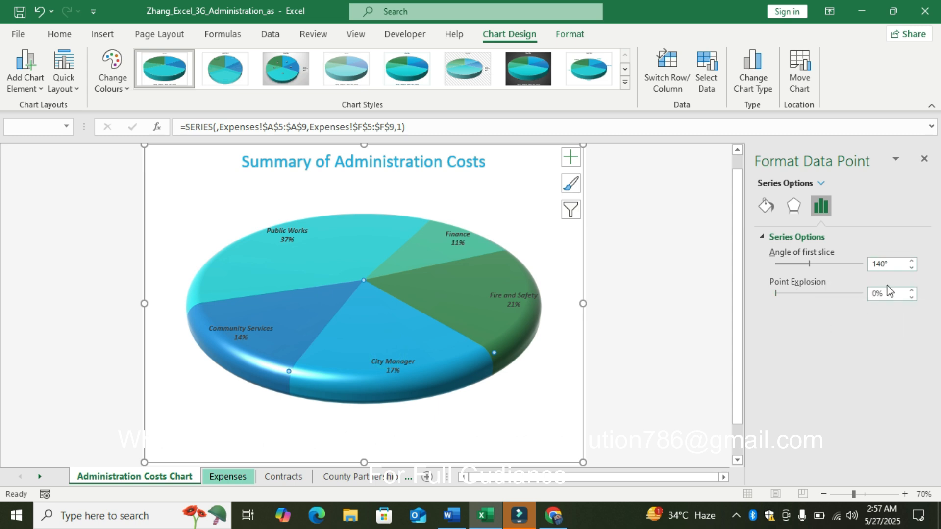
left_click(912, 290)
left_click(912, 291)
left_click(912, 291)
left_click(913, 290)
left_click(912, 290)
left_click(913, 290)
left_click(913, 290)
left_click(913, 290)
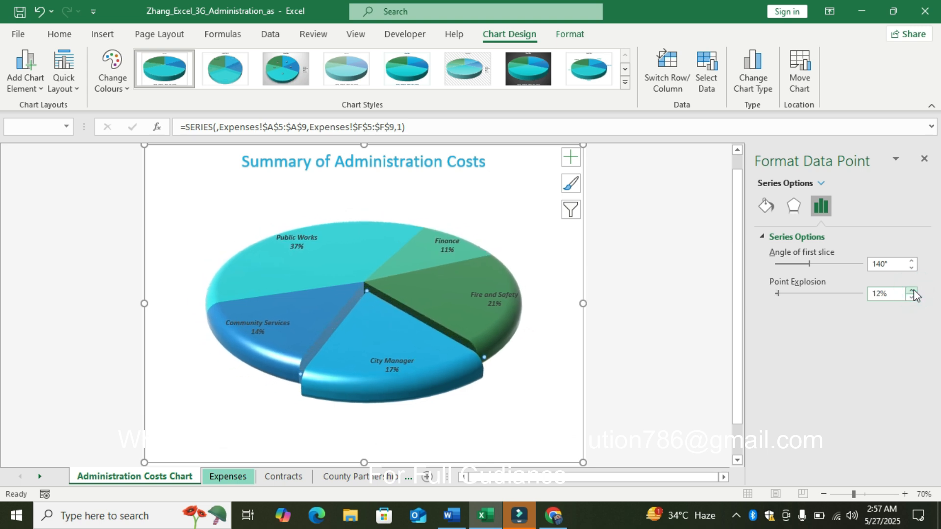
left_click(911, 297)
left_click(912, 297)
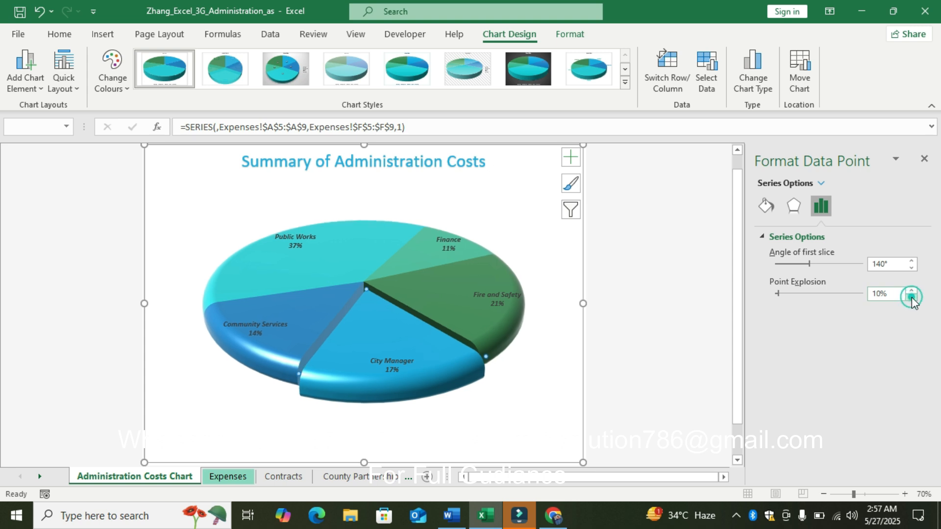
left_click(661, 289)
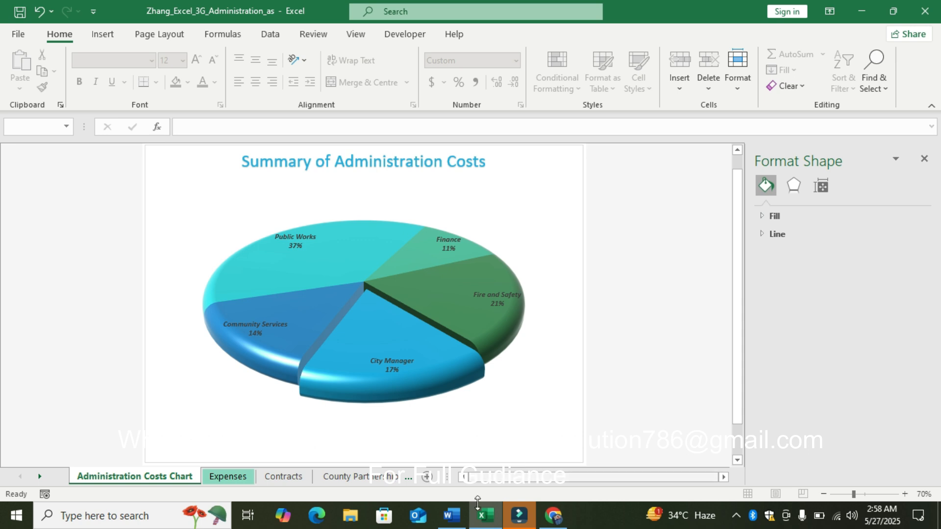
Check the step 8 fill instruction in Word and change the City Manager slice in Excel to a solid fill.
left_click(451, 515)
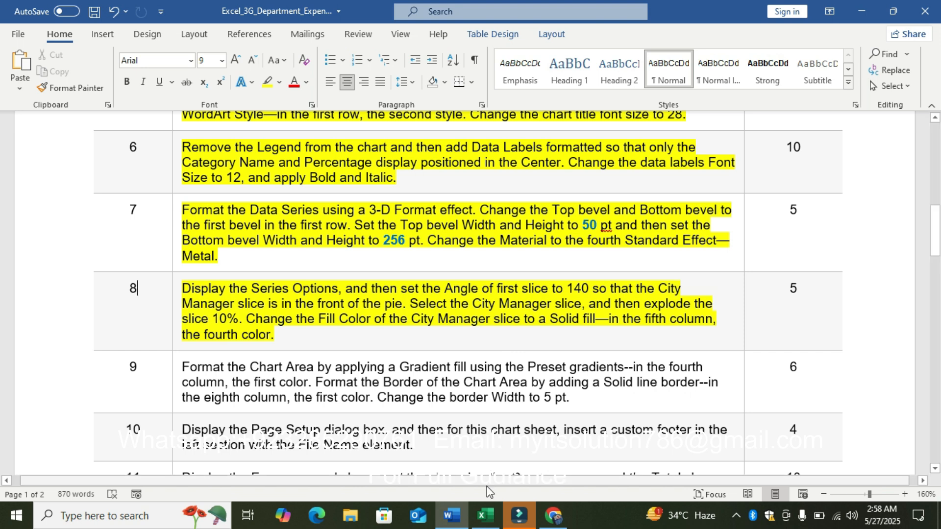
left_click(485, 514)
left_click(365, 329)
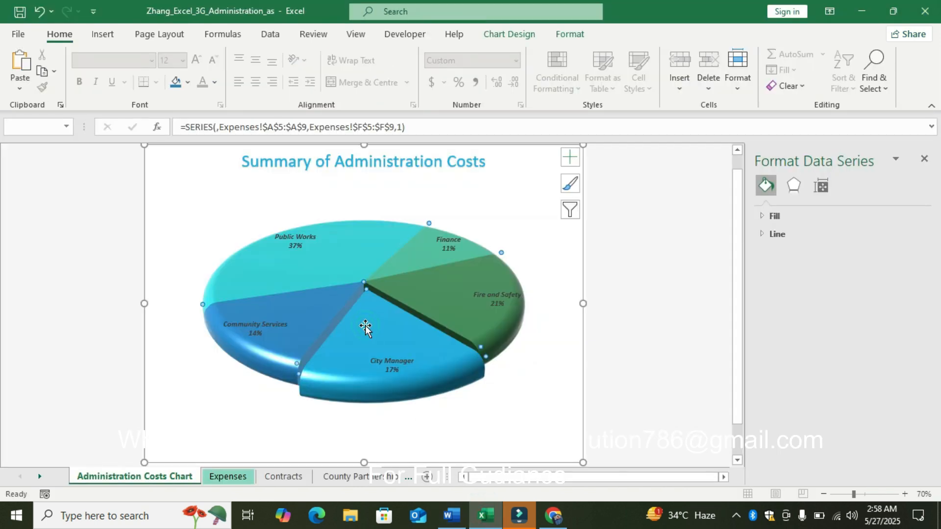
left_click(365, 329)
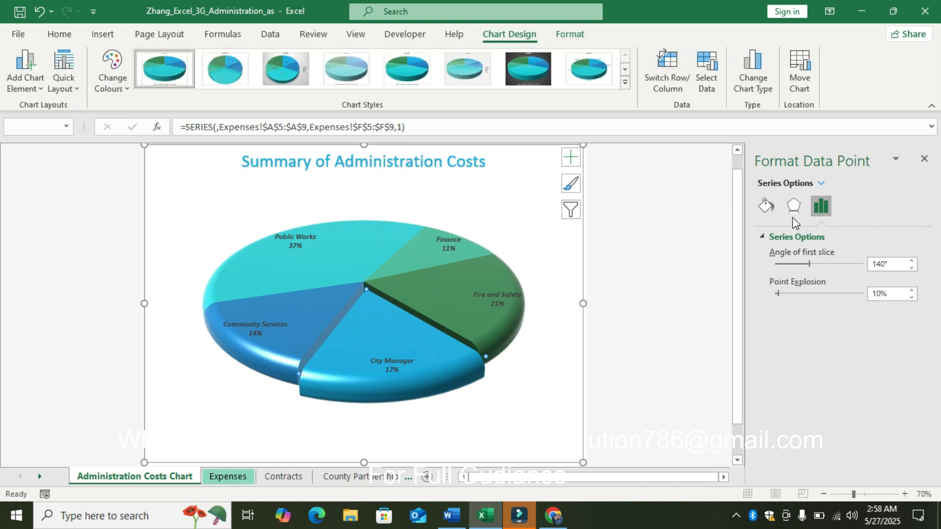
left_click(763, 205)
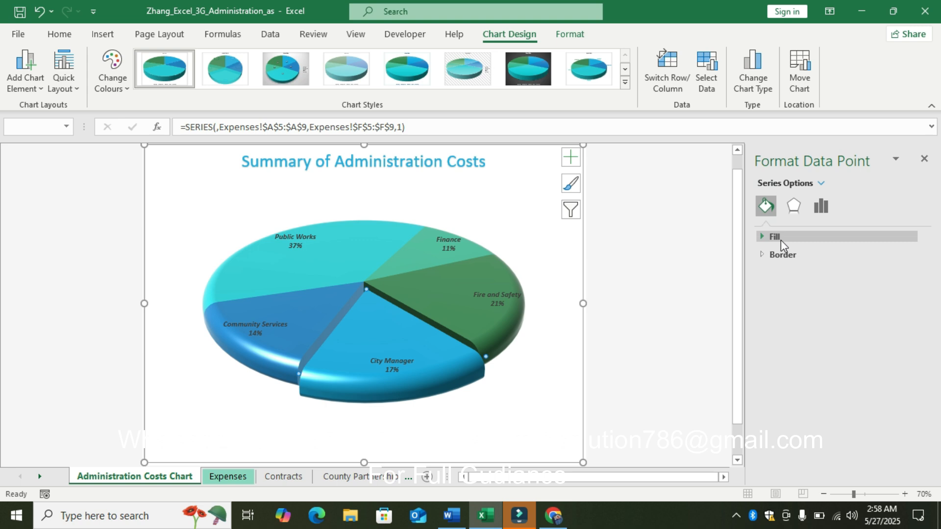
left_click(781, 240)
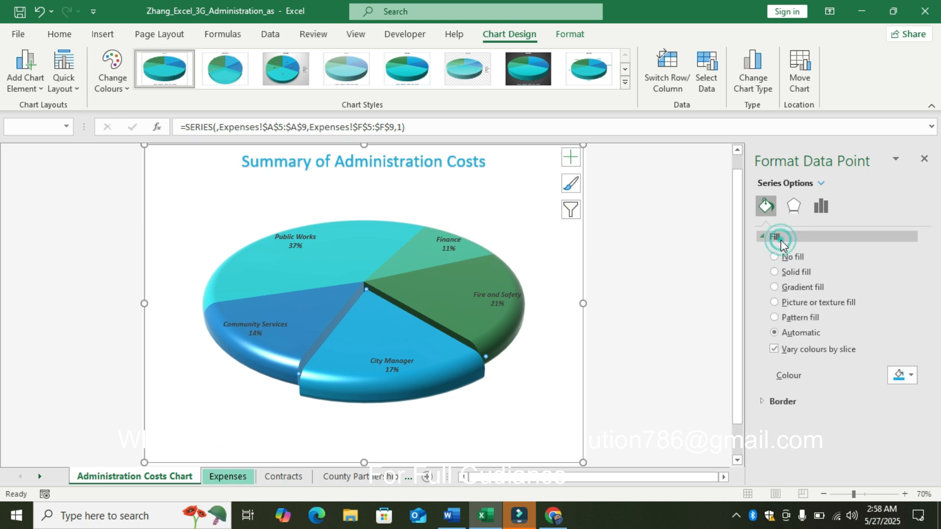
left_click(464, 517)
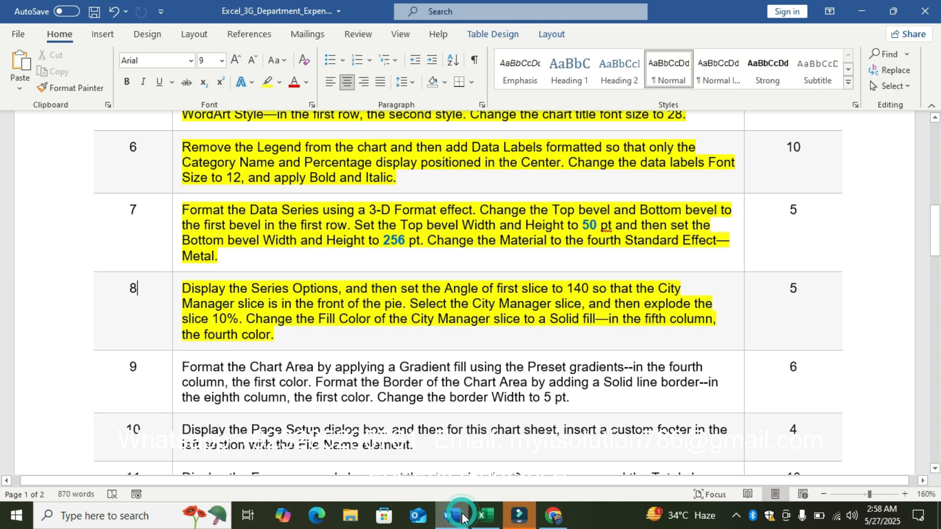
left_click(487, 516)
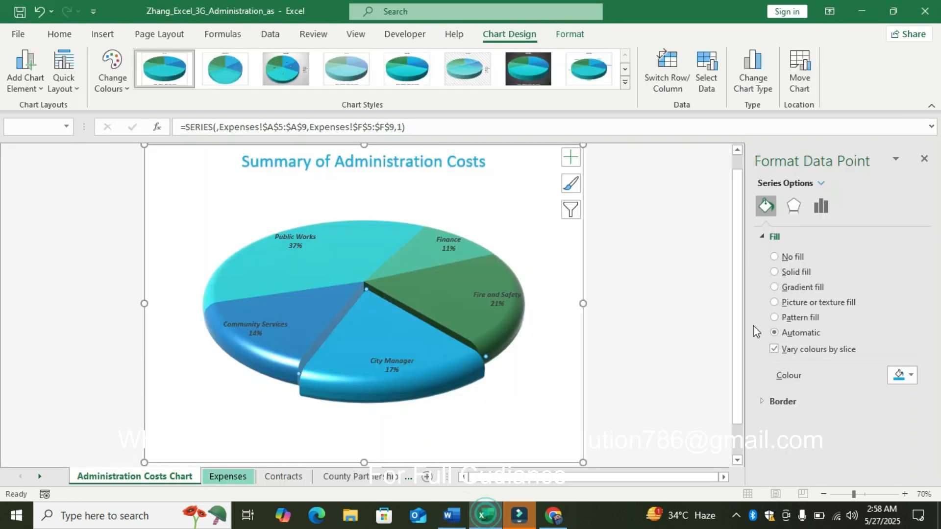
left_click(778, 273)
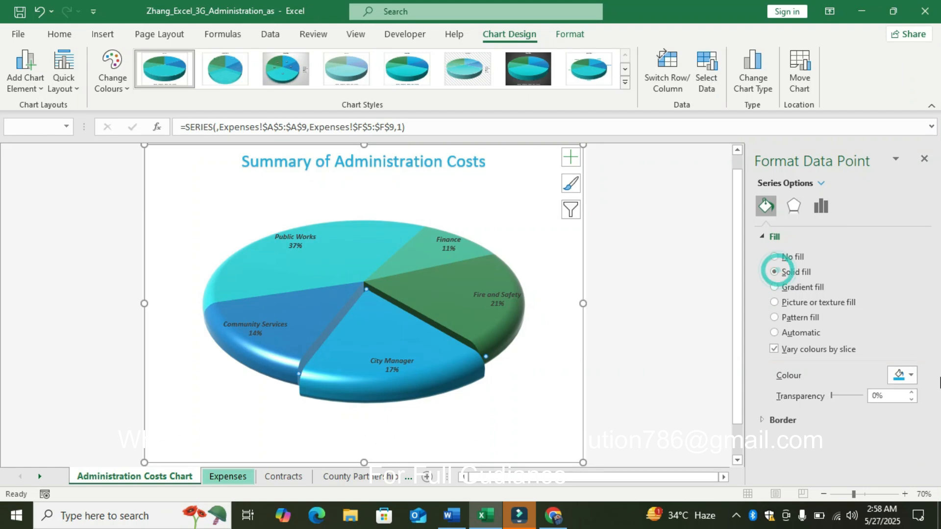
Recheck the colour in Word, apply the fourth colour of the fifth theme column to the City Manager slice, and deselect the chart.
left_click(911, 376)
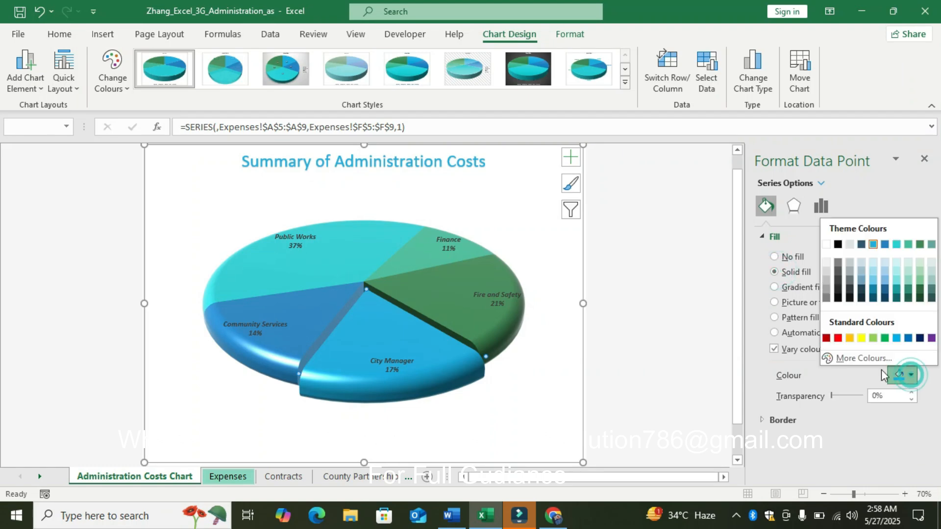
left_click(447, 517)
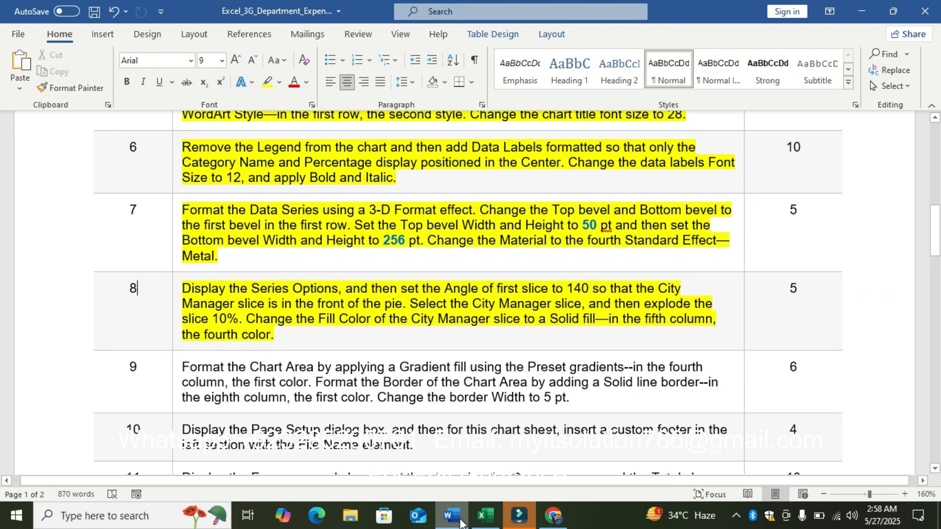
left_click(484, 516)
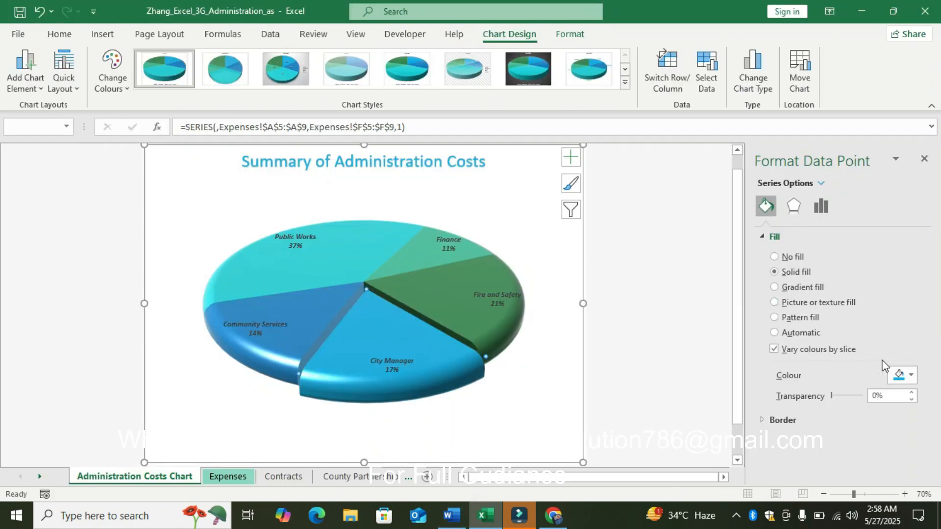
left_click(916, 381)
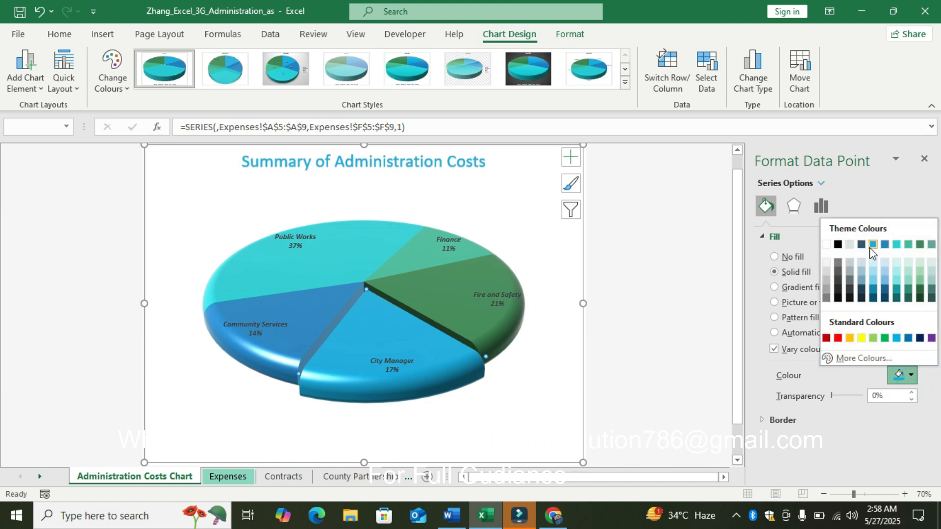
left_click(874, 282)
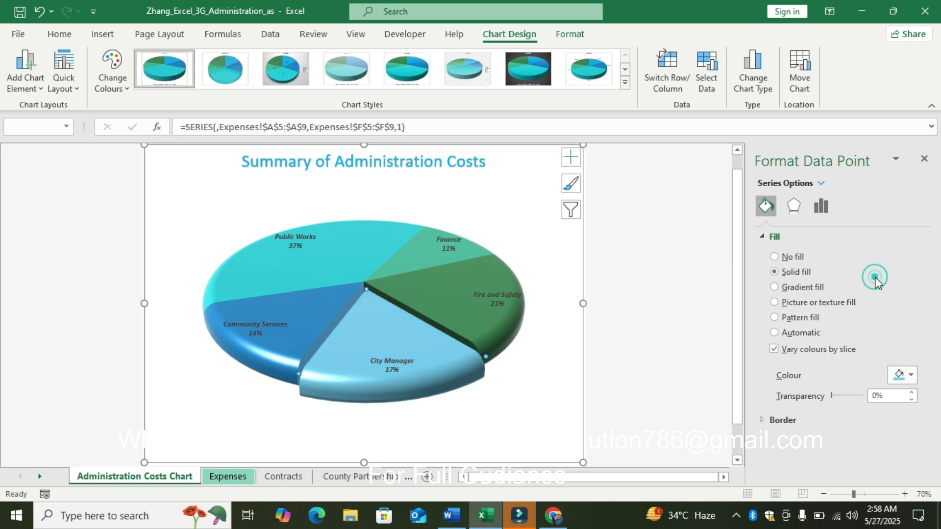
left_click(689, 291)
Switch to Word and highlight the step 9 chart area gradient and border instruction in yellow.
left_click(452, 517)
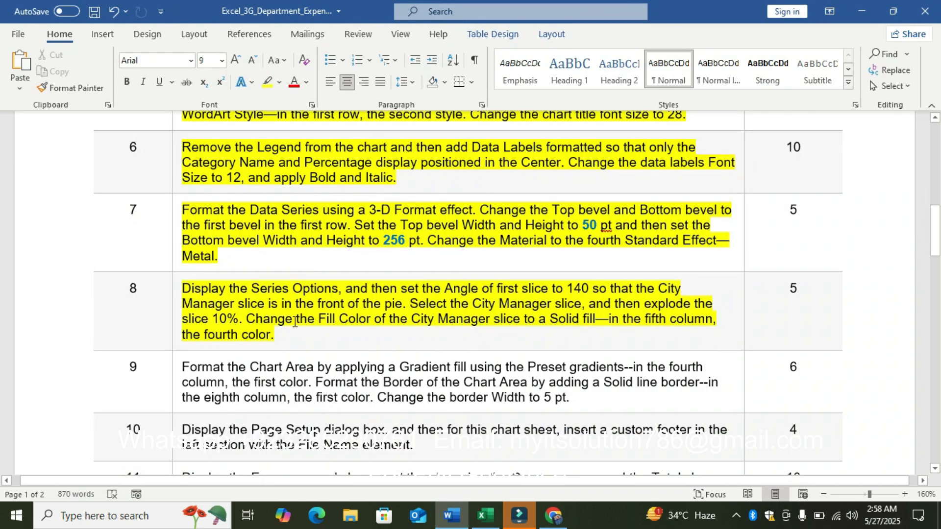
left_click_drag(933, 227, 934, 256)
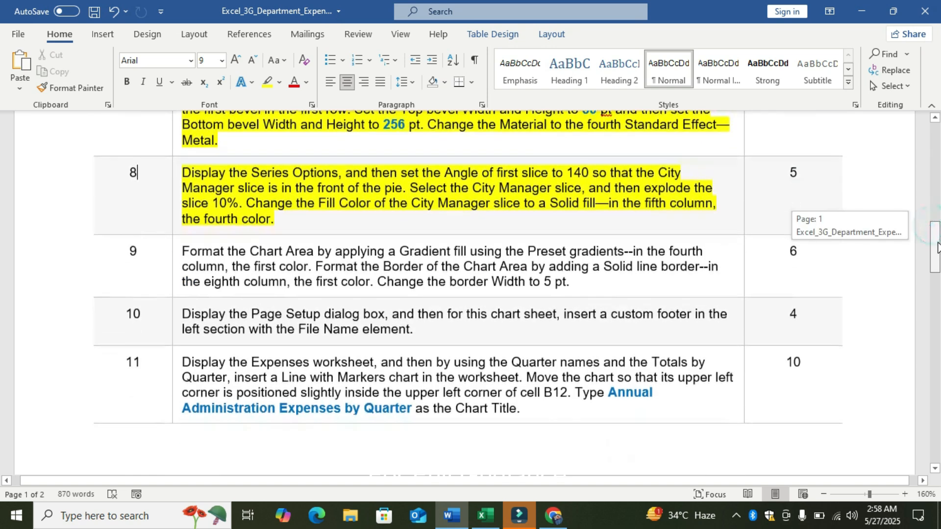
left_click(174, 262)
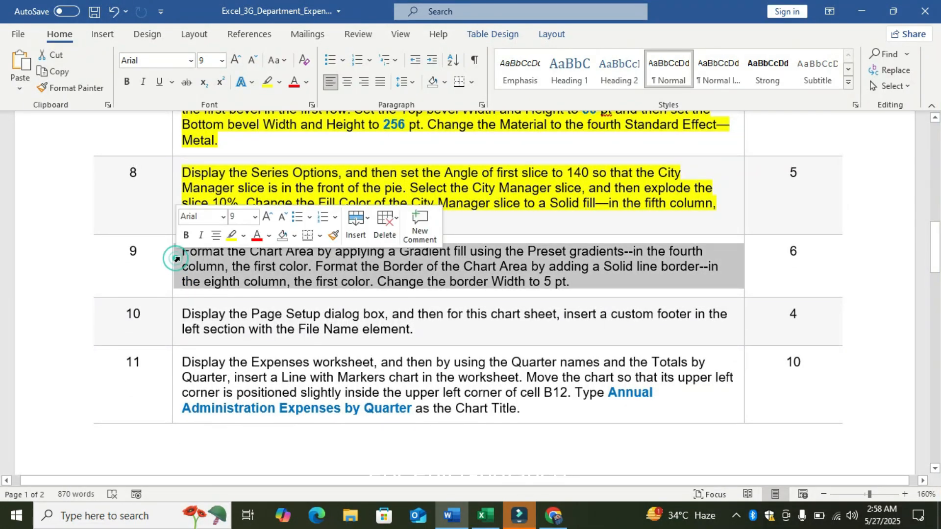
left_click(229, 236)
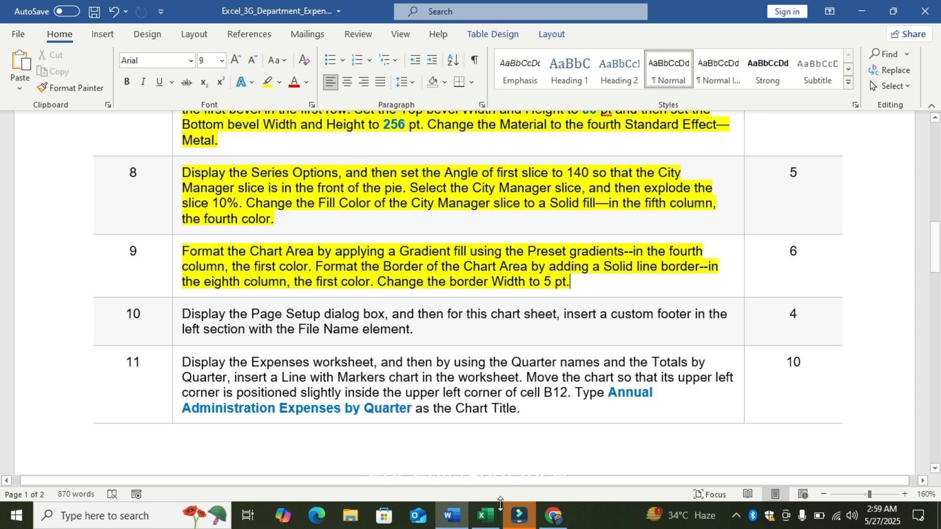
Switch to Excel, open the chart area's formatting, recheck step 9 in Word, and apply a gradient fill to the chart area.
left_click(485, 517)
right_click(533, 189)
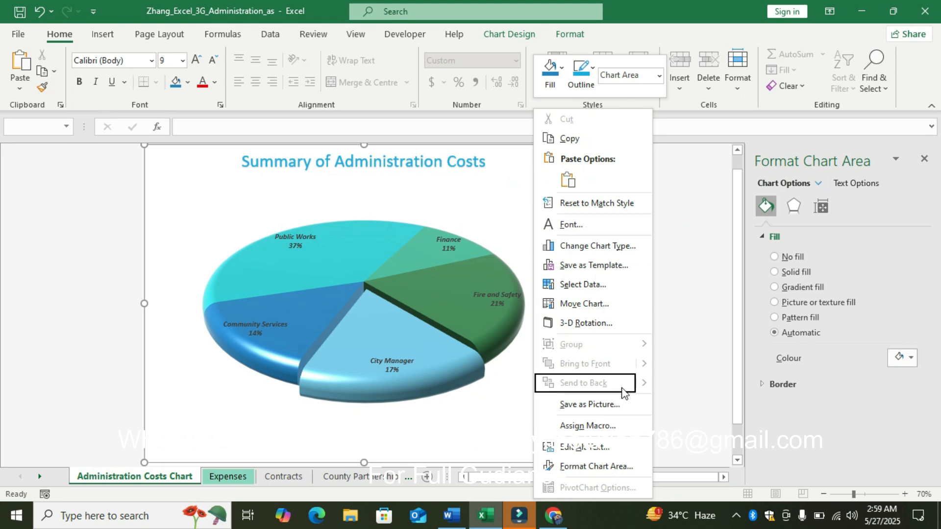
left_click(612, 471)
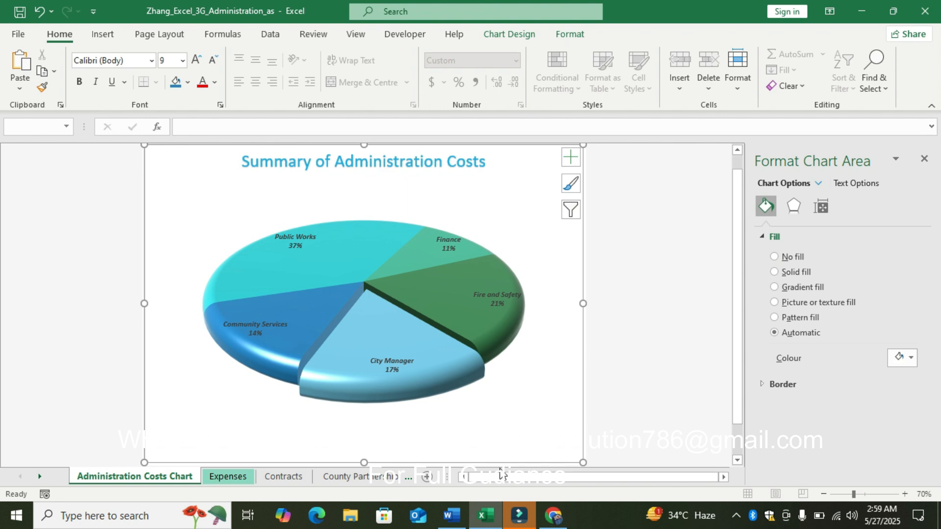
left_click(448, 517)
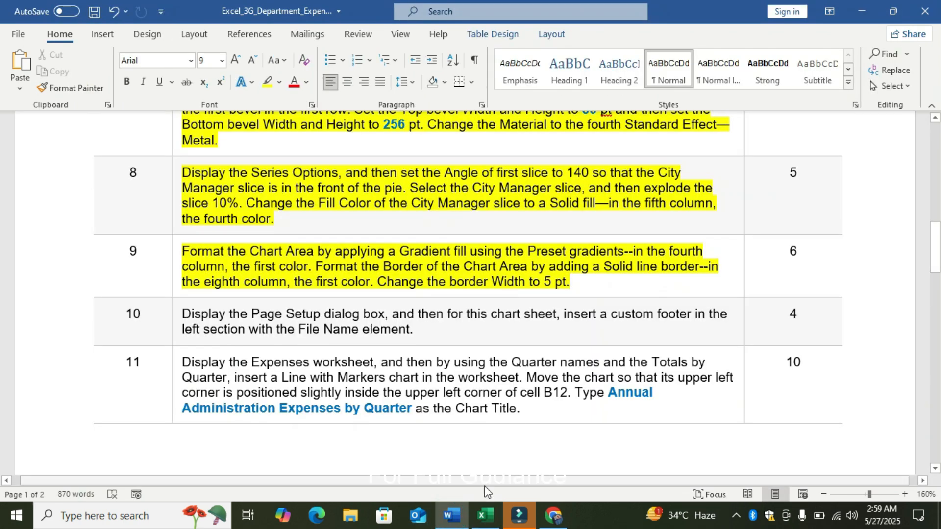
left_click(486, 515)
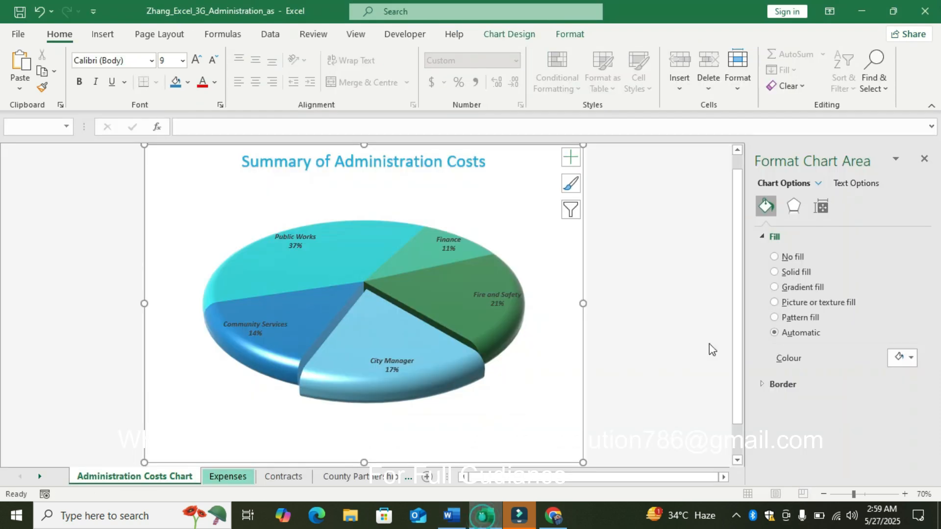
left_click(782, 287)
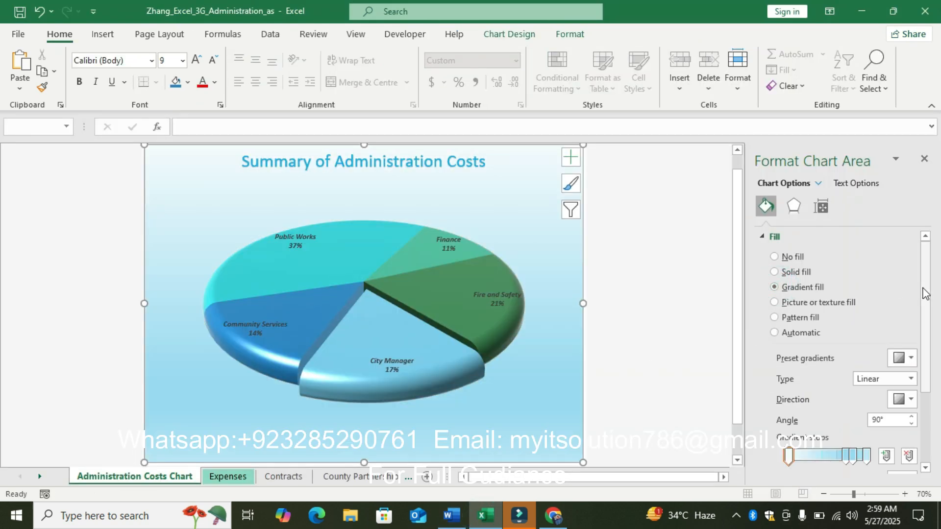
Recheck step 9 in Word and apply the first preset gradient of the fourth column to the chart area in Excel.
scroll(925, 293, "down", 2)
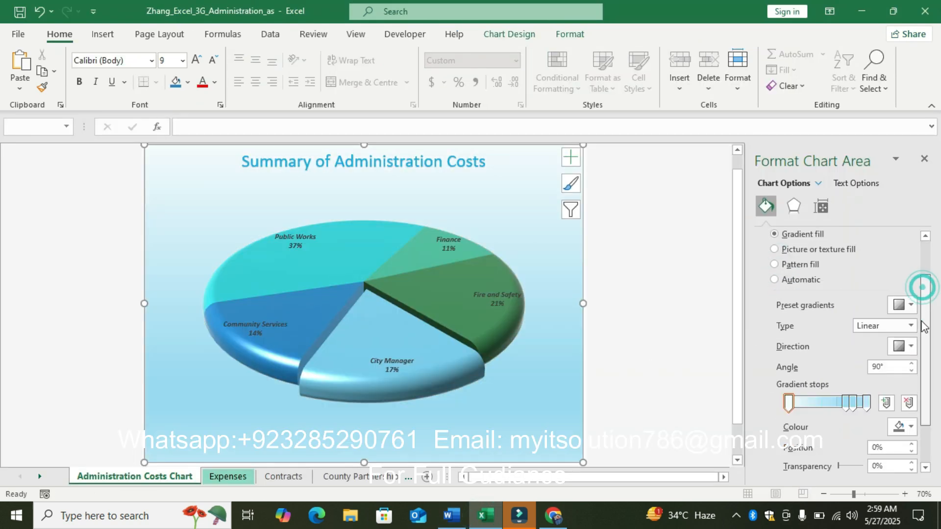
left_click(903, 304)
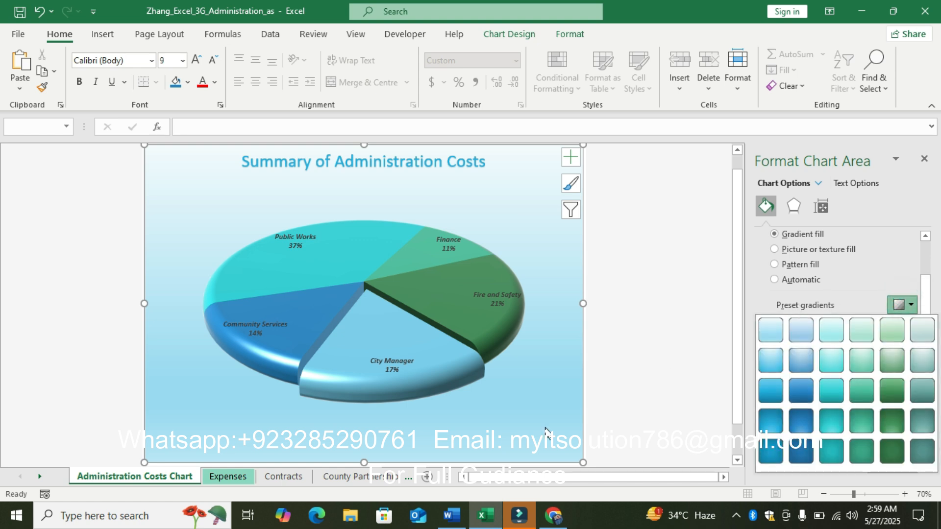
left_click(454, 520)
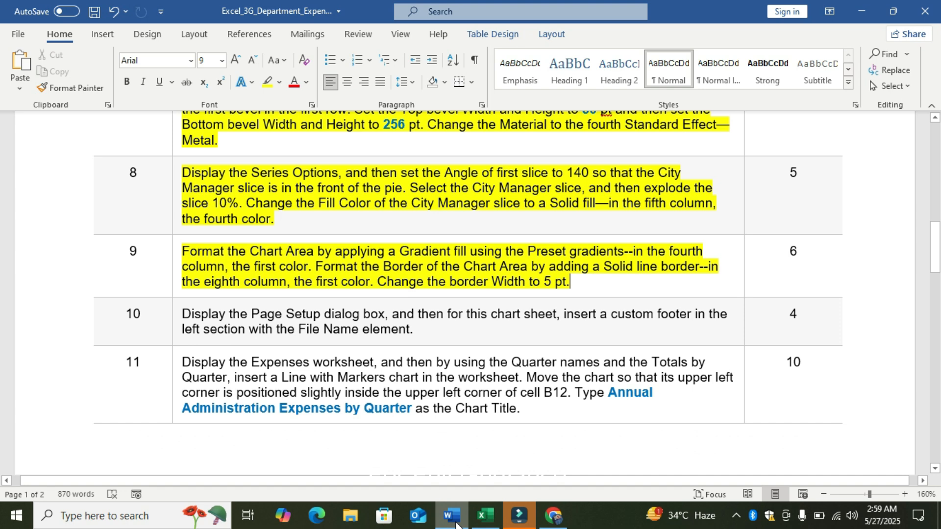
left_click(484, 516)
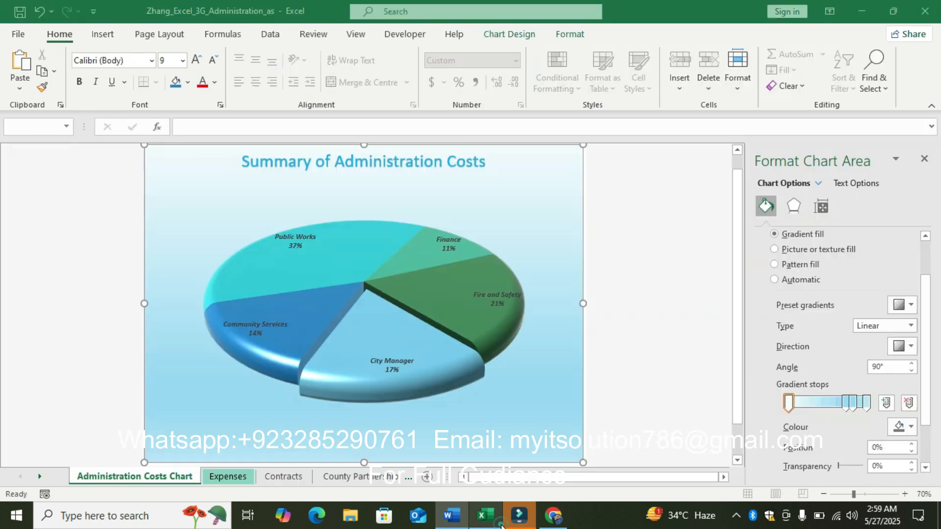
left_click(901, 304)
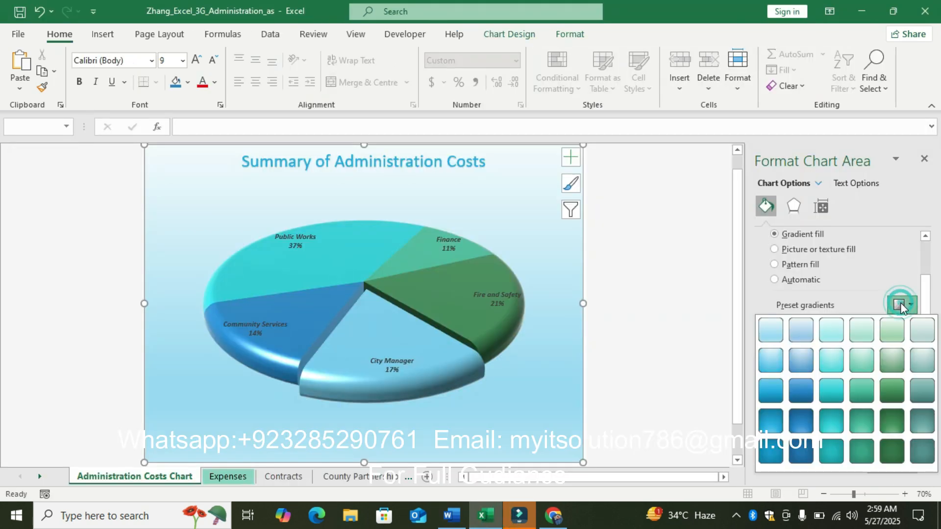
left_click(864, 333)
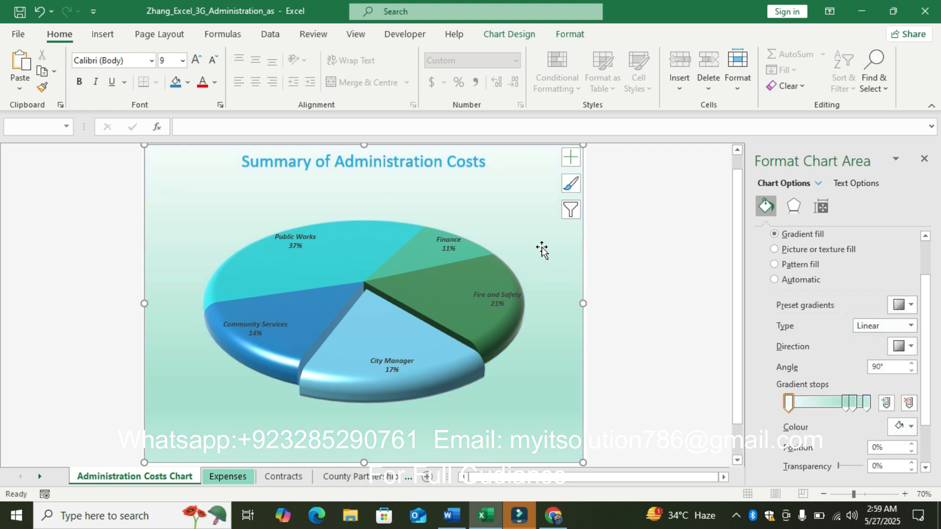
Review the step 9 border instruction in Word and give the chart area in Excel a solid line border.
left_click(451, 515)
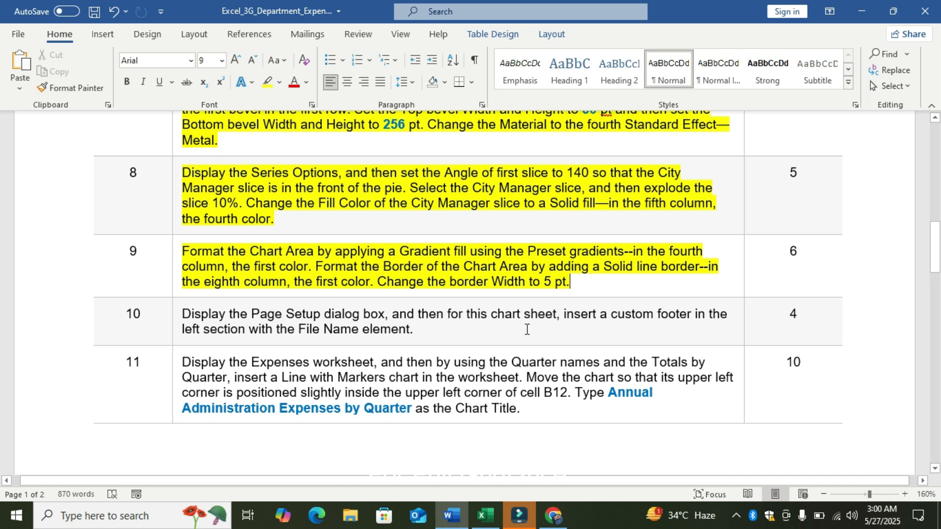
left_click(485, 516)
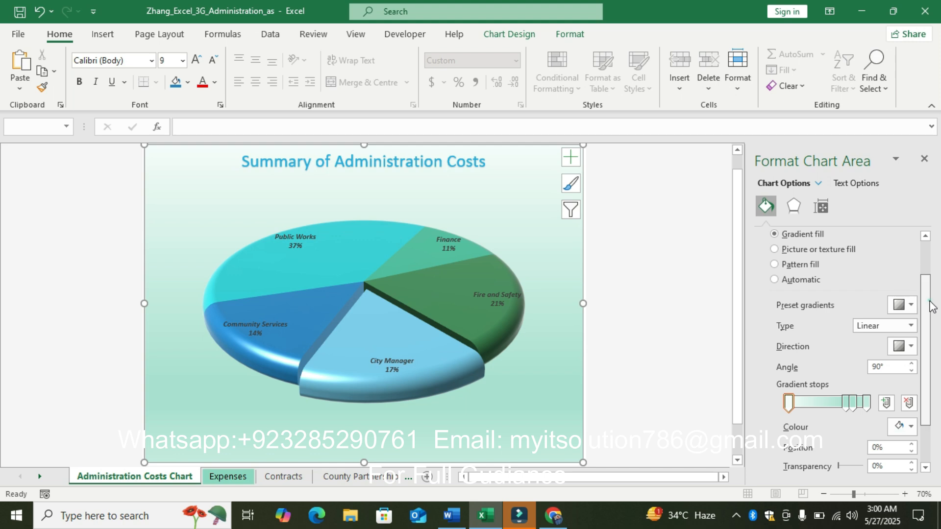
scroll(931, 307, "down", 3)
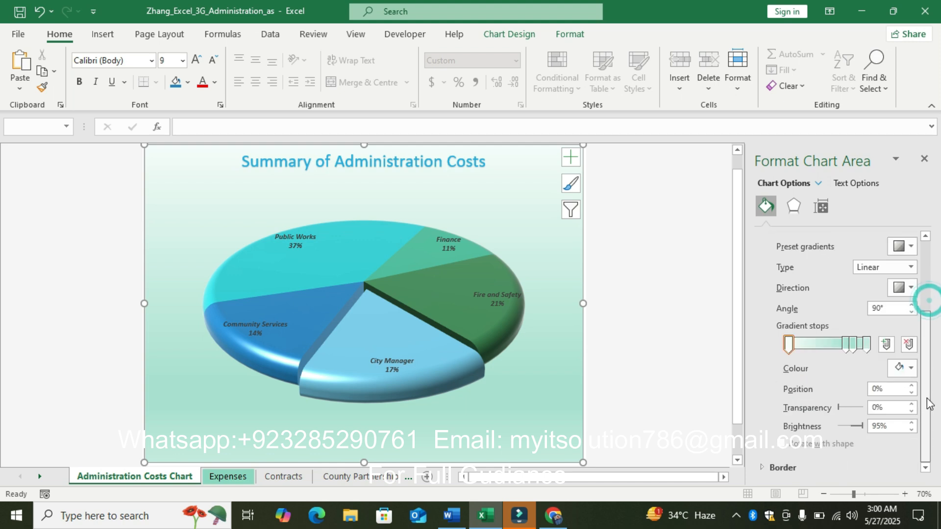
left_click(796, 467)
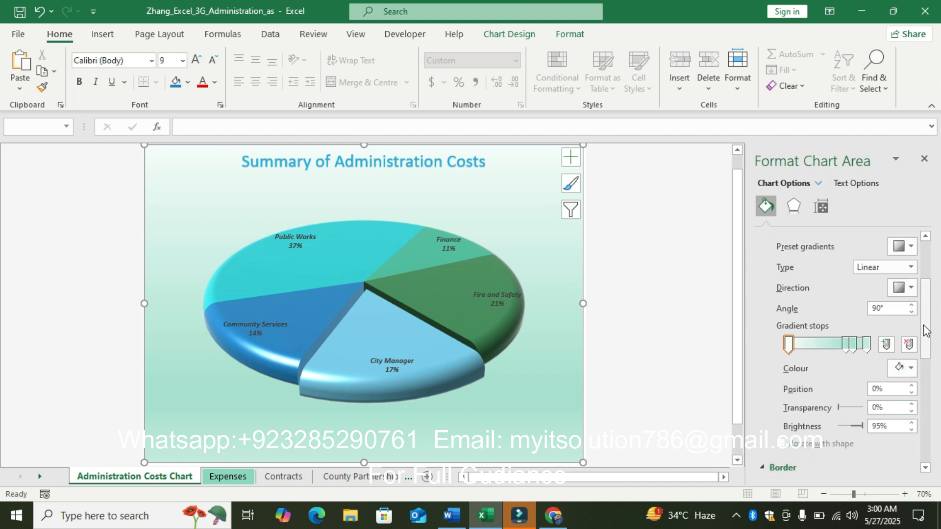
scroll(926, 333, "down", 7)
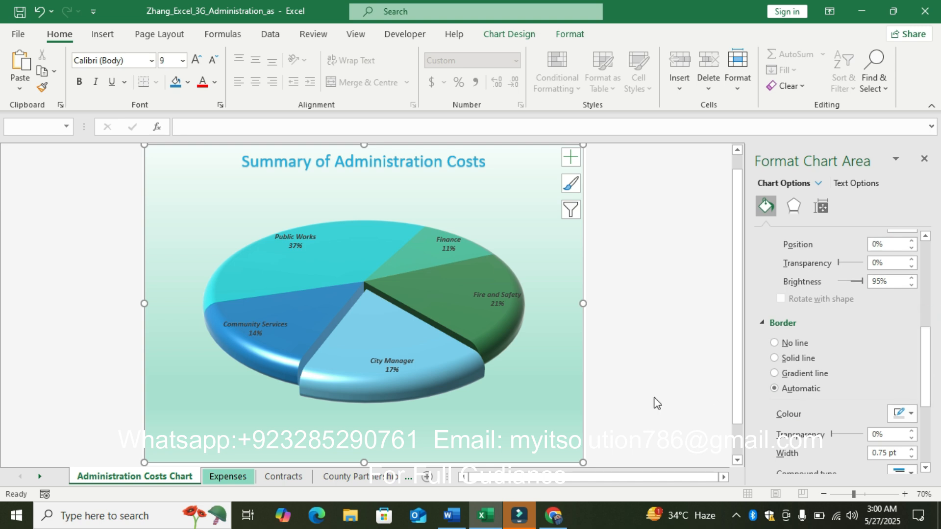
left_click(451, 516)
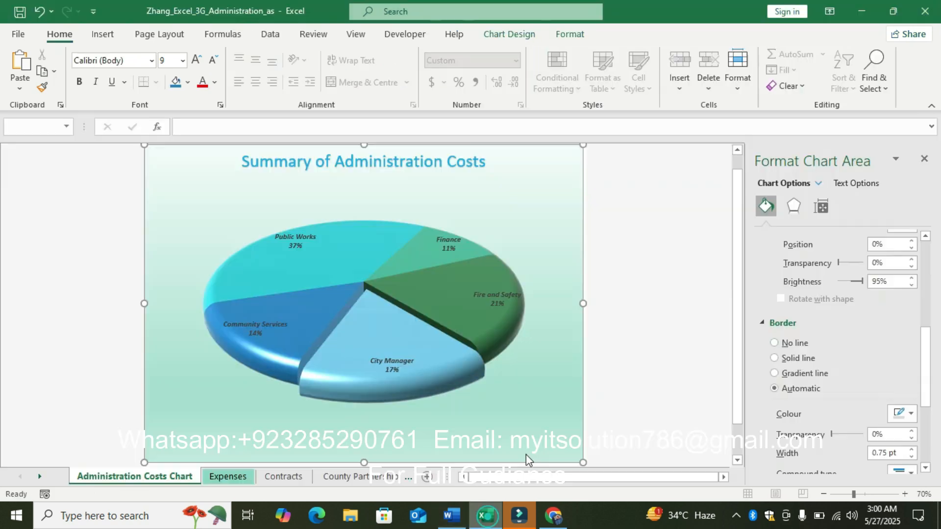
left_click(485, 516)
left_click(774, 358)
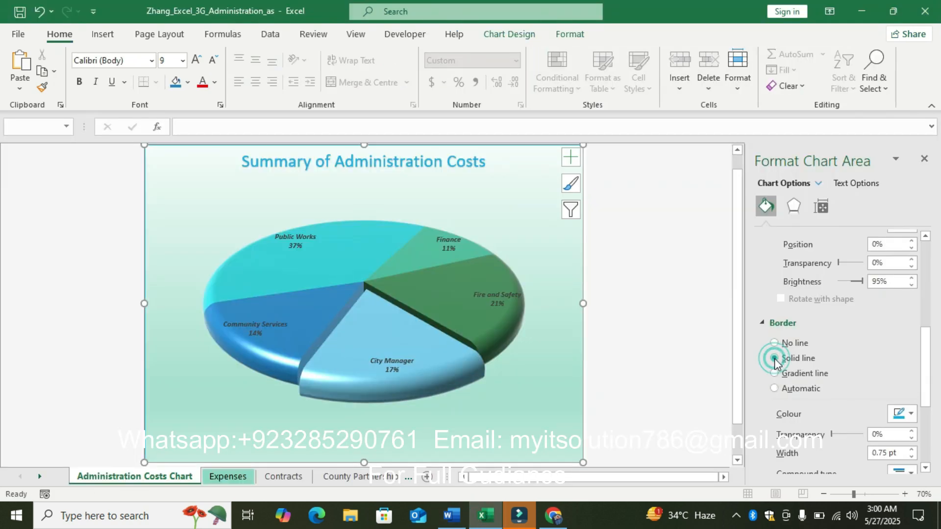
Recheck the border colour in Word and apply the first colour of the eighth theme column to the chart area border.
left_click(905, 414)
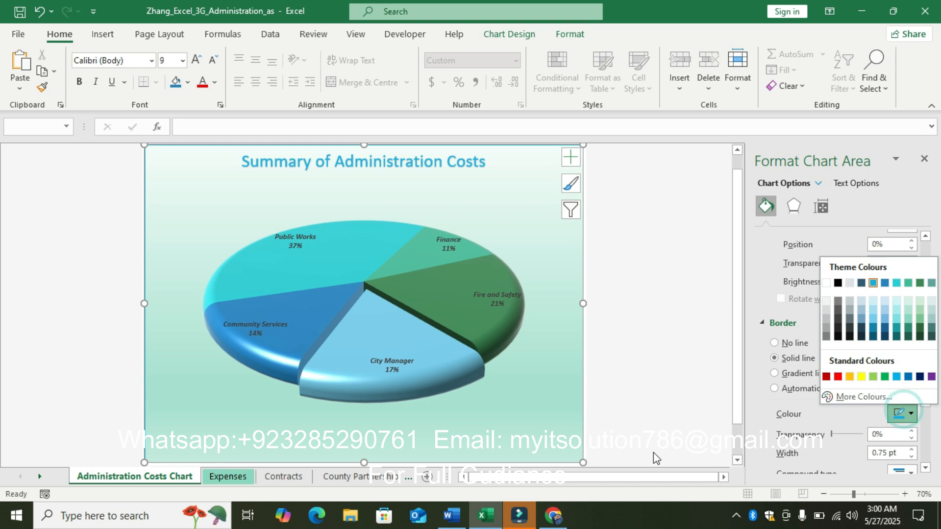
left_click(452, 514)
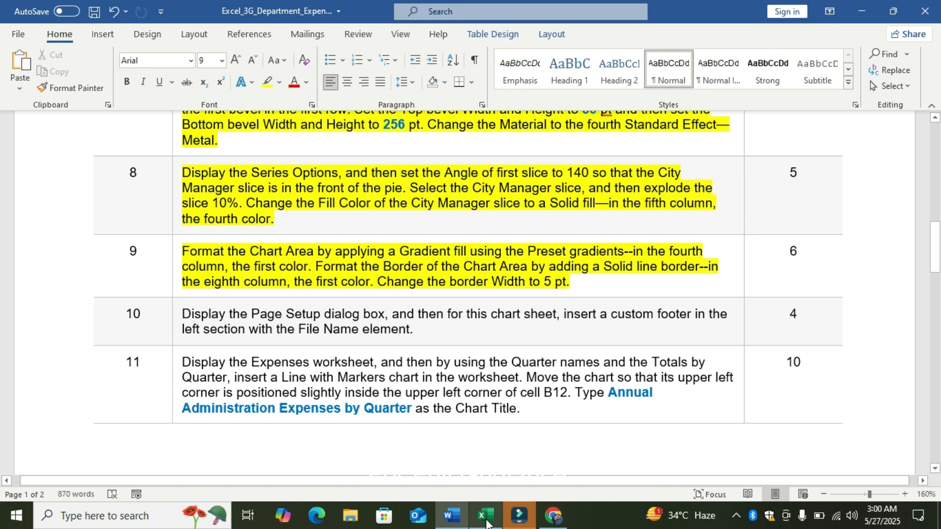
left_click(485, 514)
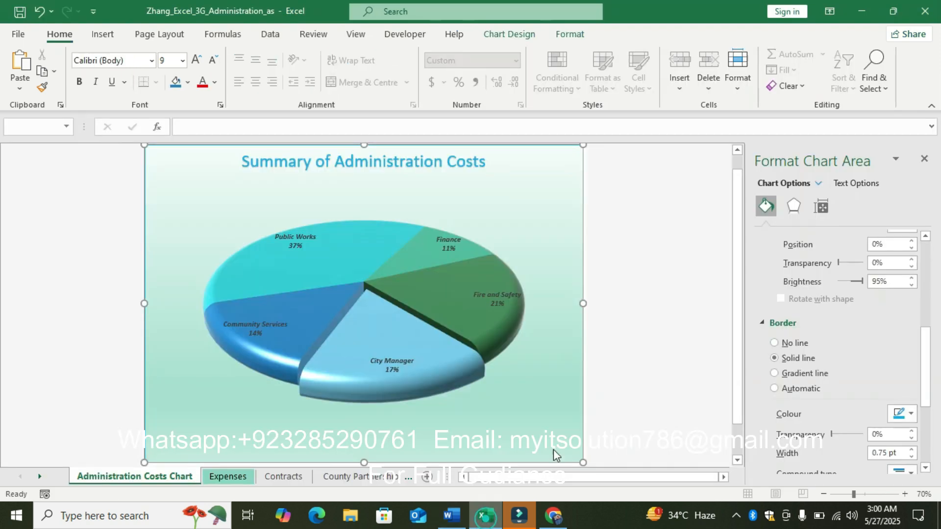
left_click(911, 414)
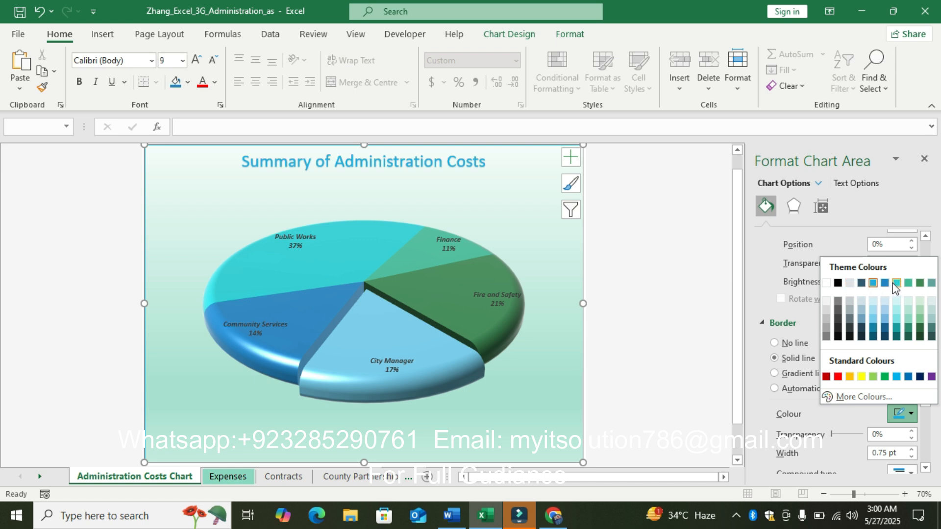
left_click(909, 283)
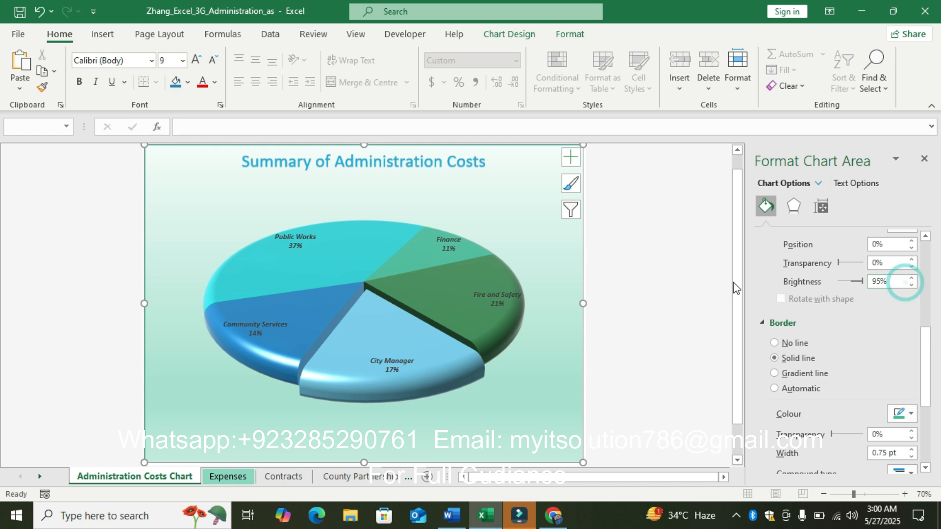
Check the border width in Word, set the chart area border width to 5 pt in Excel, and deselect the chart.
left_click(451, 515)
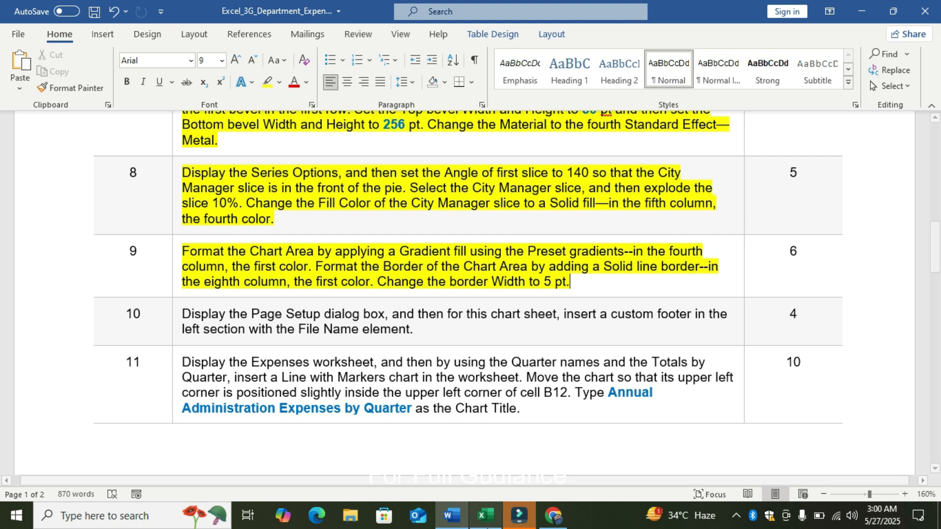
left_click(485, 516)
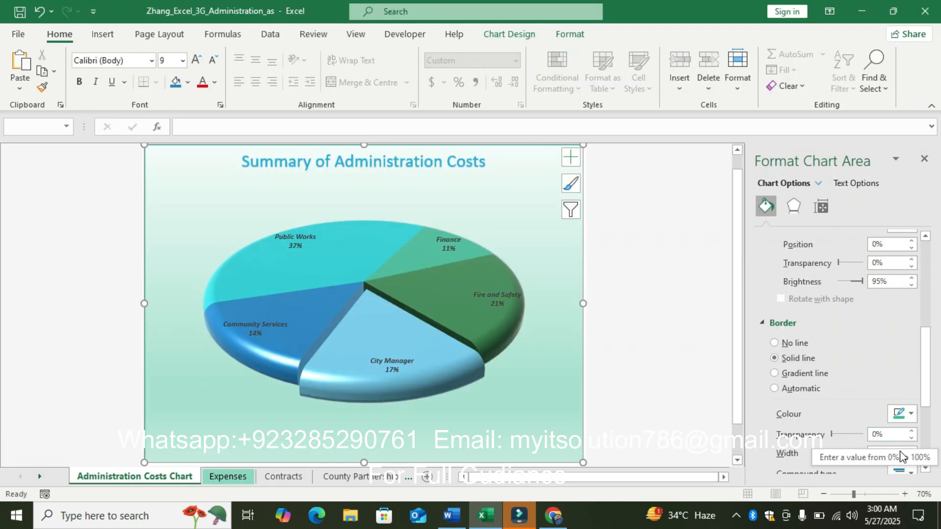
left_click(902, 452)
key("BackSpace")
key("BackSpace")
key("BackSpace")
key("BackSpace")
key("BackSpace")
key("BackSpace")
key("BackSpace")
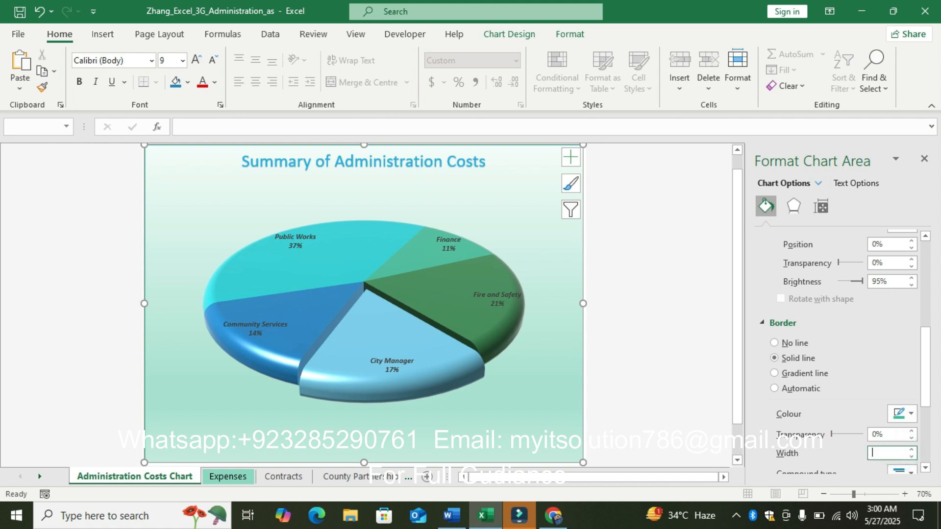
key("Return")
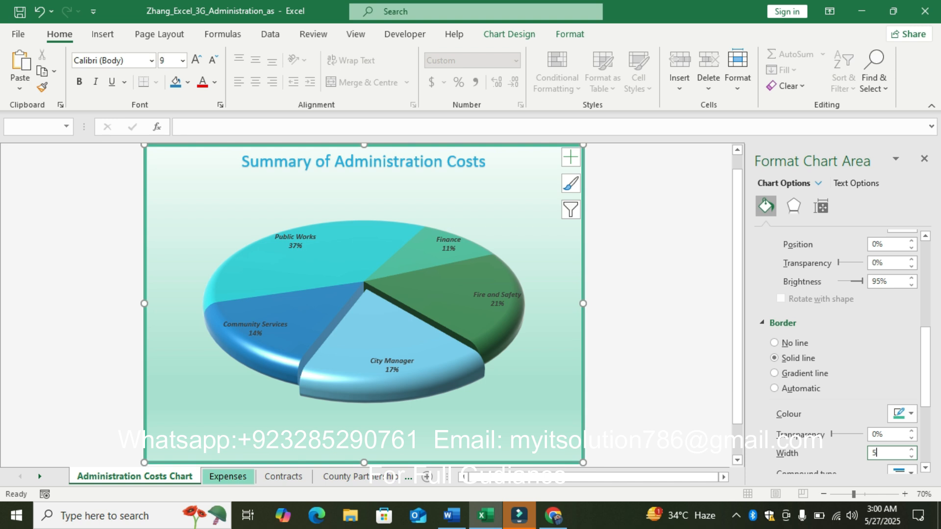
left_click(685, 325)
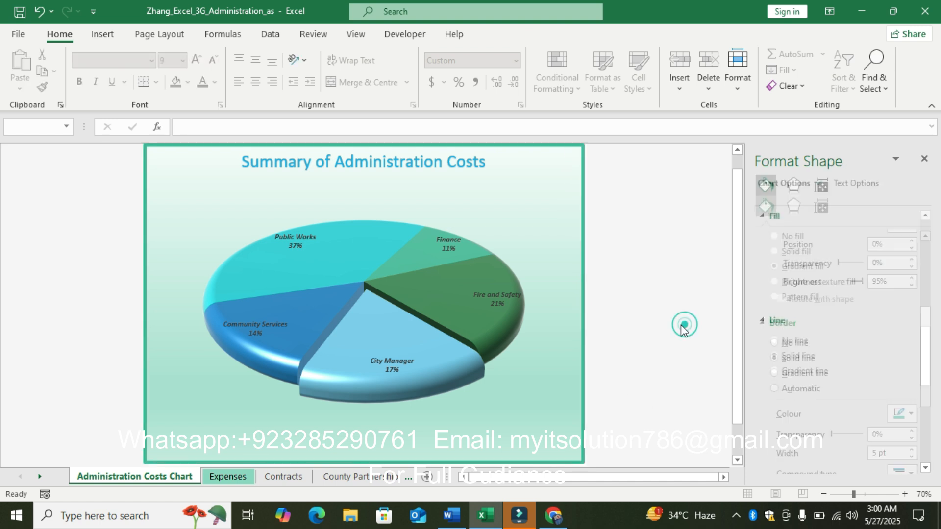
Switch to Word and highlight the step 10 custom footer instruction in yellow.
left_click(451, 516)
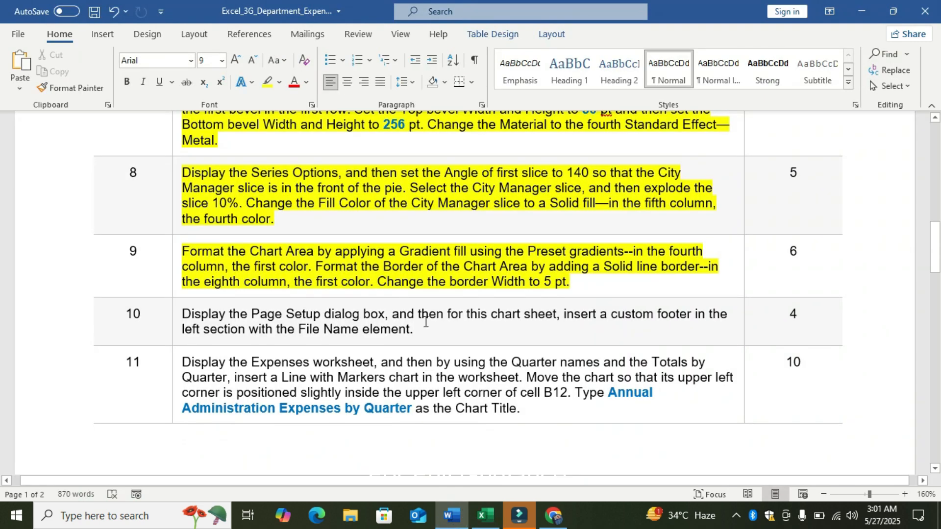
left_click(171, 319)
left_click(228, 293)
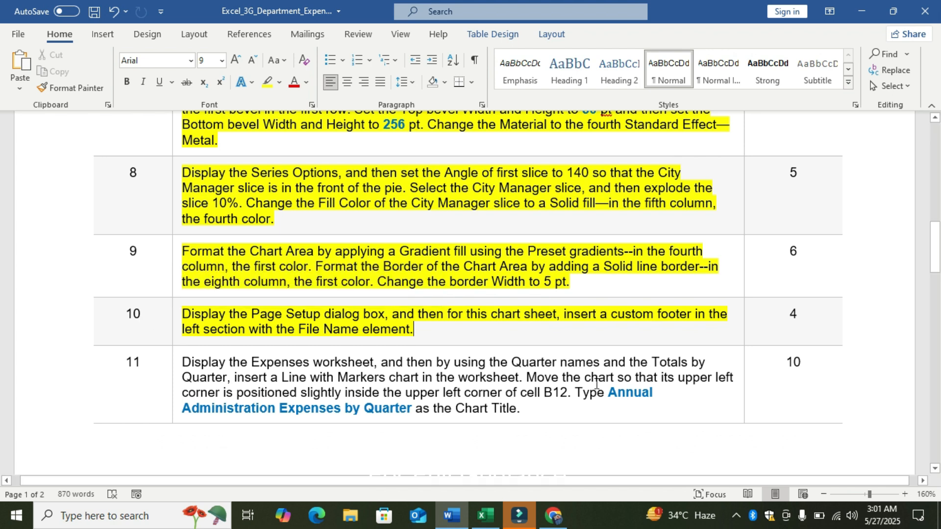
Switch to Excel, open the chart sheet's header and footer page setup, and recheck step 10 in Word.
left_click(484, 515)
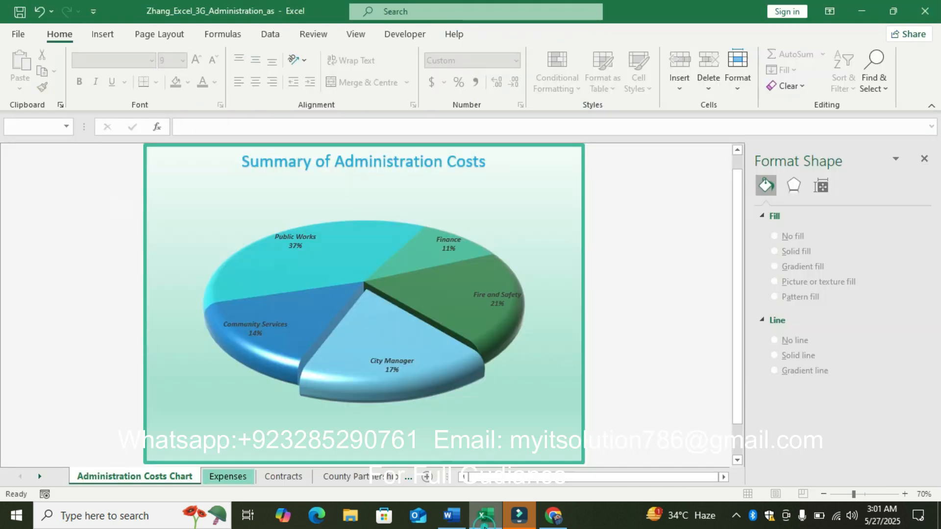
left_click(187, 36)
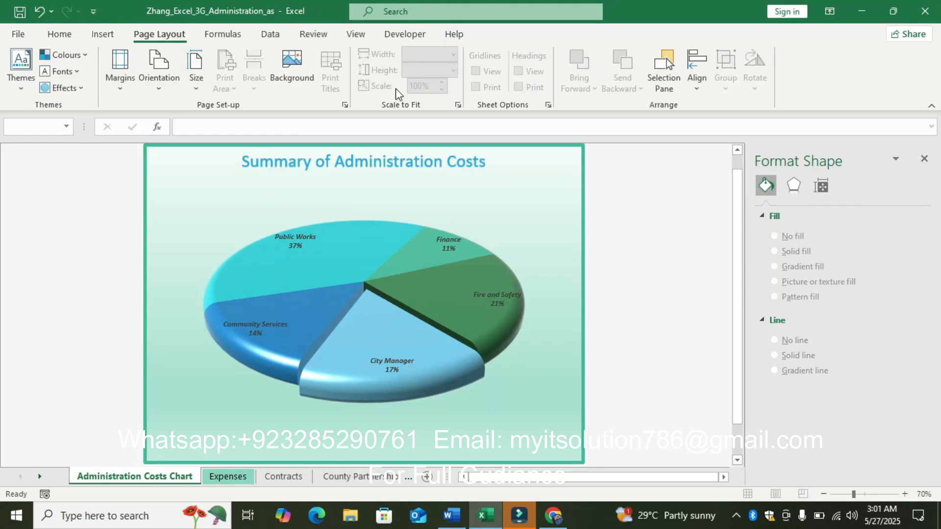
left_click(344, 105)
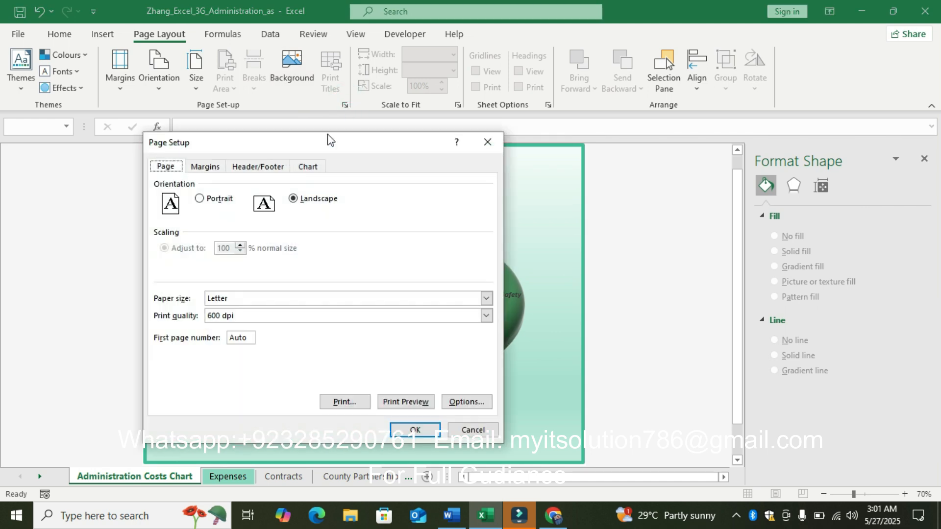
left_click(255, 173)
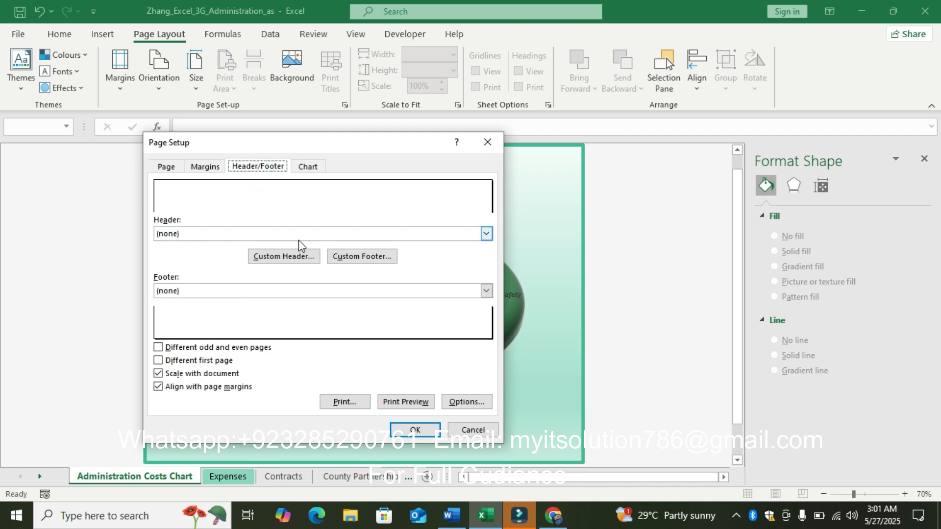
left_click(454, 520)
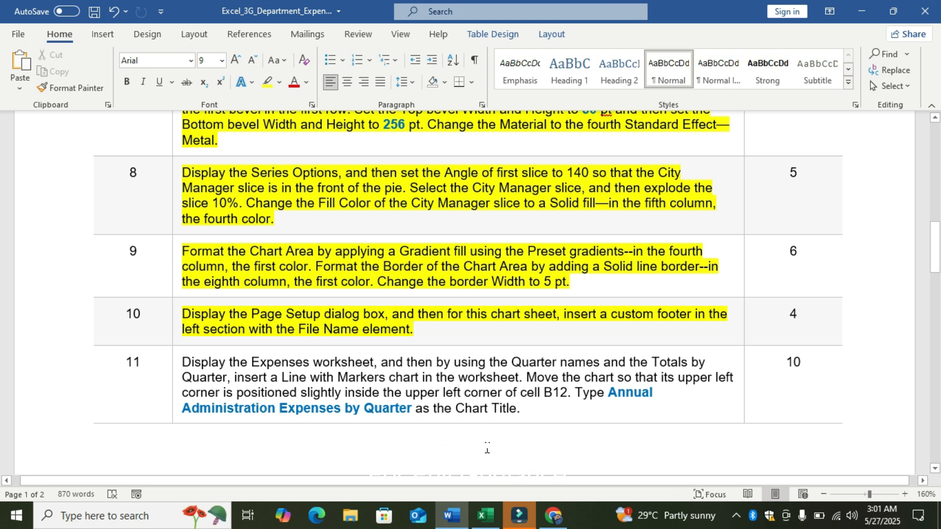
mouse_move(483, 516)
left_click(455, 420)
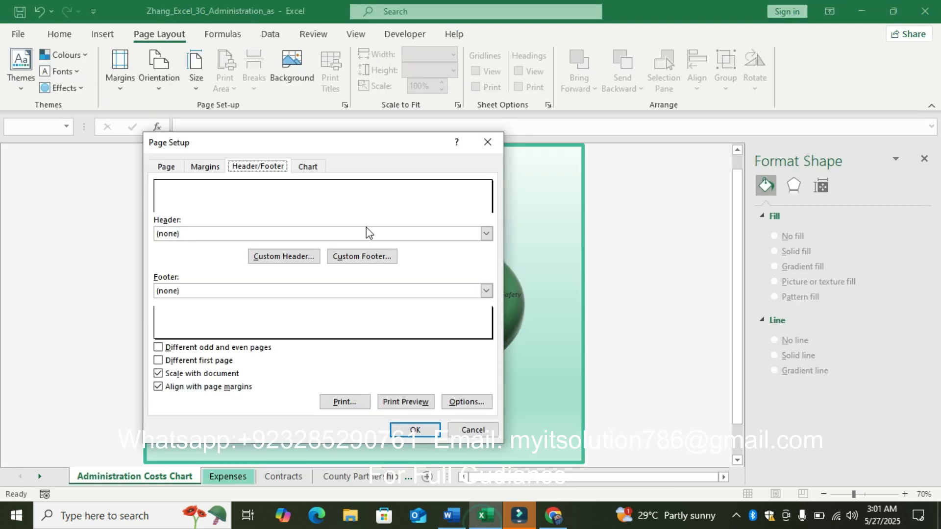
Add a custom footer to the chart sheet with the sheet name in the left section and the file name in the right section.
left_click(357, 255)
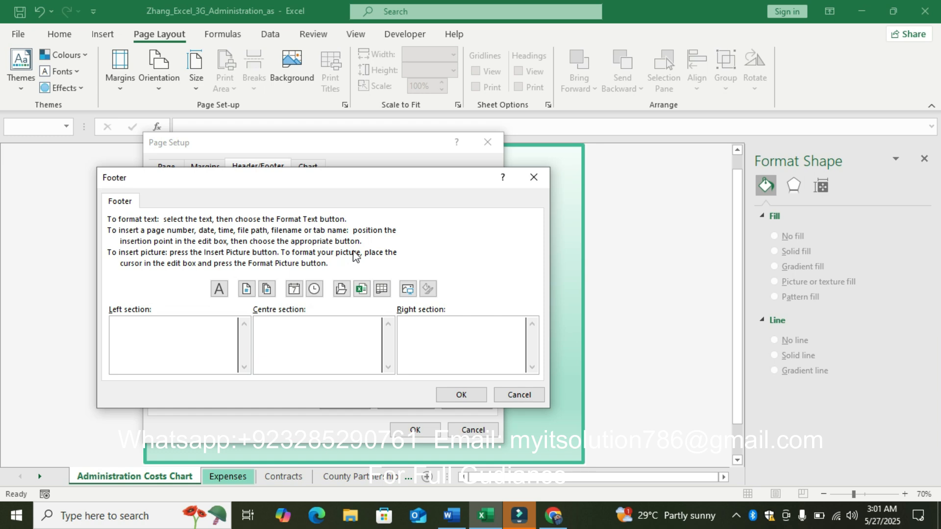
left_click(383, 290)
left_click(447, 334)
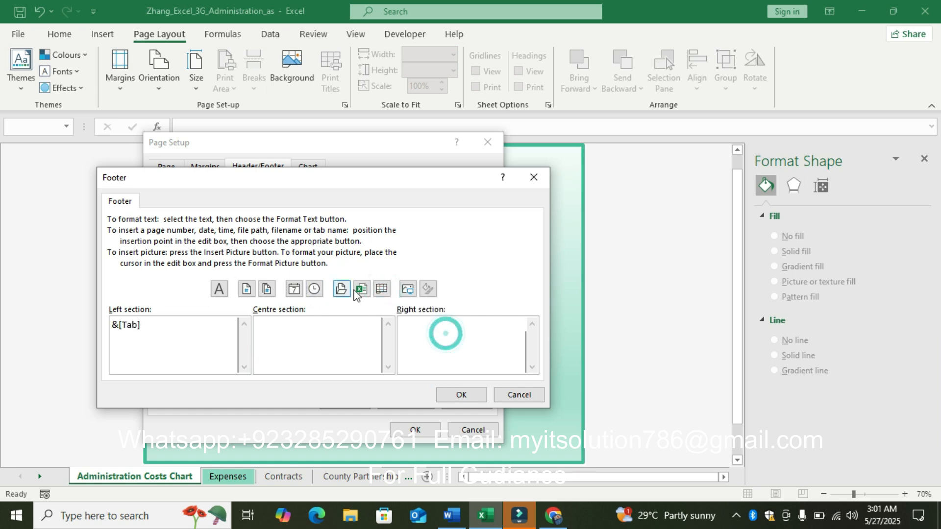
left_click(368, 292)
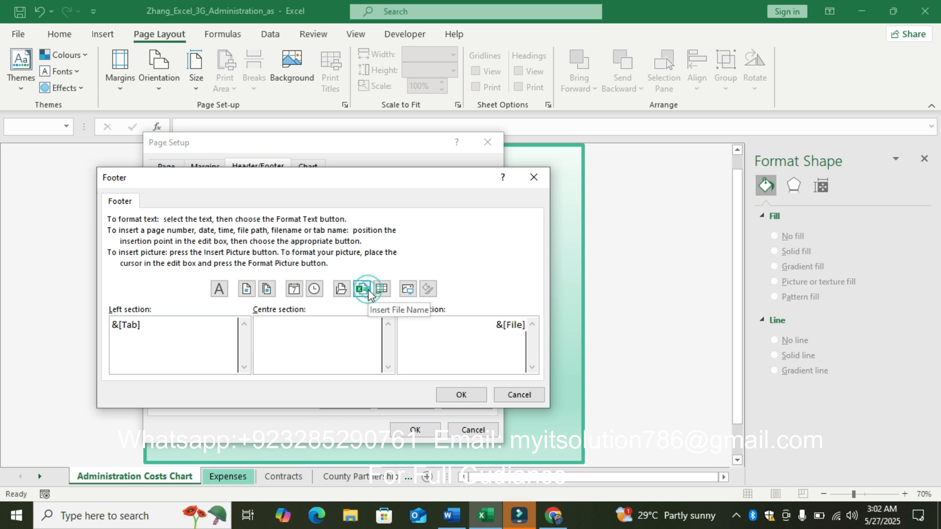
left_click(463, 397)
left_click(415, 430)
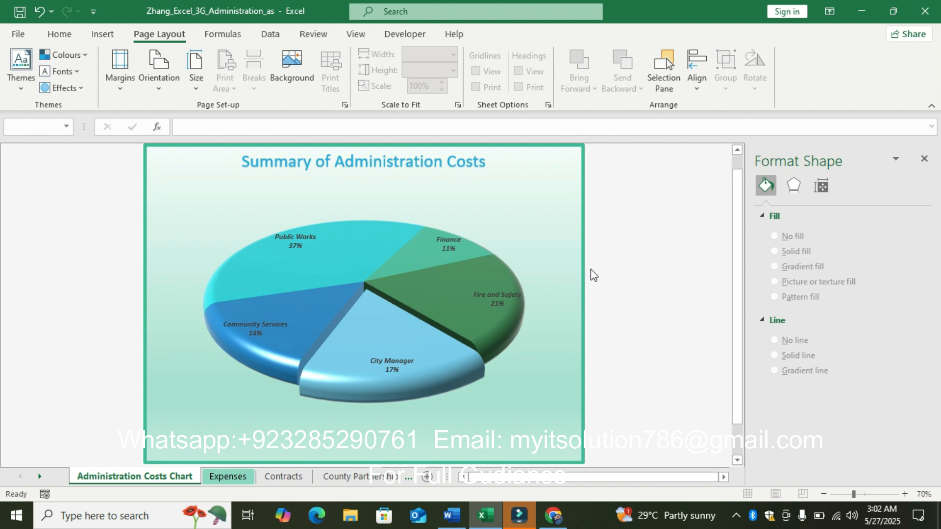
Switch to Word and return to the beginning of the project instructions.
left_click(452, 514)
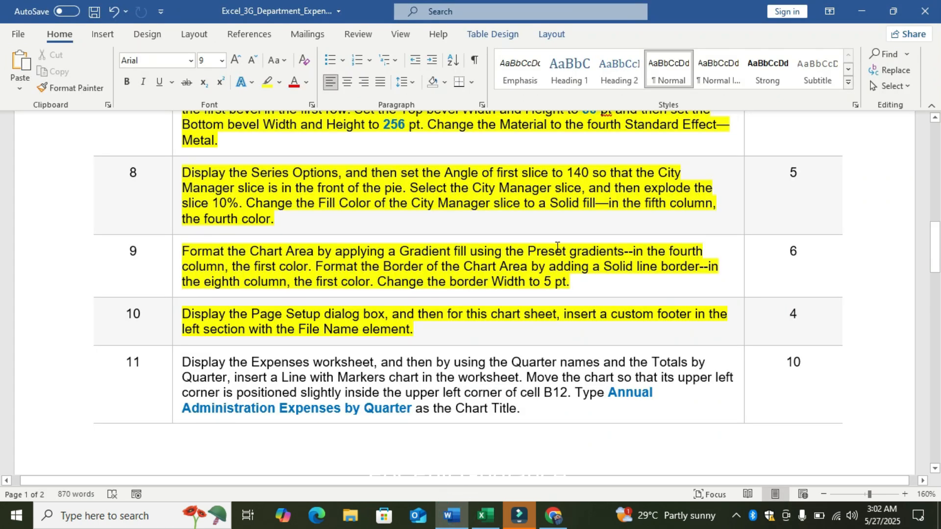
left_click_drag(936, 245, 937, 133)
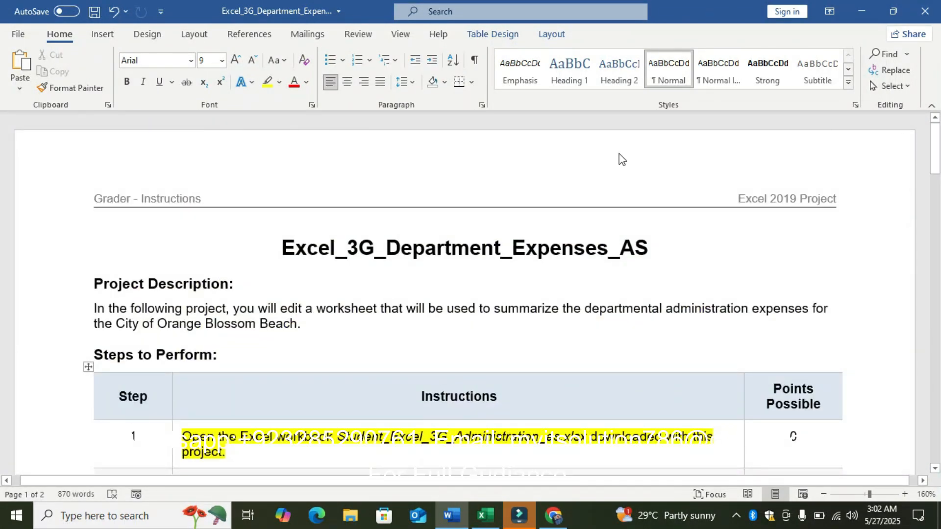